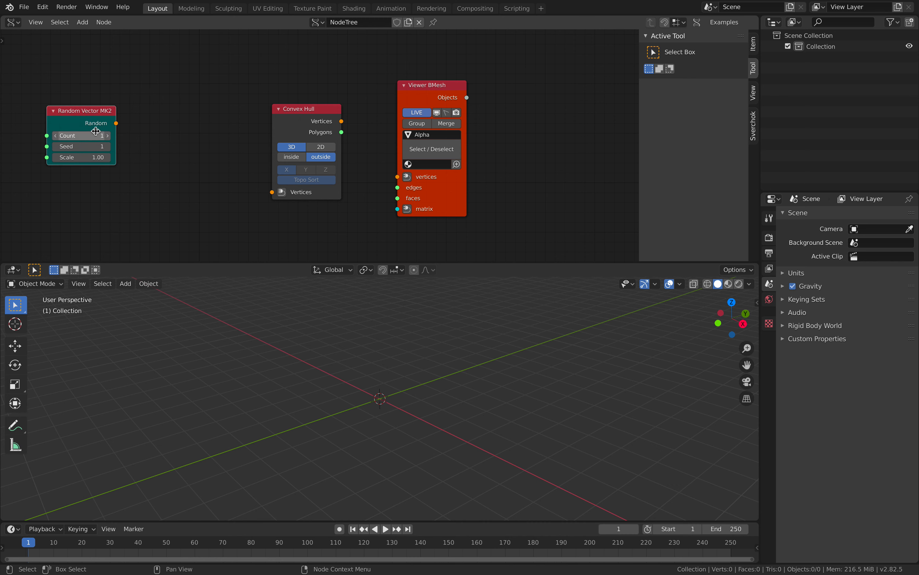
Set the Random Vector count to 15 and add a Randomize input vertices node between Random Vector and Convex Hull.
key(alt+space)
text(random v)
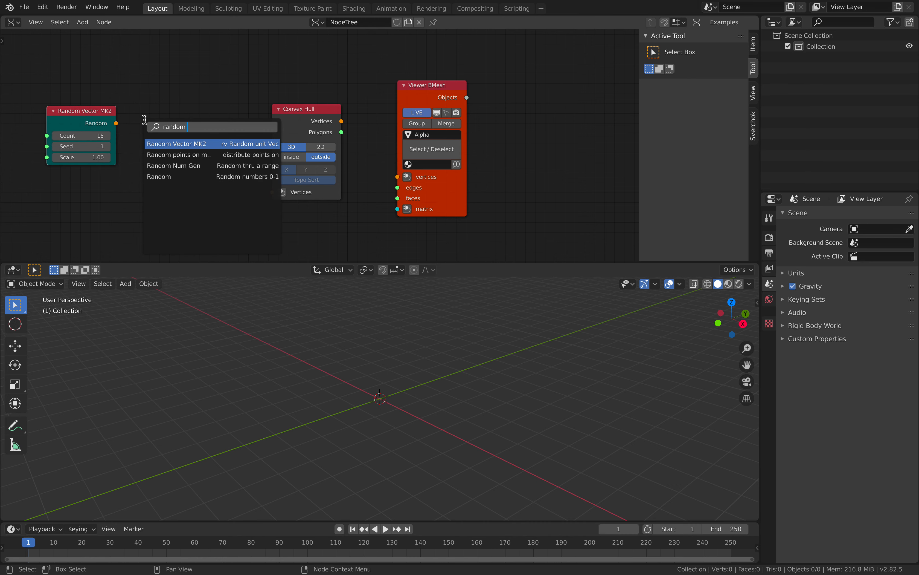
key(BackSpace)
key(BackSpace)
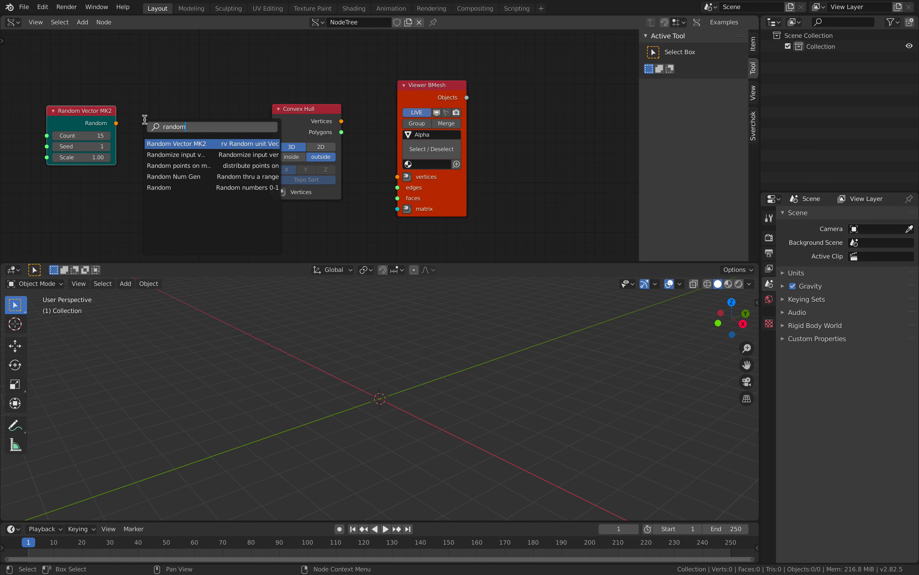
text(iz)
key(Return)
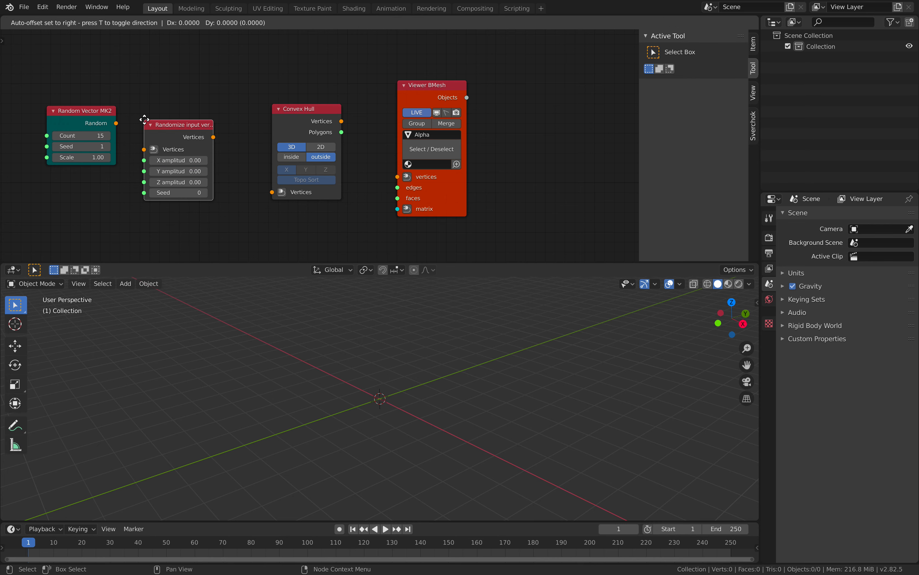
click(144, 119)
middle_drag(167, 104, 180, 101)
Link Random Vector to Convex Hull's vertices input, and link the hull's vertices and polygons to Viewer BMesh's vertices and faces.
drag(115, 113, 98, 116)
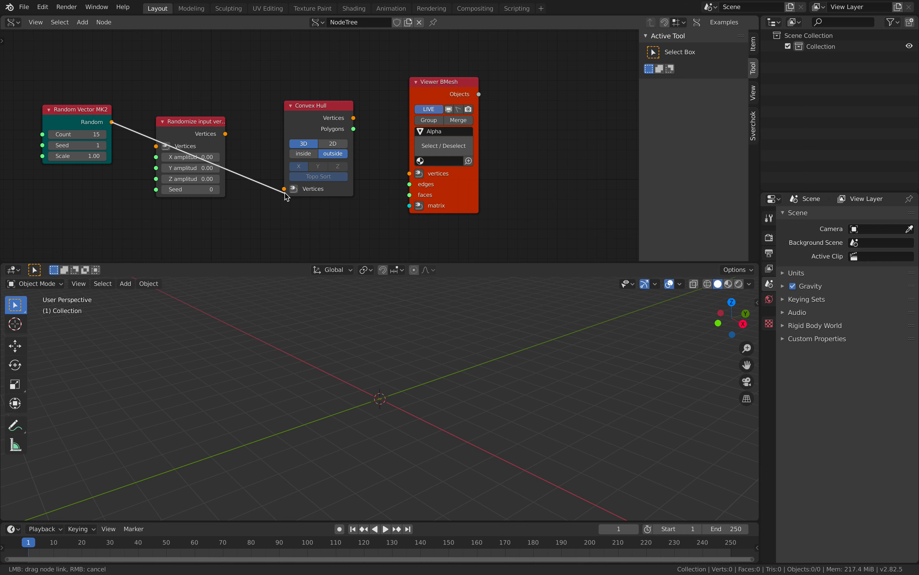
drag(287, 193, 285, 188)
drag(354, 118, 394, 181)
drag(356, 134, 354, 129)
middle_drag(462, 400, 429, 390)
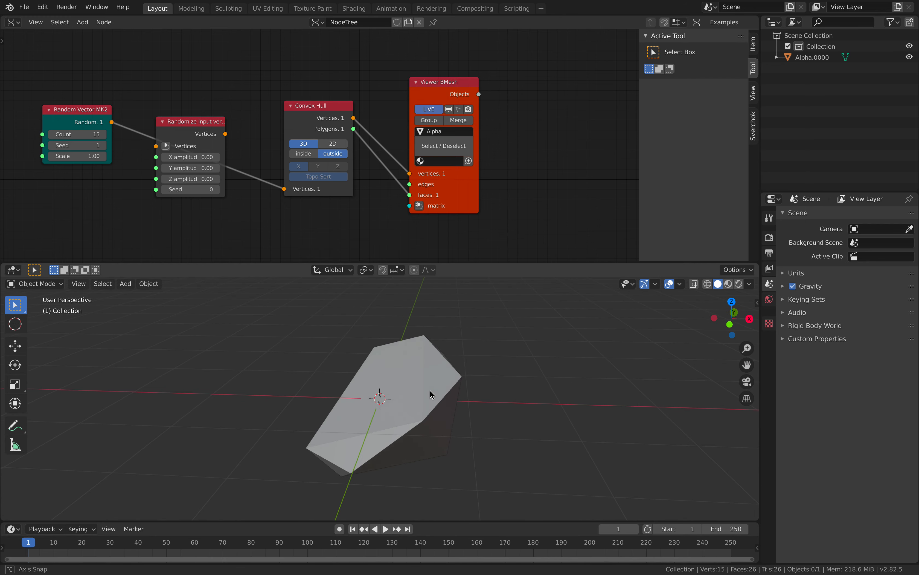
Try different seeds on the Random Vector node and settle on seed 91.
drag(86, 146, 106, 146)
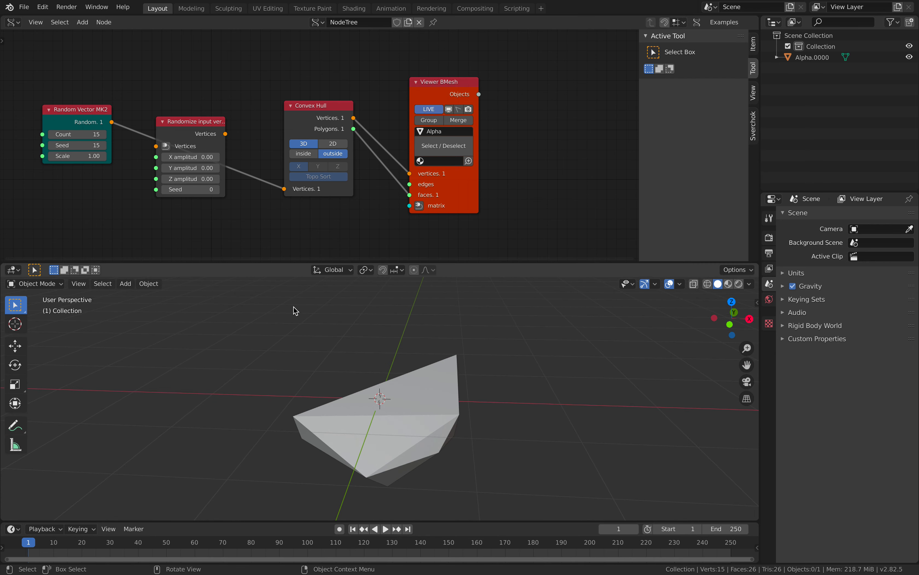
middle_drag(295, 309, 323, 285)
drag(87, 146, 152, 146)
middle_drag(396, 355, 353, 358)
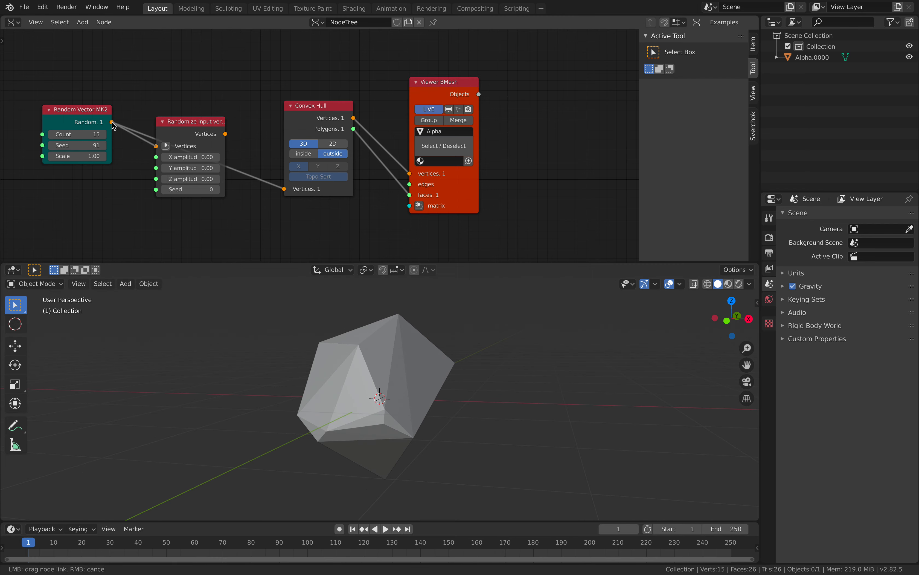
Route the random points through the Randomize node into Convex Hull, with amplitudes X 1.43, Y 1.25, Z 1.27 and seed 44.
drag(282, 184, 284, 188)
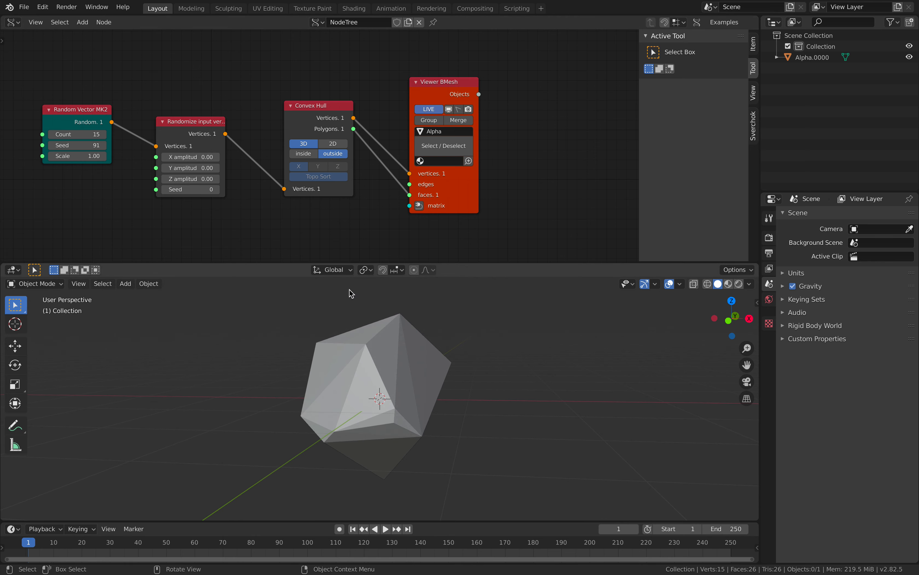
drag(190, 157, 198, 193)
drag(193, 158, 214, 179)
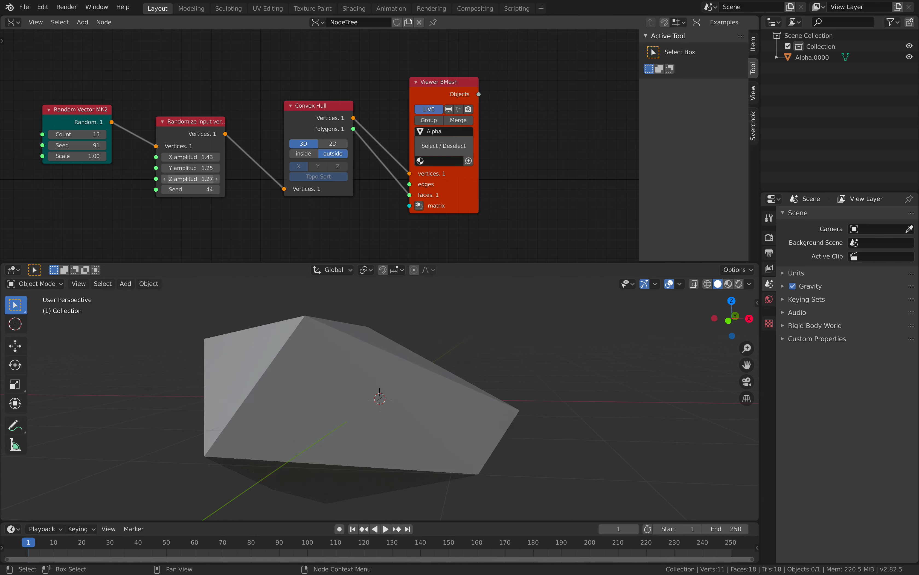
Set the Random Vector count to 37 and the Randomize node's amplitudes to X 1.54, Y 1.48, Z 1.39 with seed 108.
drag(95, 112, 114, 127)
scroll(327, 358, down, 3)
middle_drag(326, 358, 330, 357)
drag(191, 157, 220, 193)
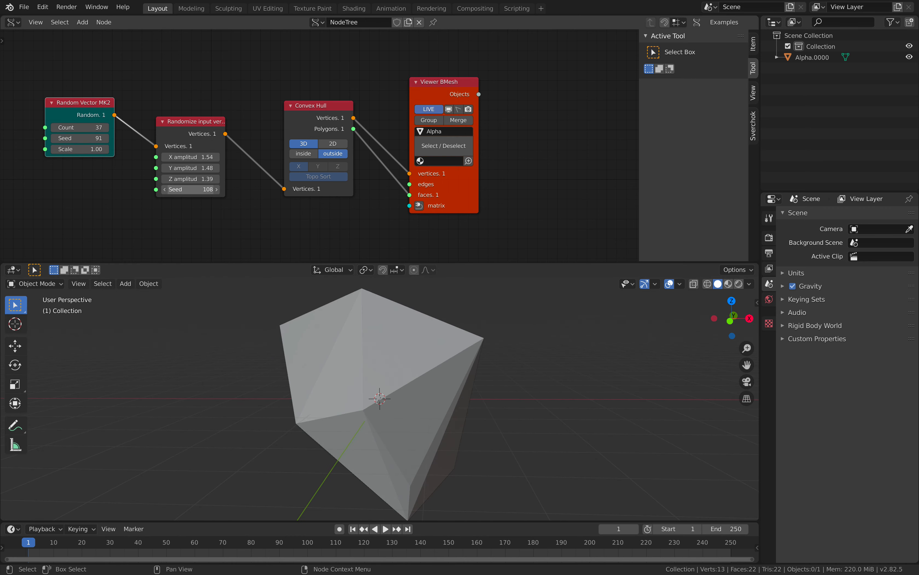
Spread the nodes apart and add a Dual Mesh node between Convex Hull and Viewer BMesh.
drag(202, 130, 191, 124)
drag(323, 107, 292, 104)
drag(473, 174, 555, 142)
key(alt+space)
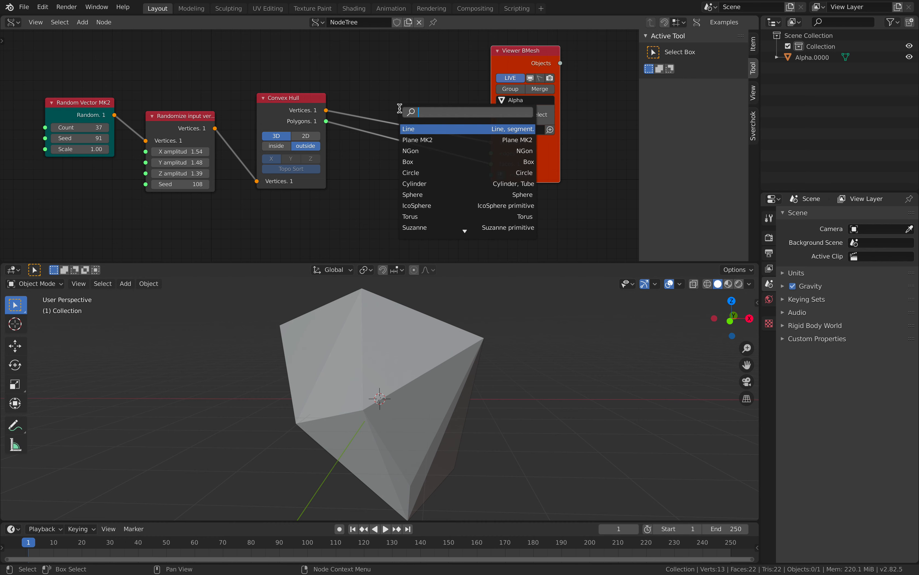
text(dua)
key(Return)
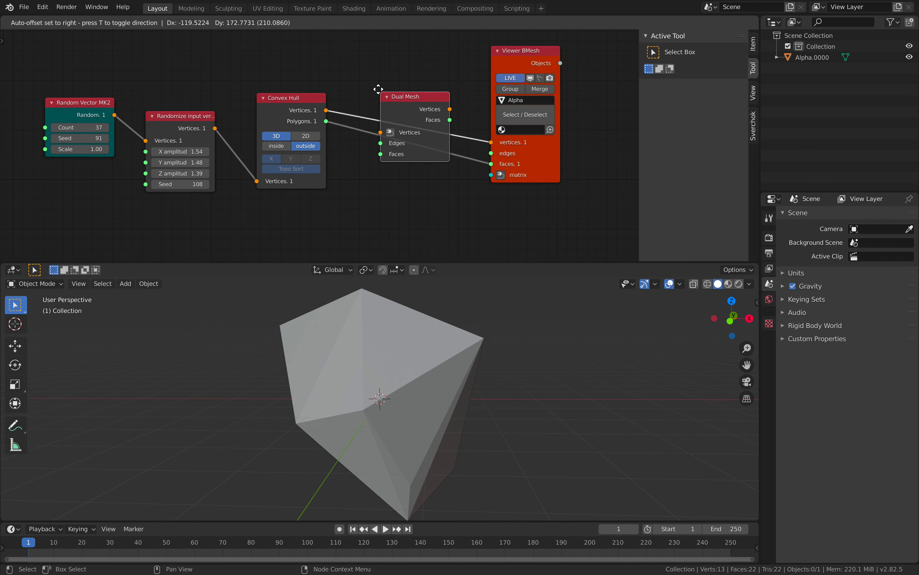
Feed Convex Hull's vertices and polygons into Dual Mesh, and link its vertices and faces to Viewer BMesh.
drag(326, 122, 371, 142)
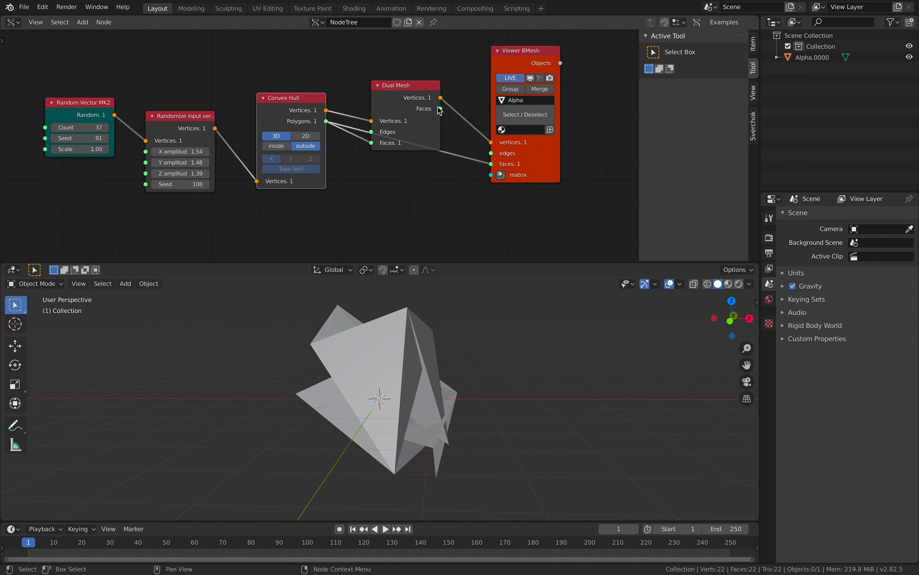
drag(440, 109, 491, 164)
middle_drag(494, 323, 384, 319)
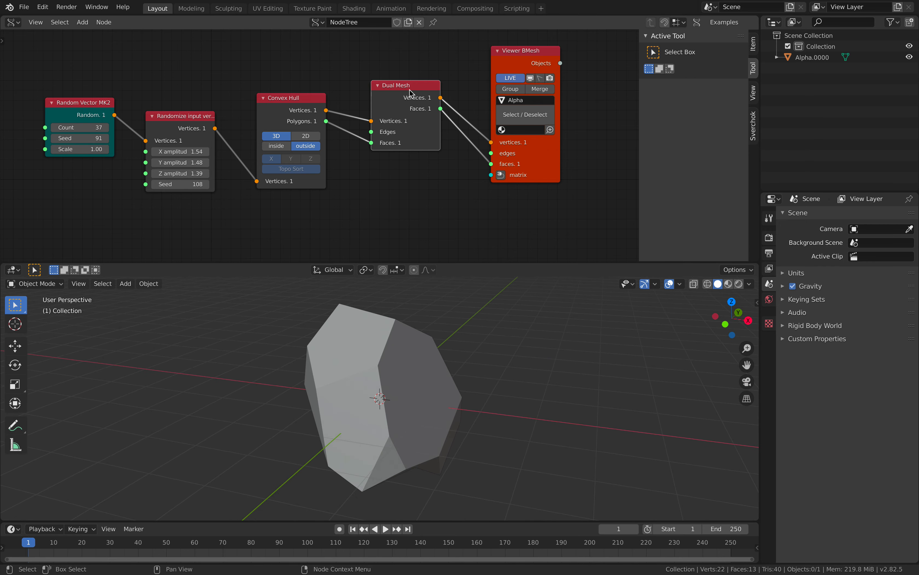
drag(410, 93, 406, 94)
Save the Blender file to the Desktop as svsc_stones_001.blend.
click(24, 7)
click(36, 78)
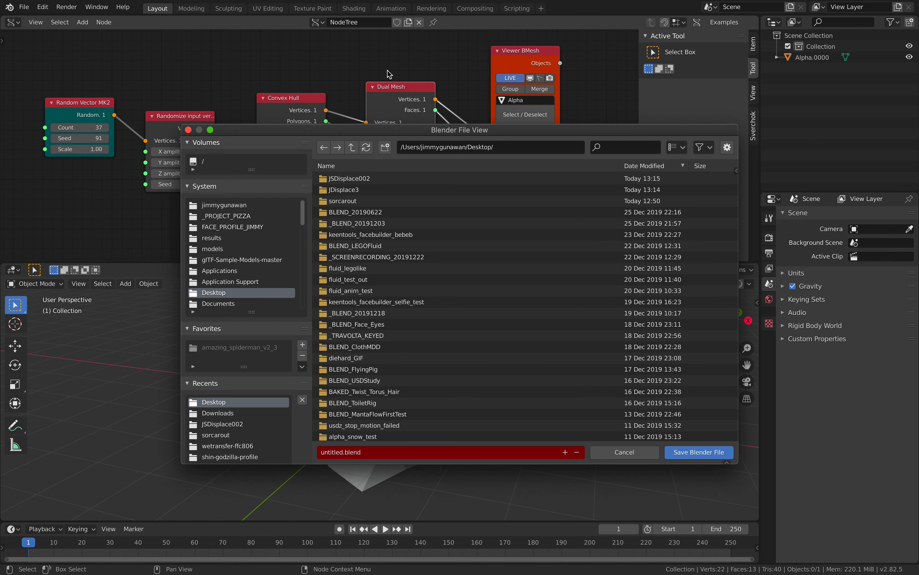
click(347, 452)
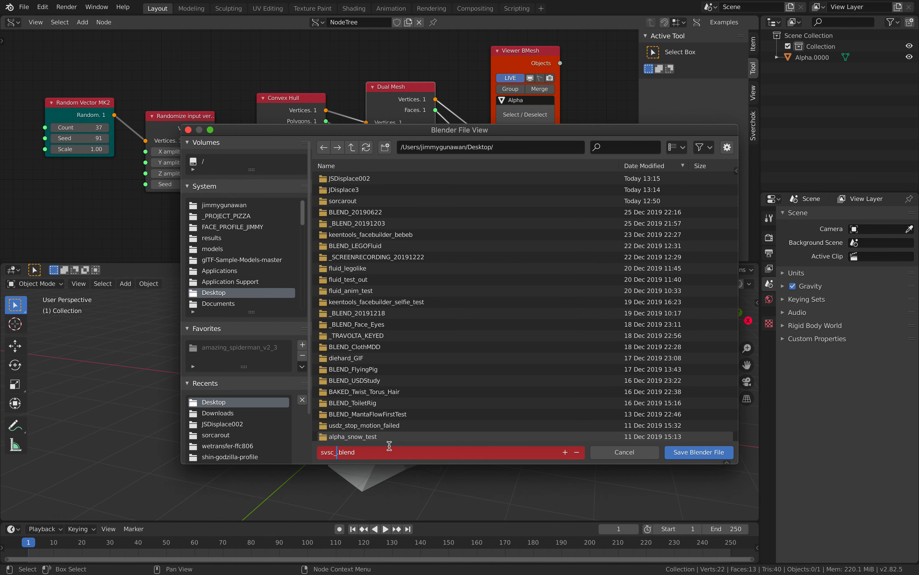
text(svsc_stones_)
key(Return)
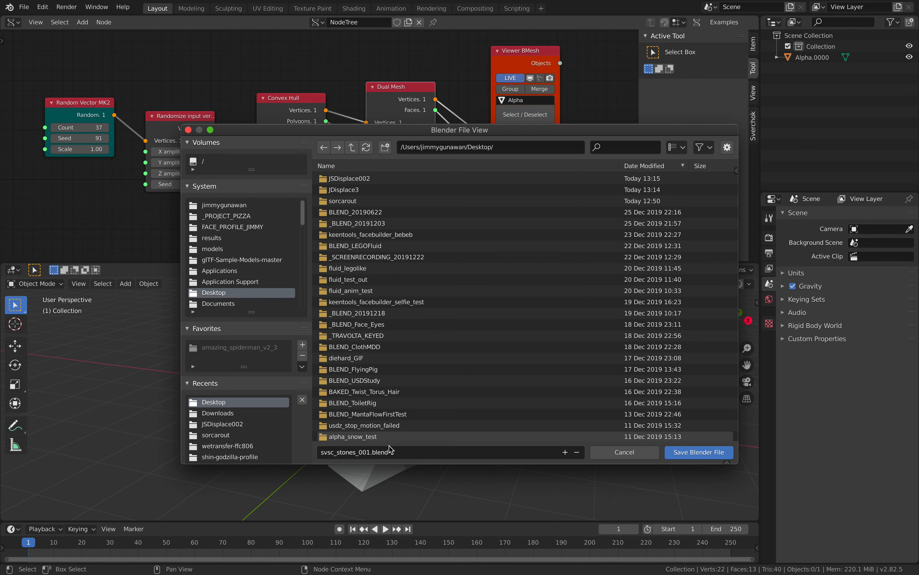
click(699, 452)
Move the Viewer BMesh node farther from Dual Mesh and select the generated stone object in the viewport.
middle_drag(491, 364, 392, 347)
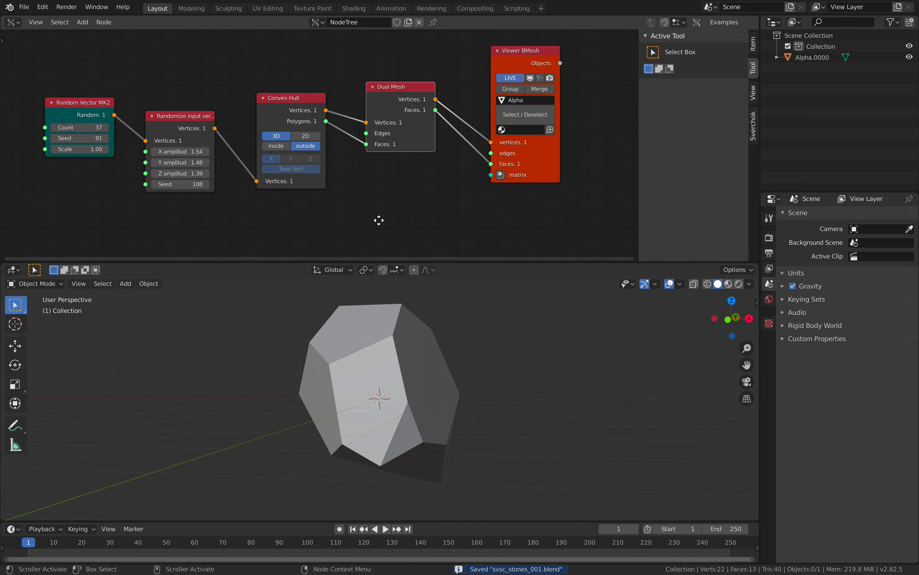
middle_drag(379, 219, 258, 228)
drag(404, 173, 459, 119)
middle_drag(429, 323, 402, 375)
click(409, 359)
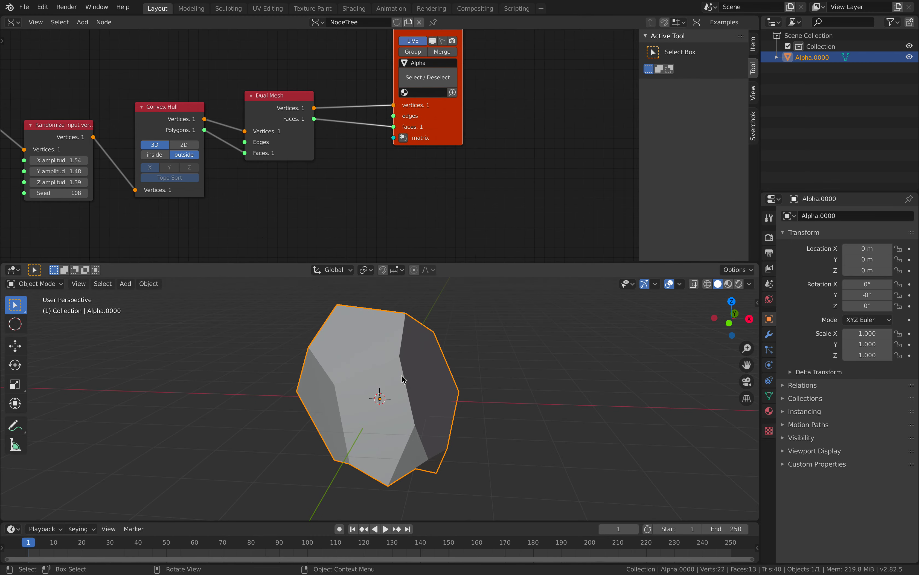
Enable the fake user for the Sverchok NodeTree and save the file again.
scroll(473, 176, down, 2)
scroll(472, 187, down, 1)
middle_drag(473, 177, 480, 199)
key(ctrl+s)
middle_drag(492, 121, 469, 128)
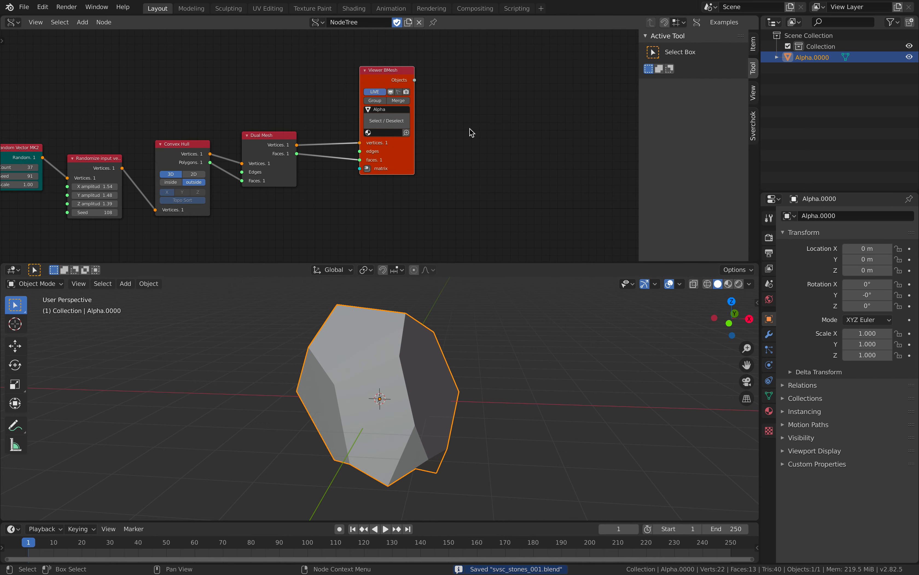
key(ctrl+s)
Switch the node editor to Sorcar and create a new node tree.
middle_drag(226, 86, 313, 79)
click(13, 22)
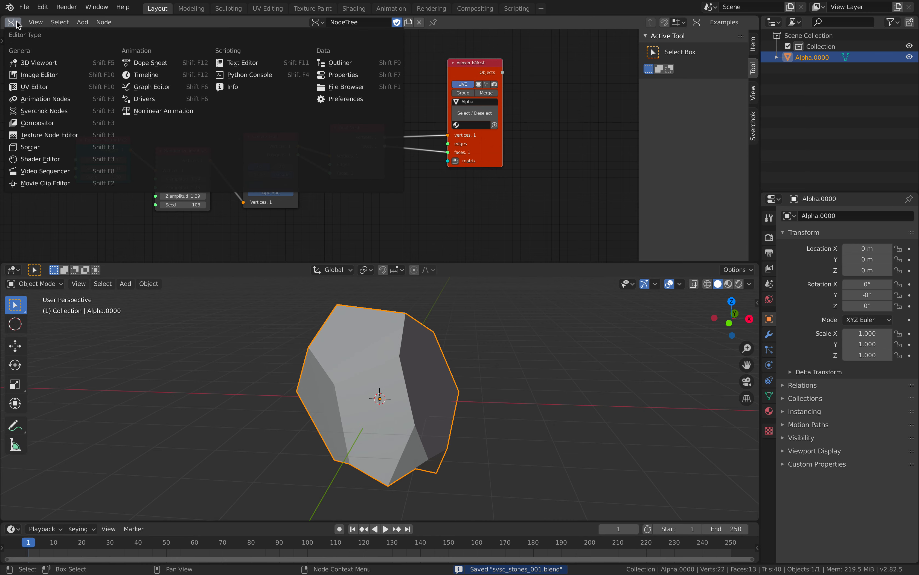
click(38, 146)
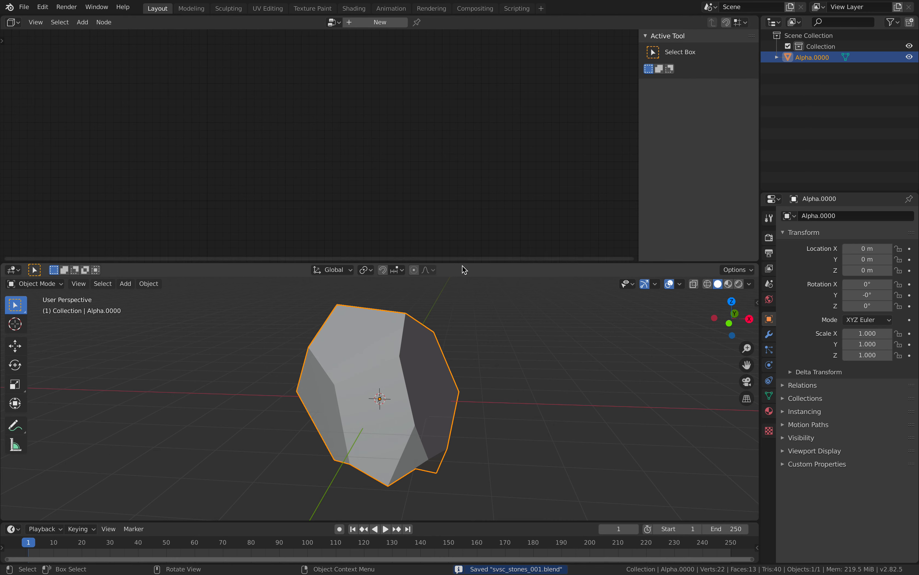
click(368, 23)
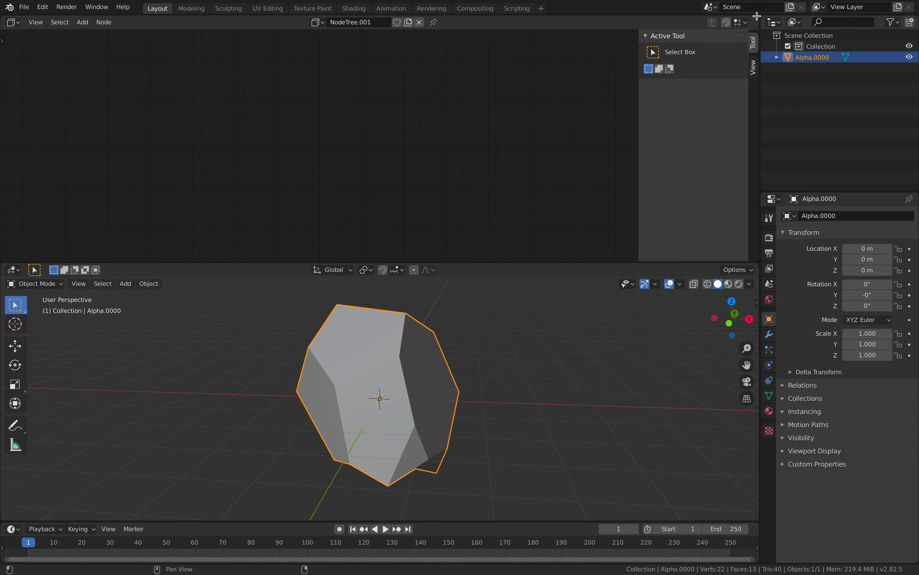
Split the node editor into two areas and show the Sverchok NodeTree in the first one.
drag(757, 16, 419, 36)
click(14, 22)
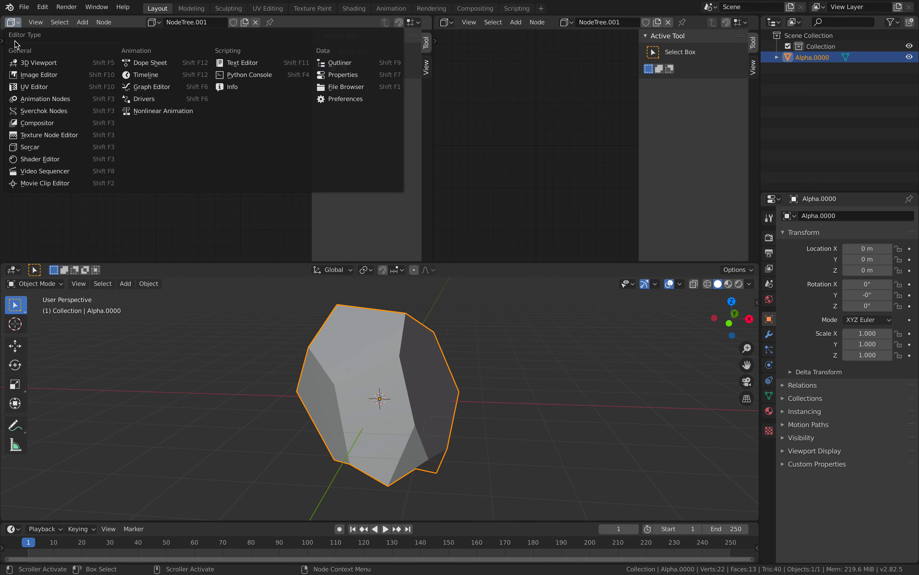
click(38, 118)
click(166, 23)
click(173, 38)
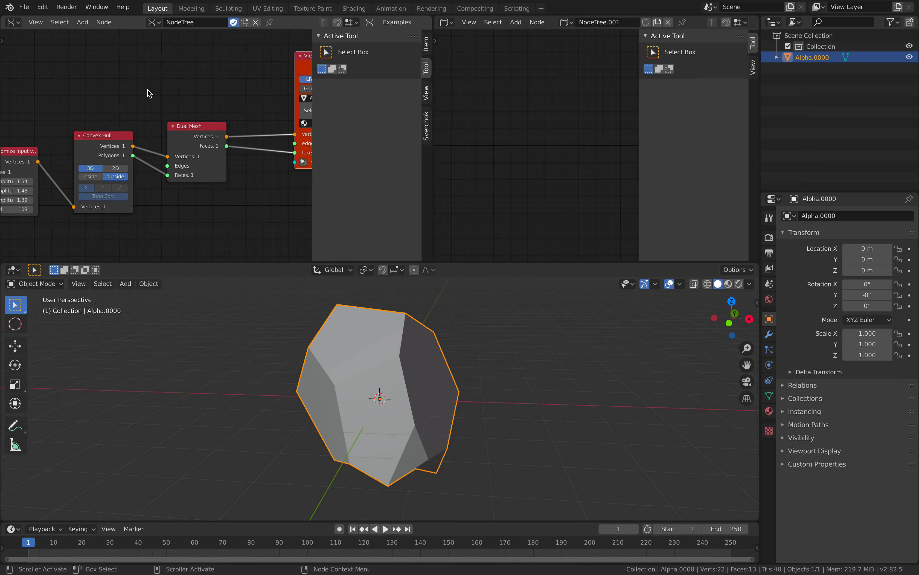
Collapse the Sverchok editor's sidebar and narrow its area to give the Sorcar editor more room.
scroll(171, 95, down, 3)
middle_drag(201, 93, 128, 97)
drag(314, 80, 239, 93)
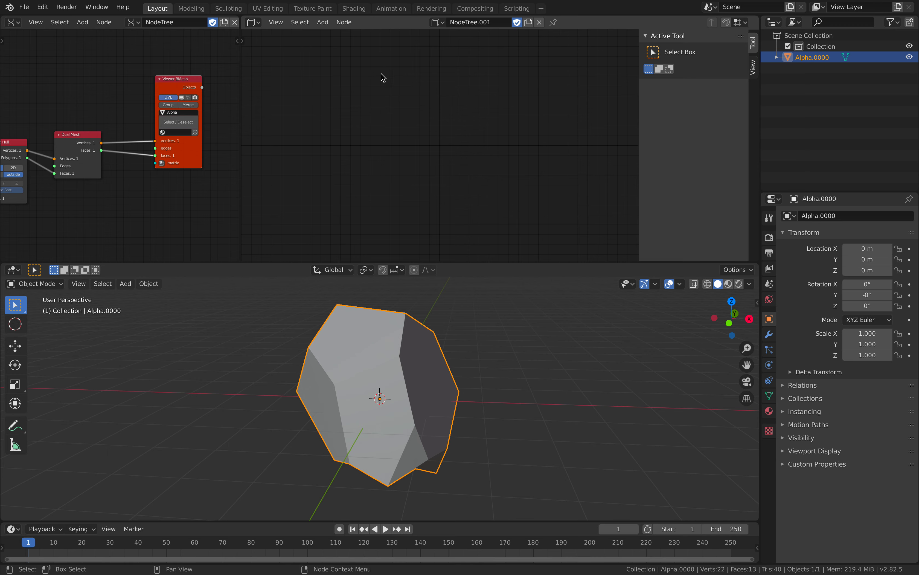
Add a Custom Object node to the Sorcar node tree.
key(space)
text(cus)
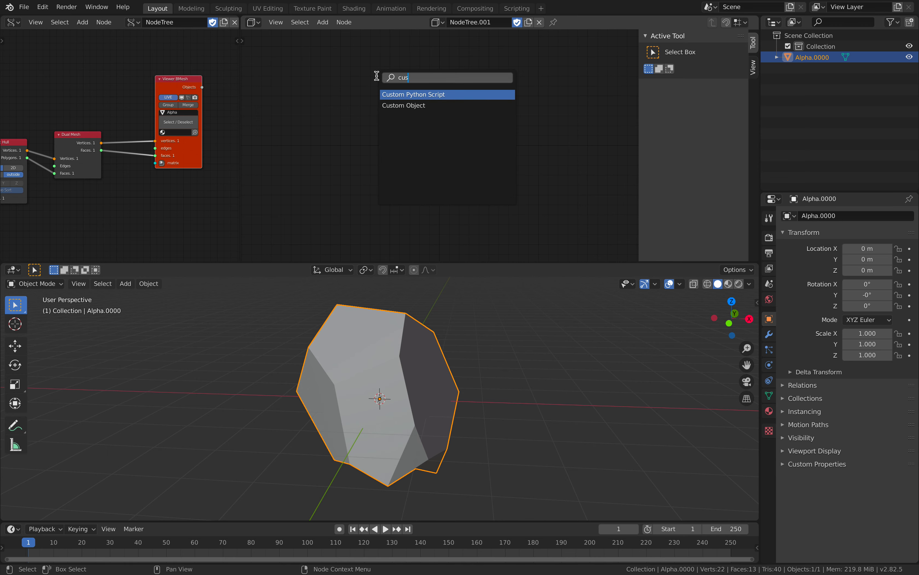
click(386, 104)
click(348, 126)
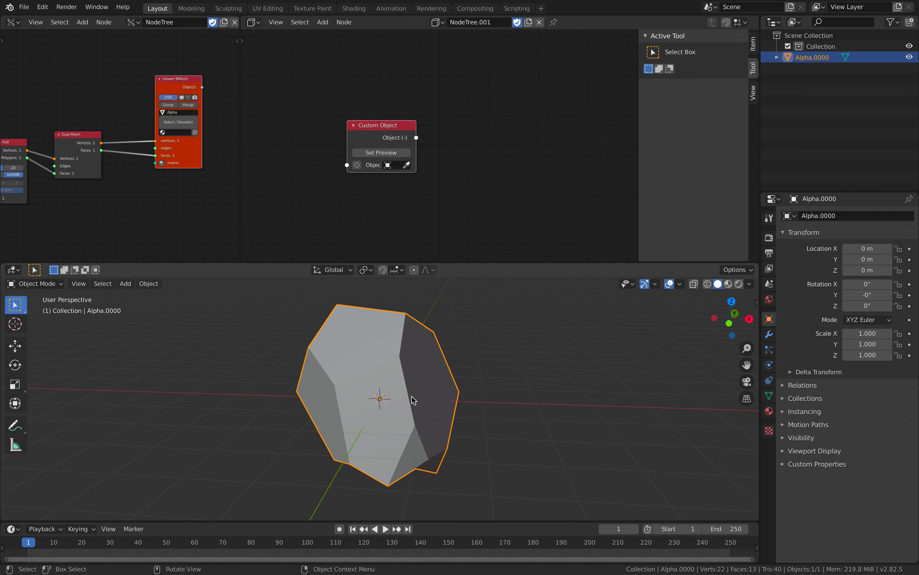
Collapse the Sorcar editor's sidebar and set the Custom Object node as the preview.
scroll(399, 381, up, 1)
scroll(428, 381, down, 1)
middle_drag(395, 383, 367, 385)
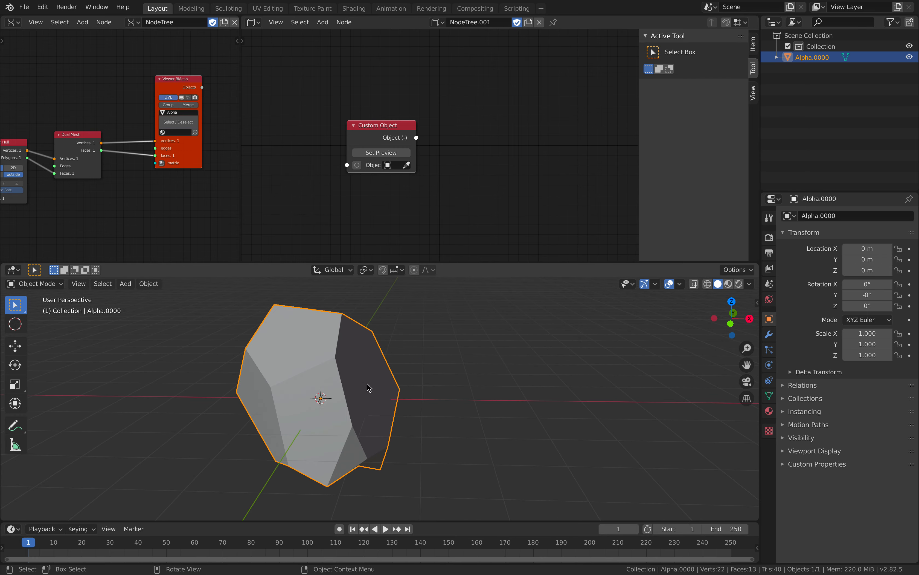
drag(639, 193, 751, 194)
scroll(472, 352, up, 1)
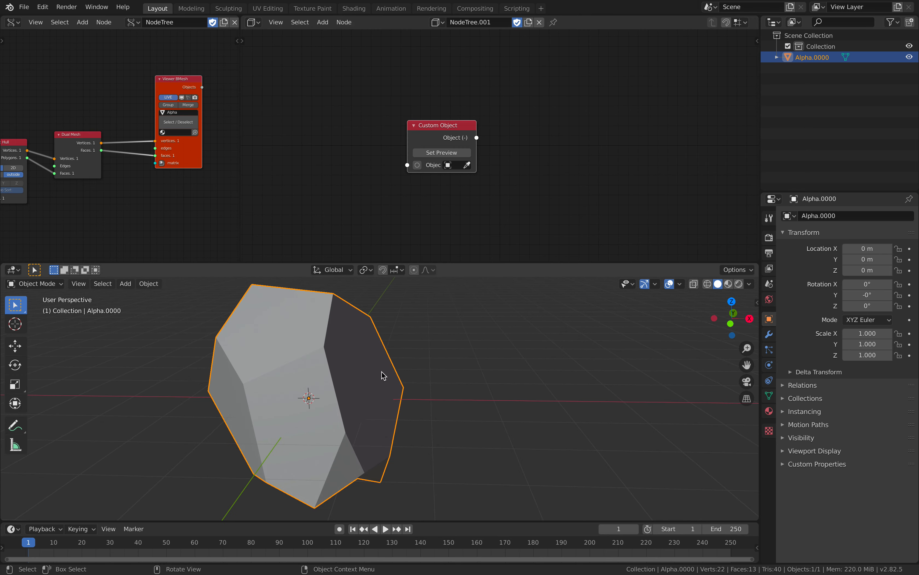
scroll(378, 377, down, 2)
middle_drag(544, 147, 450, 142)
click(371, 149)
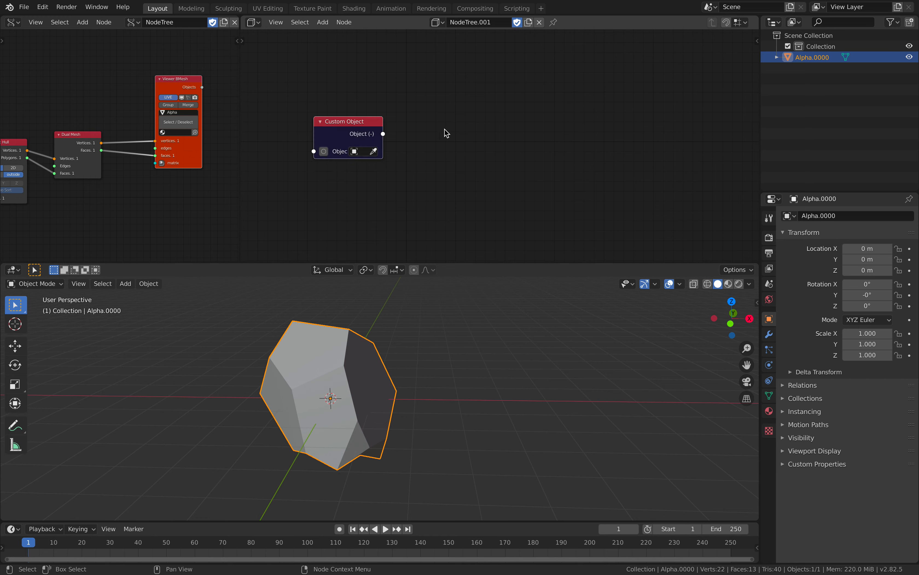
Add an Inset node to the Sorcar tree, leaving space between it and the Custom Object node.
key(space)
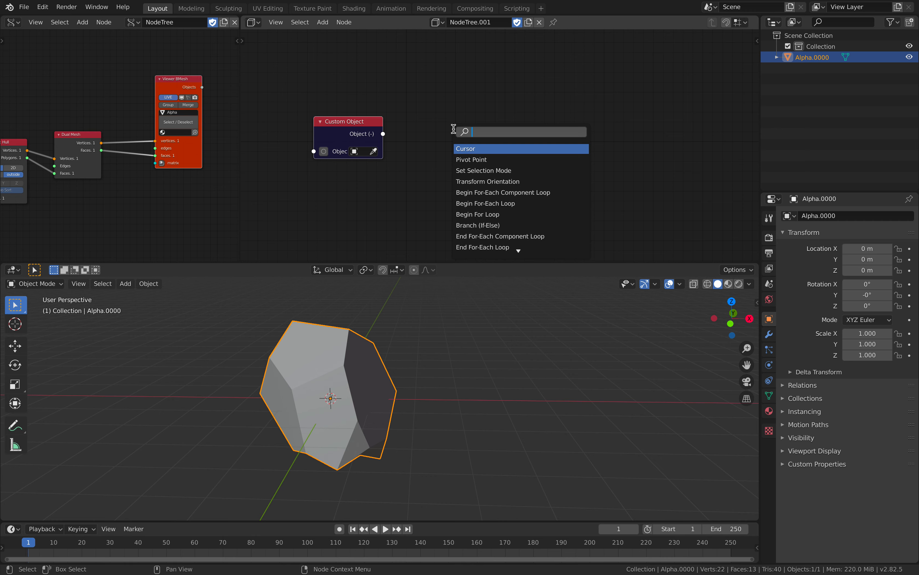
text(inset)
key(Return)
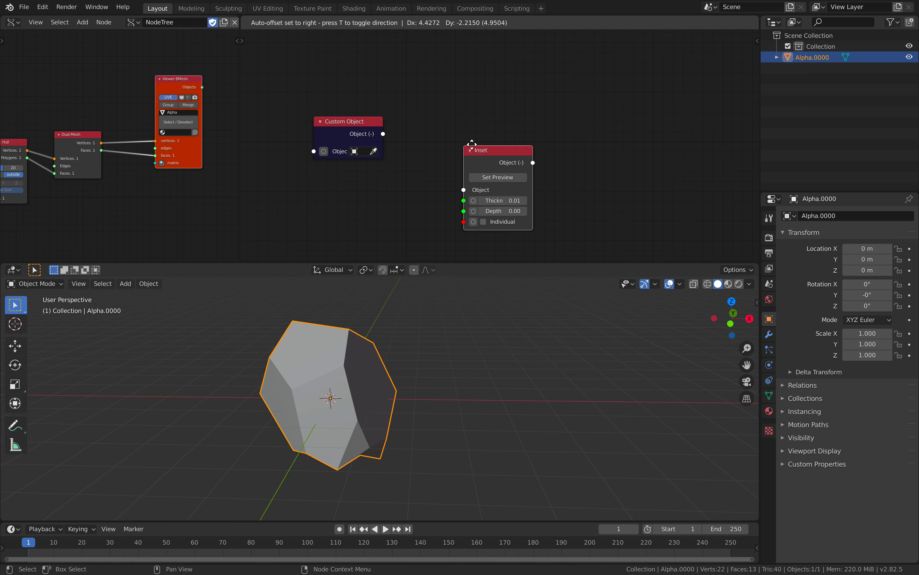
Add an Extrude Faces (Individually) node between the Custom Object and Inset nodes.
key(space)
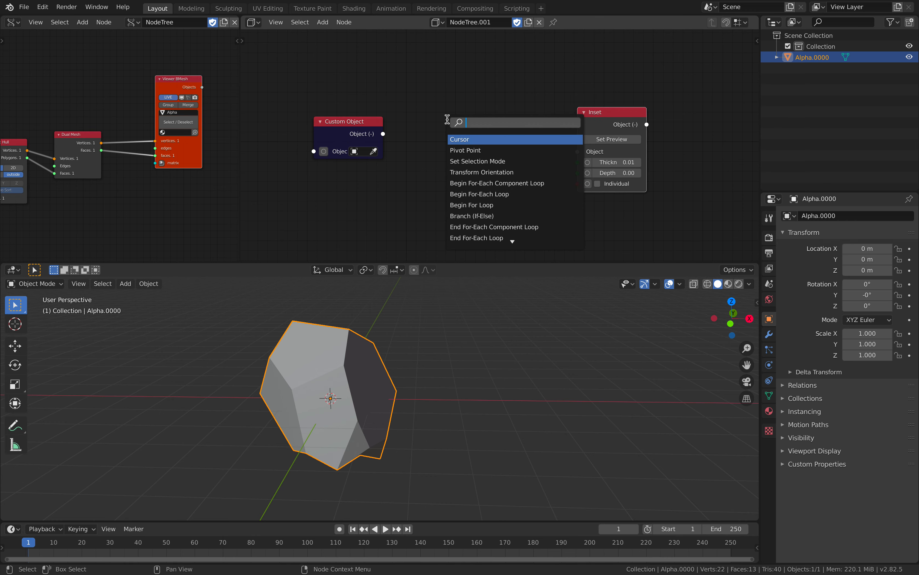
text(extr)
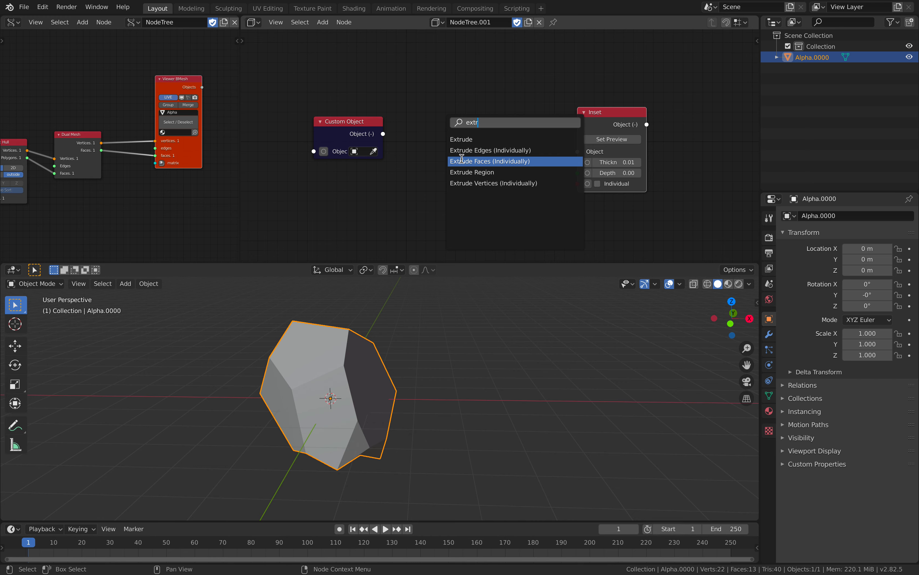
click(461, 160)
click(426, 110)
Connect the Custom Object node to Extrude Faces and choose Alpha.0000 as its source object.
scroll(409, 118, up, 2)
drag(363, 132, 413, 145)
click(337, 152)
click(344, 168)
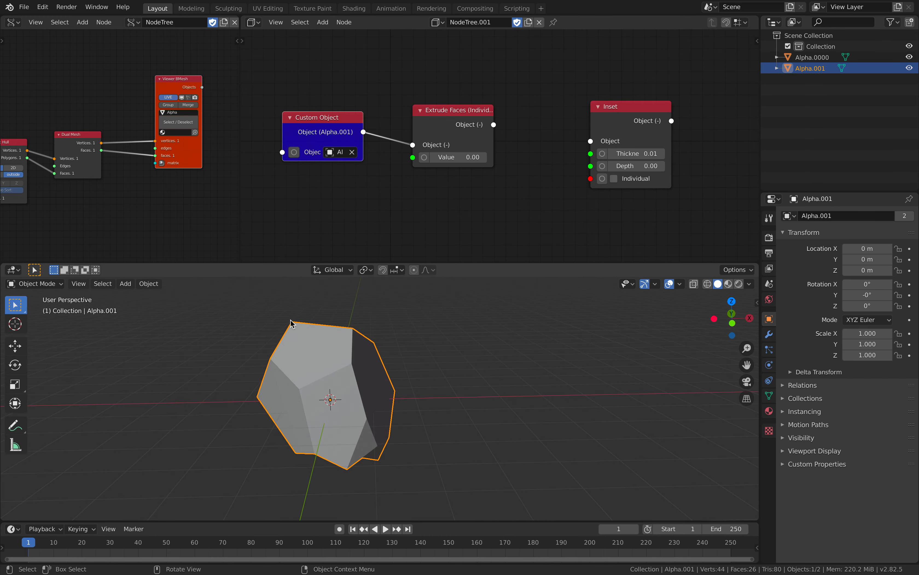
Set the Extrude Faces node as the preview and give it an extrusion value of -0.19.
middle_drag(370, 358, 362, 357)
click(461, 134)
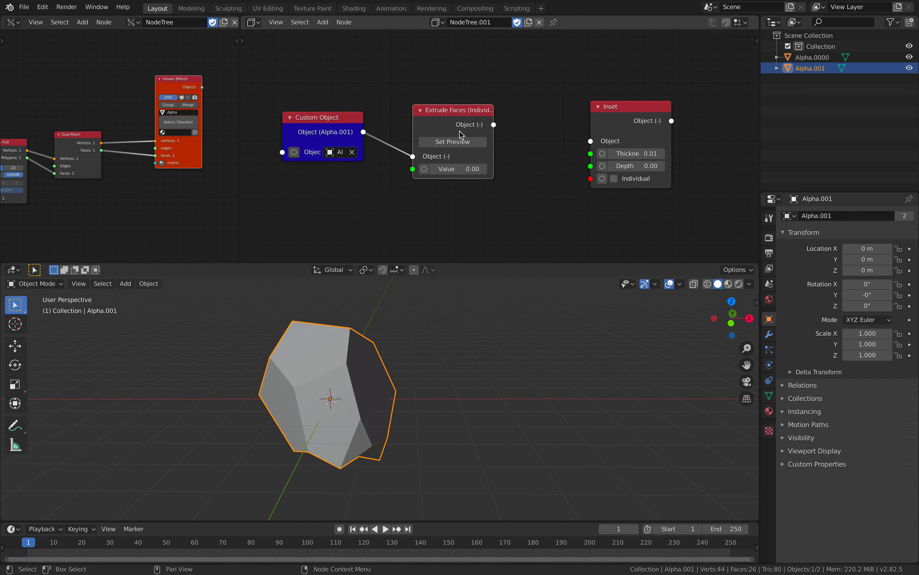
click(461, 144)
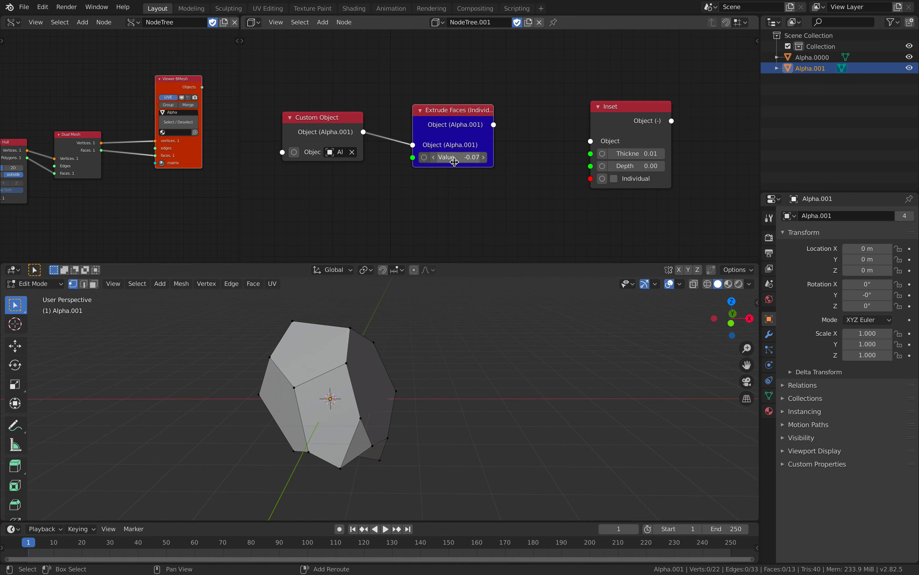
drag(459, 115, 469, 116)
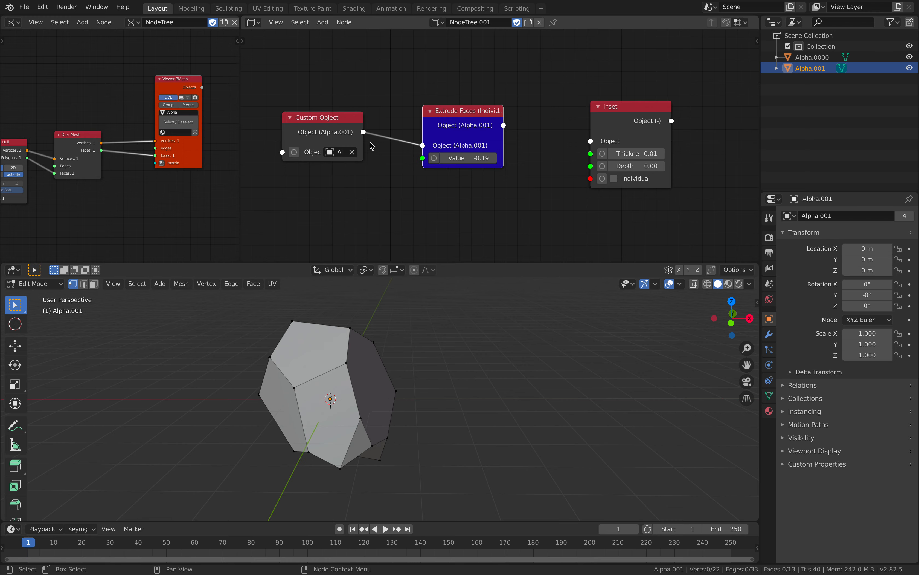
Widen the Custom Object node until its object name fits and move the Extrude Faces node farther from it.
drag(363, 144, 391, 144)
drag(462, 121, 495, 123)
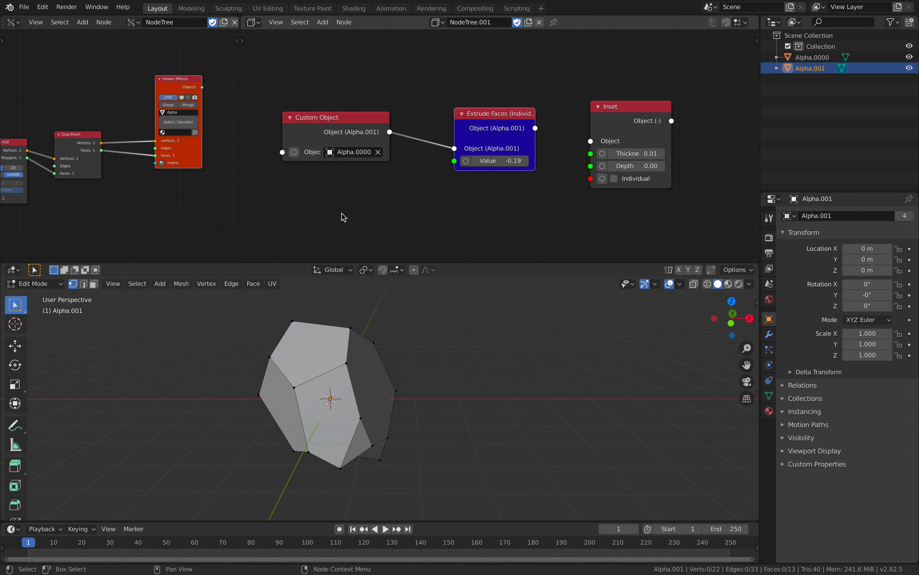
middle_drag(337, 333, 340, 305)
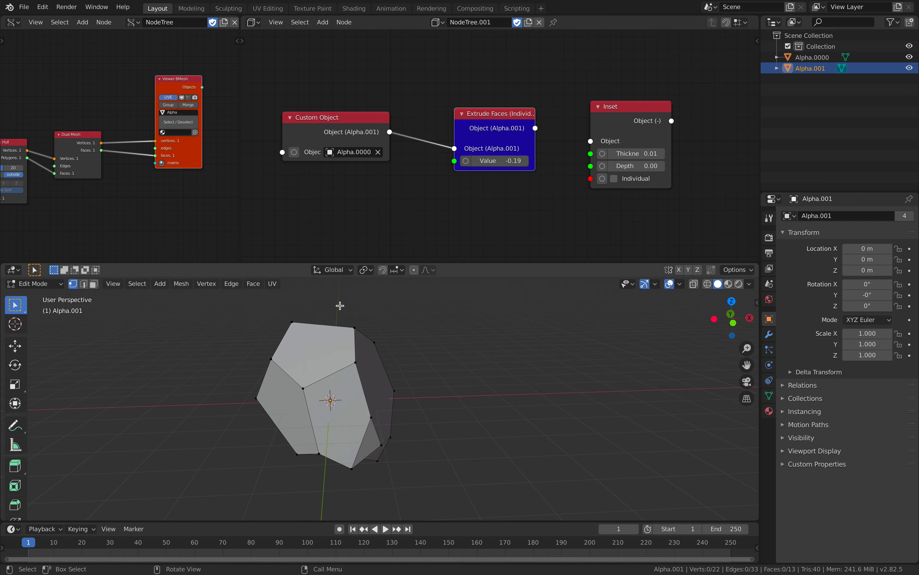
Insert a Select All node on the link between Custom Object and Extrude Faces.
key(shift+a)
click(377, 188)
text(sele)
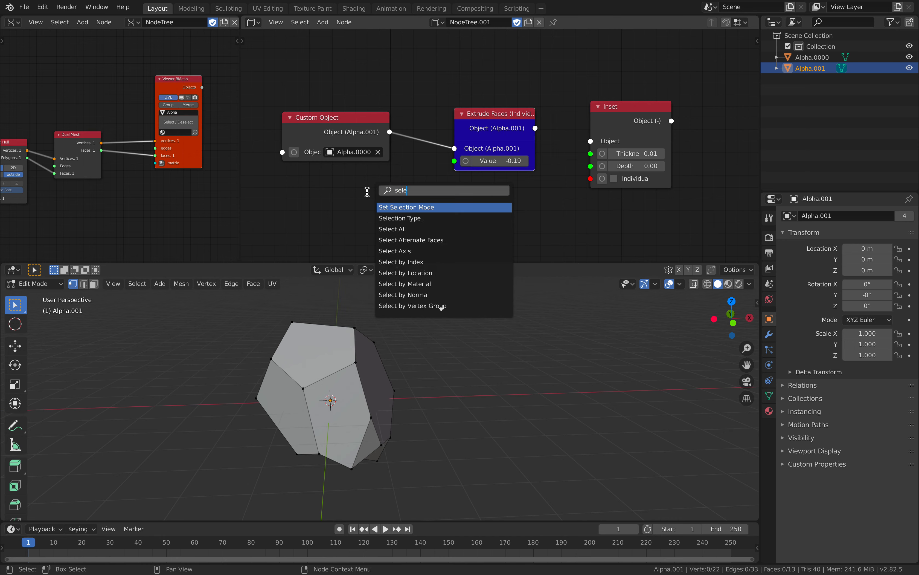
click(378, 228)
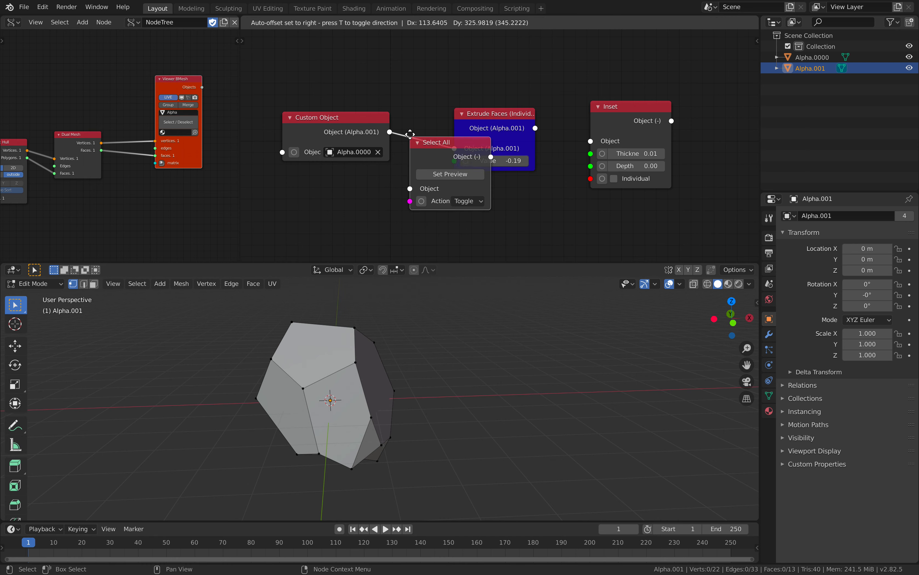
click(449, 119)
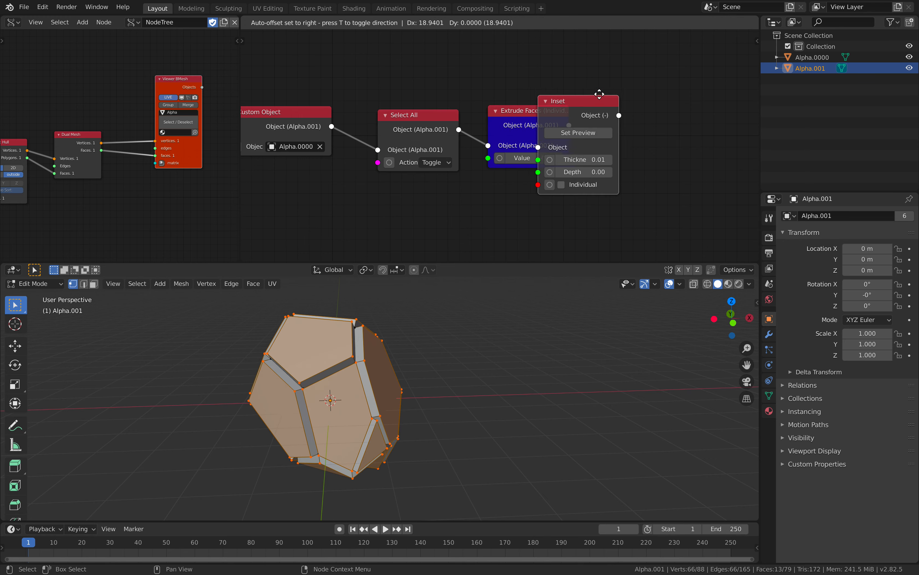
Place the Inset node clear of the Extrude Faces node and save the file.
drag(534, 157, 533, 160)
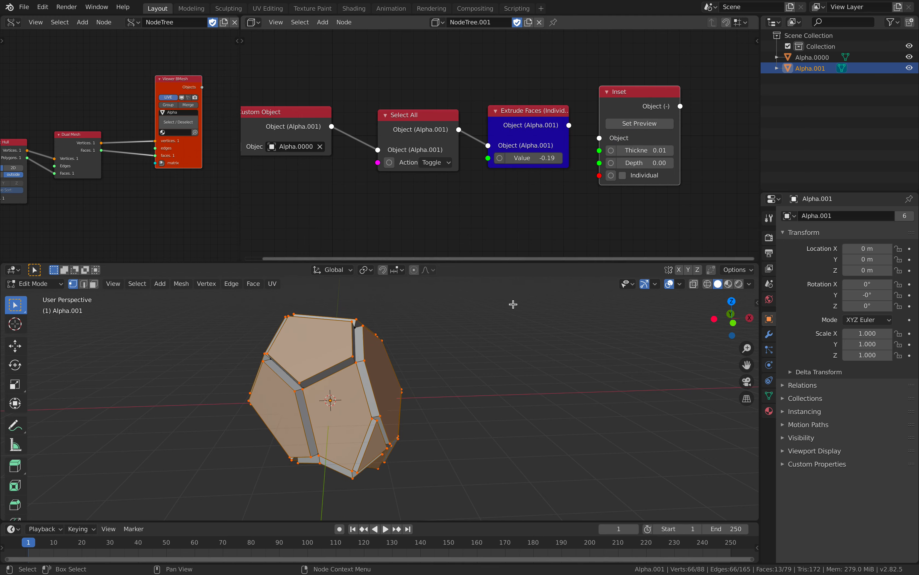
middle_drag(513, 299, 339, 374)
key(ctrl+s)
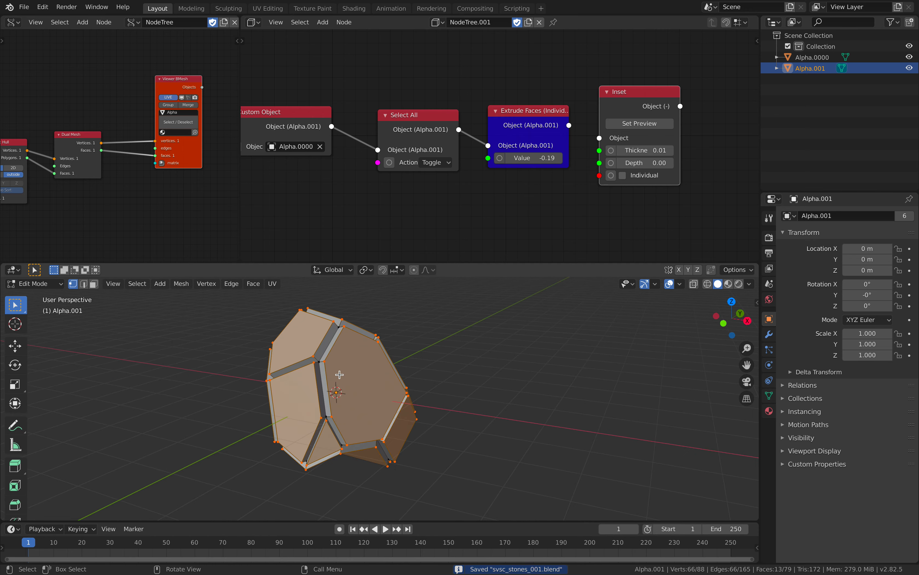
Connect Extrude Faces to the Inset node, set Inset as the preview and give it a thickness of 0.10.
middle_drag(451, 369, 475, 333)
middle_drag(526, 167, 454, 175)
drag(561, 110, 584, 108)
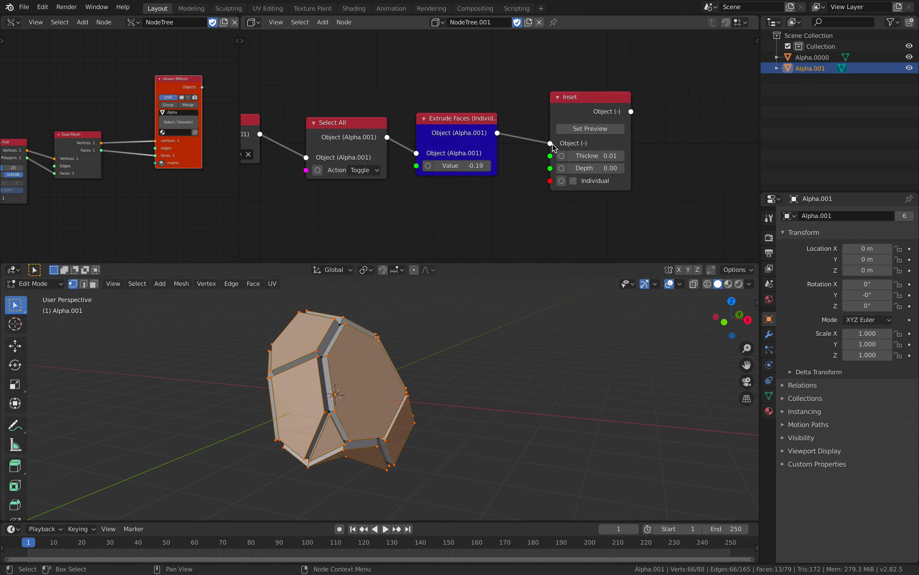
click(585, 130)
drag(588, 143, 601, 144)
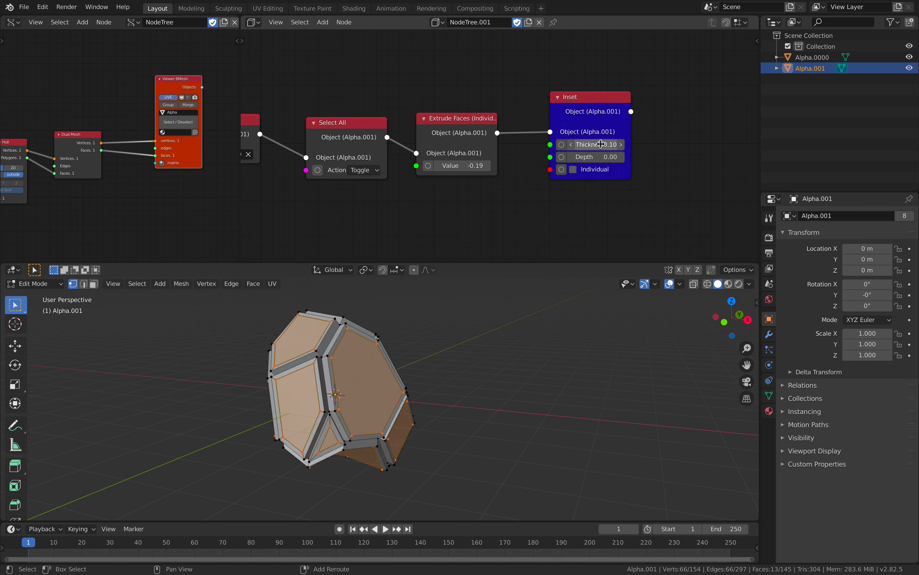
Switch the 3D viewport to Object Mode and deselect the stone.
middle_drag(471, 335, 441, 320)
click(45, 283)
click(50, 295)
click(231, 345)
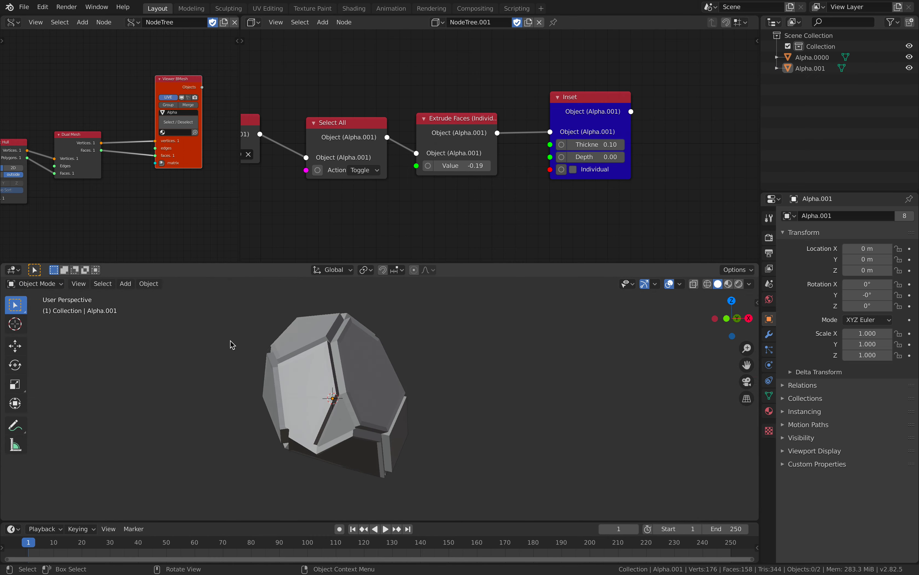
middle_drag(231, 345, 442, 340)
Enable shadows in the viewport's solid shading and save the file.
click(750, 285)
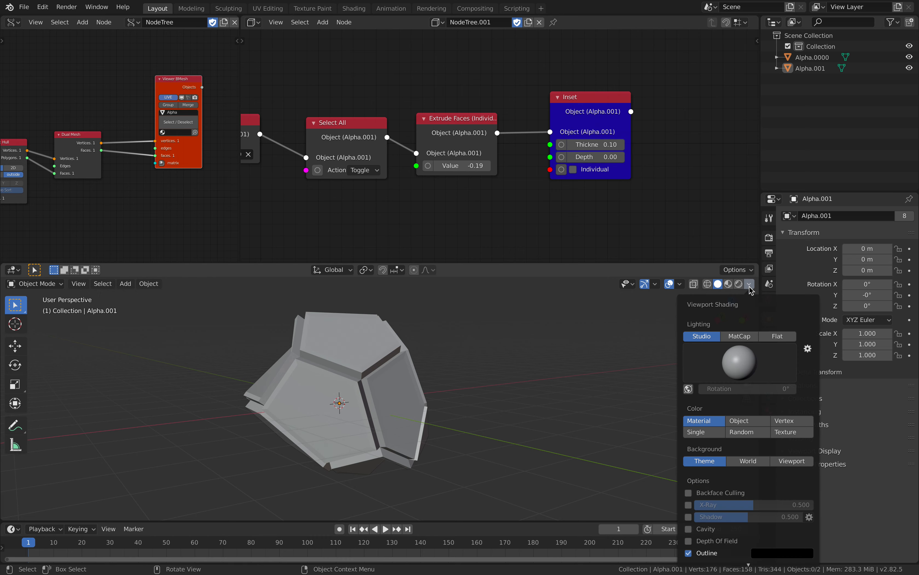
click(688, 517)
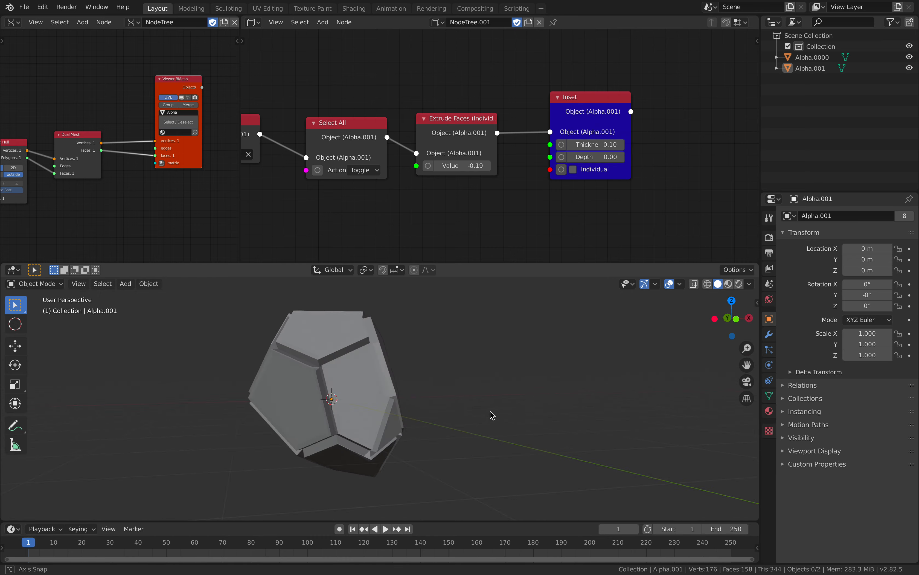
mouse_move(490, 415)
middle_down()
mouse_move(554, 406)
mouse_move(524, 421)
mouse_move(531, 408)
middle_up()
key(ctrl+s)
Select the processed stone and add a Transform node after the Inset node.
click(436, 393)
middle_drag(437, 392, 430, 399)
middle_drag(691, 119, 605, 119)
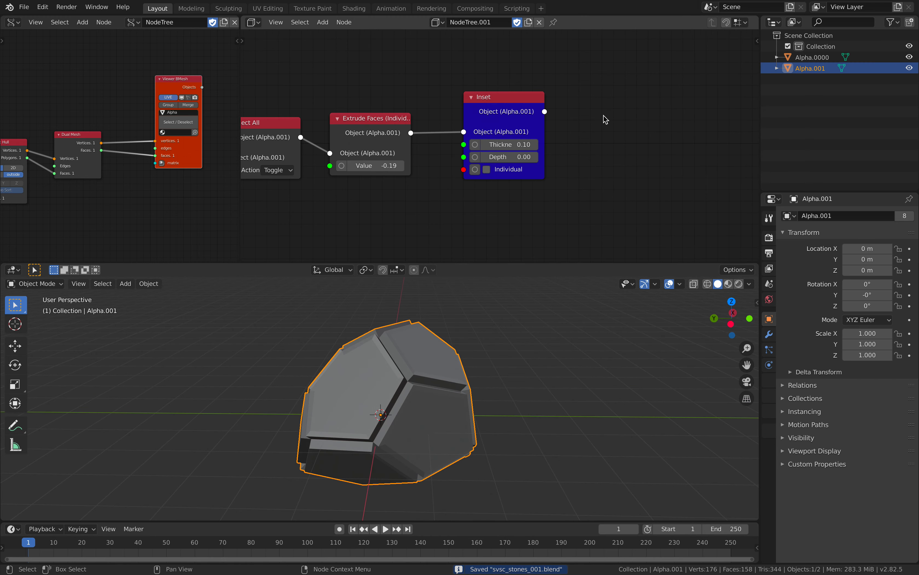
key(space)
text(tran)
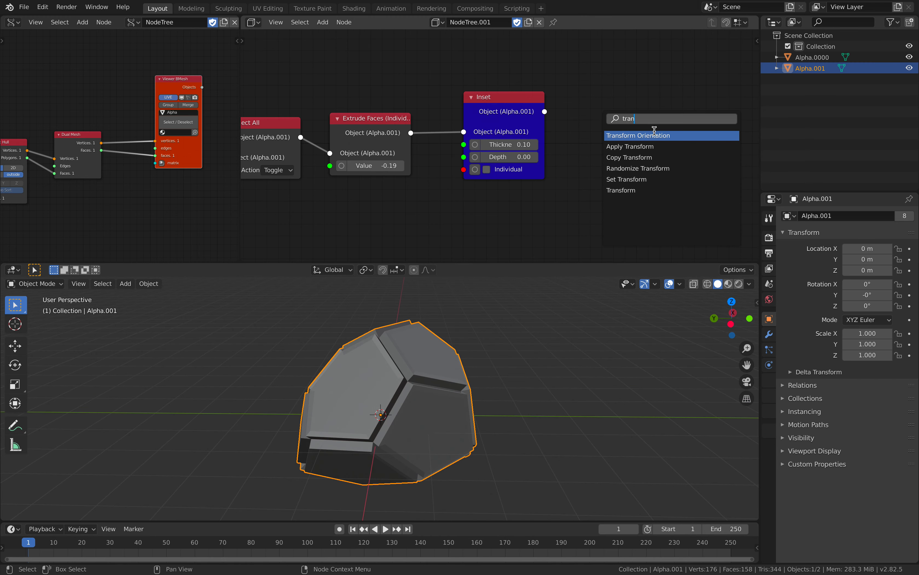
click(631, 188)
click(585, 92)
Connect Inset to the Transform node, set its X translation to 6.85 and make it the preview.
drag(544, 111, 598, 120)
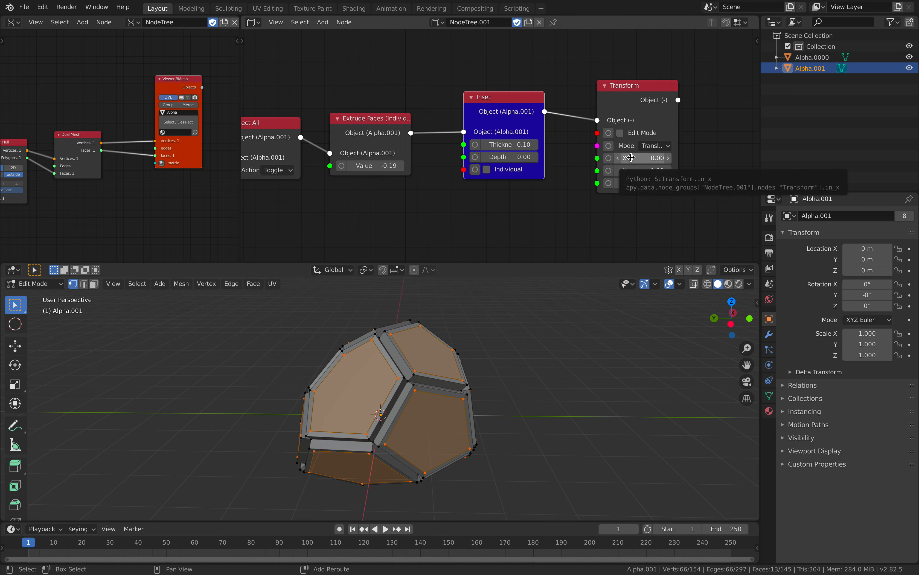
drag(631, 157, 714, 152)
click(639, 101)
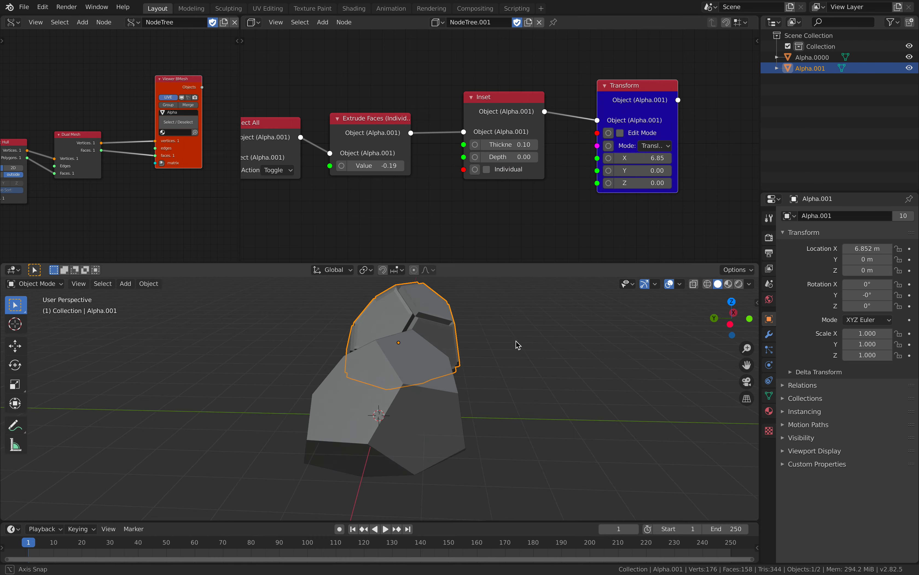
Compare the original and processed stones by selecting each in turn, and save the file.
middle_drag(515, 343, 314, 350)
click(318, 343)
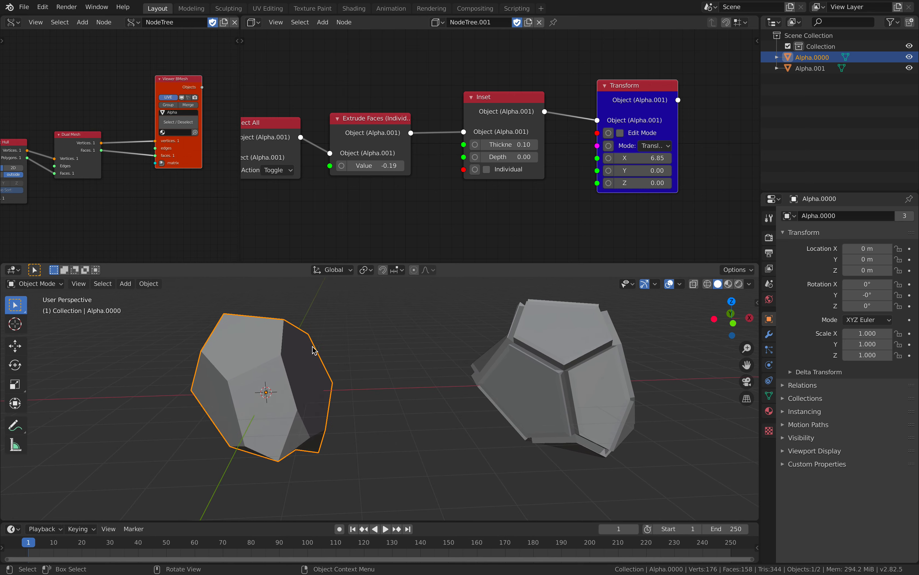
middle_drag(278, 380, 291, 360)
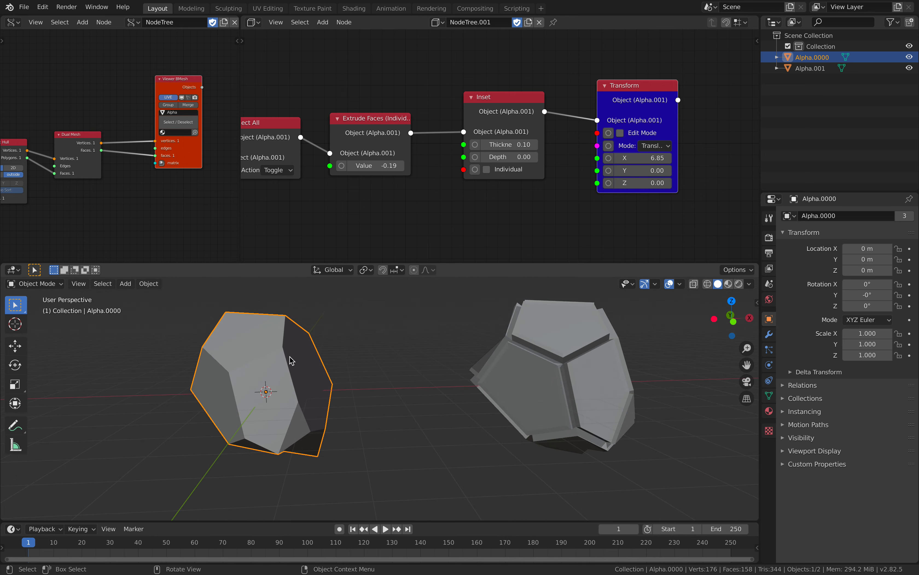
click(533, 357)
middle_drag(533, 357, 529, 377)
key(ctrl+s)
Space the Inset and Transform nodes farther away from the Extrude Faces node and save the file.
middle_drag(594, 119, 577, 129)
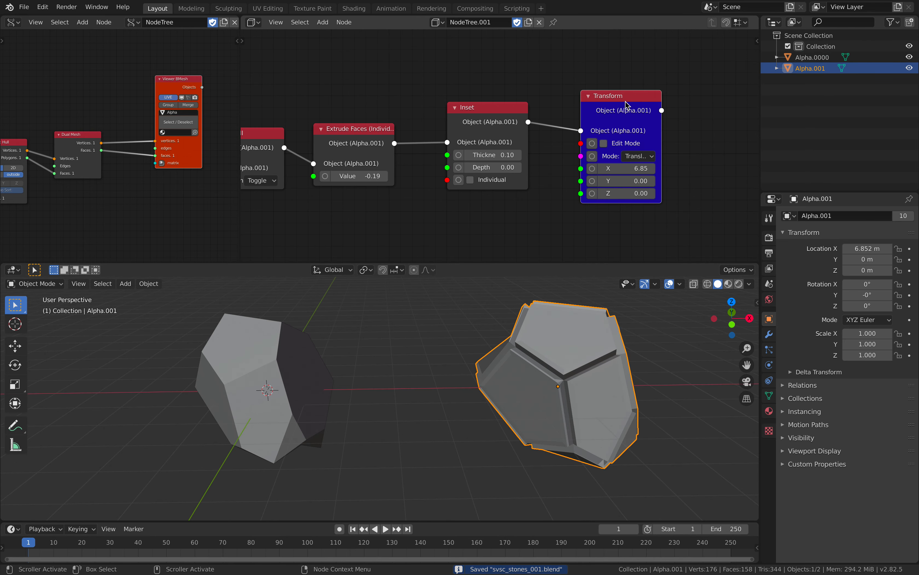
drag(625, 102, 609, 98)
middle_drag(388, 119, 489, 110)
middle_drag(418, 102, 372, 99)
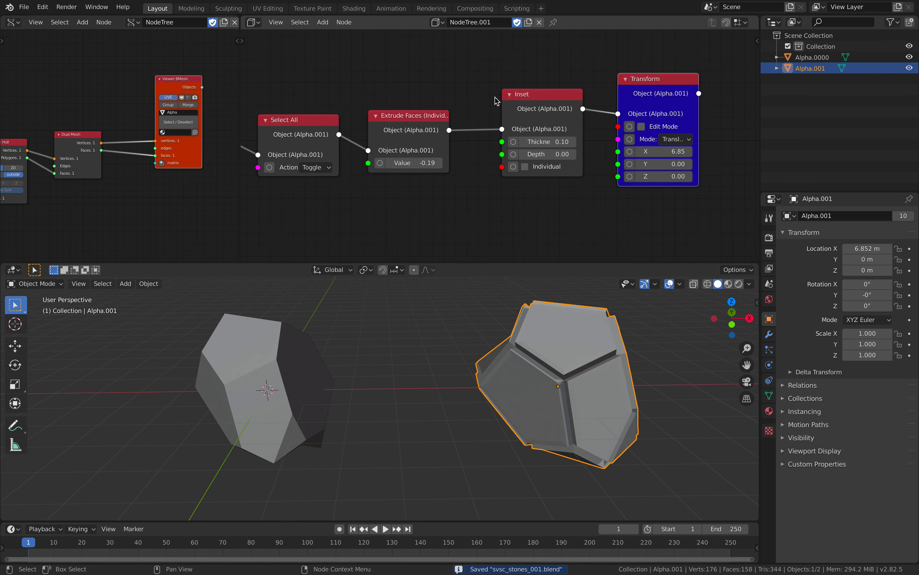
drag(543, 106, 541, 93)
middle_drag(540, 93, 420, 87)
drag(521, 79, 593, 82)
drag(441, 79, 478, 80)
middle_drag(543, 327, 521, 357)
key(ctrl+s)
Shift the Transform, Inset and Extrude Faces nodes farther along the chain to widen the gaps.
drag(591, 86, 637, 89)
drag(455, 78, 494, 83)
middle_drag(495, 84, 515, 80)
middle_drag(359, 104, 529, 98)
drag(498, 99, 550, 103)
Rearrange the Custom Object and Select All nodes to leave room for another node between them.
middle_drag(388, 109, 475, 105)
drag(475, 105, 459, 101)
drag(360, 100, 318, 86)
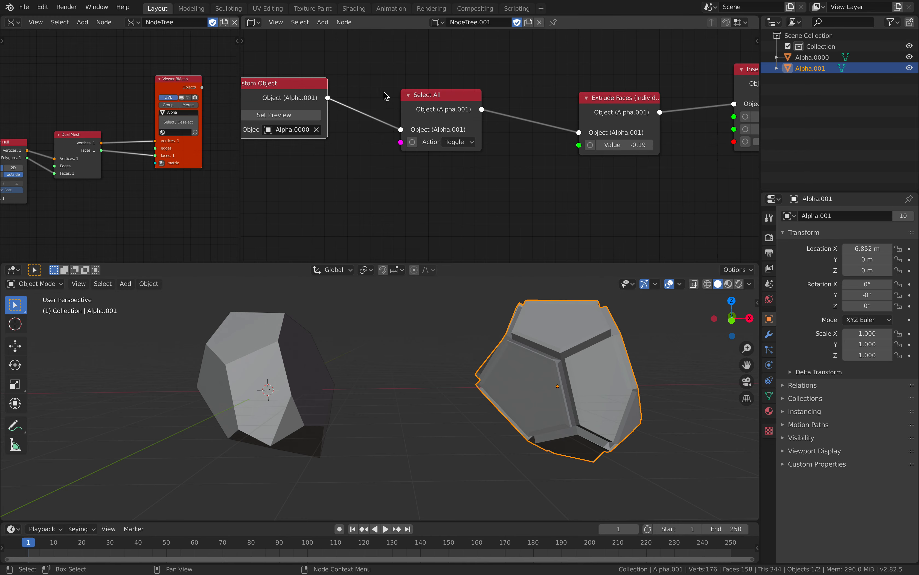
drag(415, 96, 452, 95)
middle_drag(365, 91, 427, 101)
drag(327, 94, 306, 92)
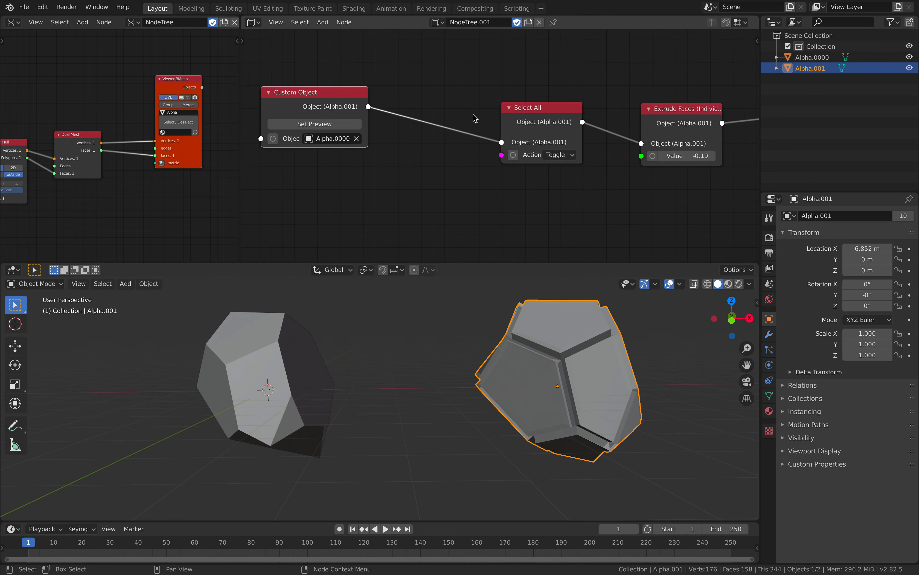
drag(522, 110, 474, 108)
Insert a Displace Modifier node on the link between Custom Object and Select All, and save the file.
middle_drag(513, 94, 385, 90)
middle_drag(344, 86, 440, 85)
key(shift+a)
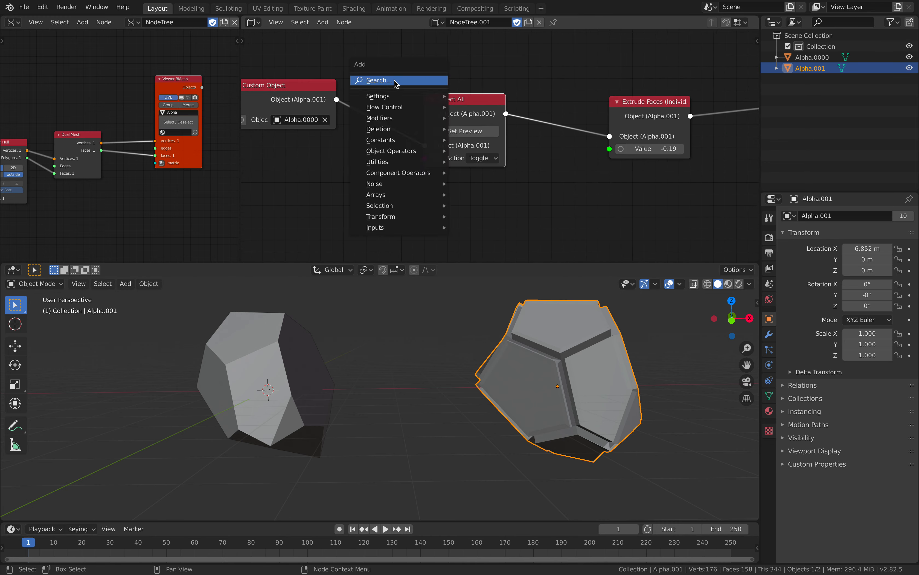
click(395, 80)
text(displ)
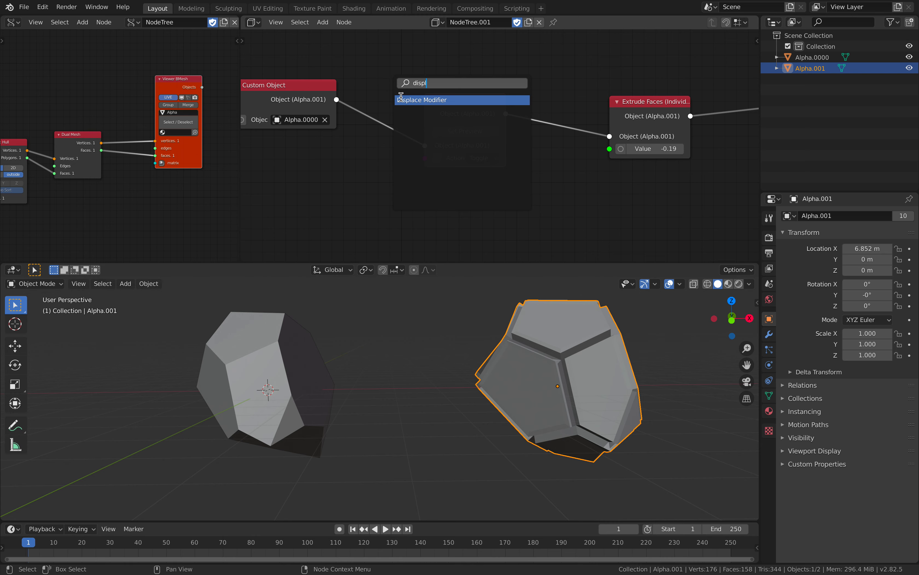
click(401, 100)
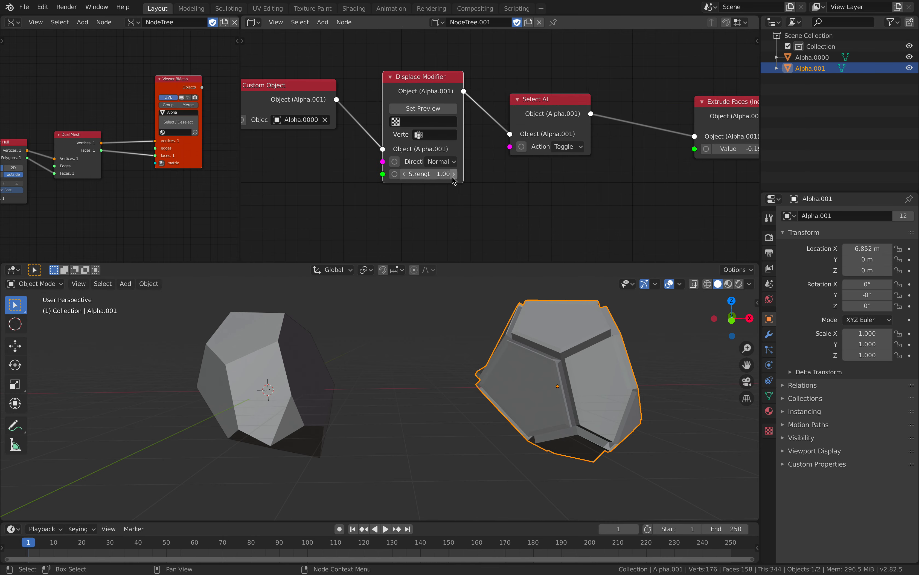
middle_drag(532, 354, 646, 363)
key(ctrl+s)
Move the Displace Modifier onto the link between Inset and Transform and connect Custom Object directly to Select All.
scroll(406, 95, down, 2)
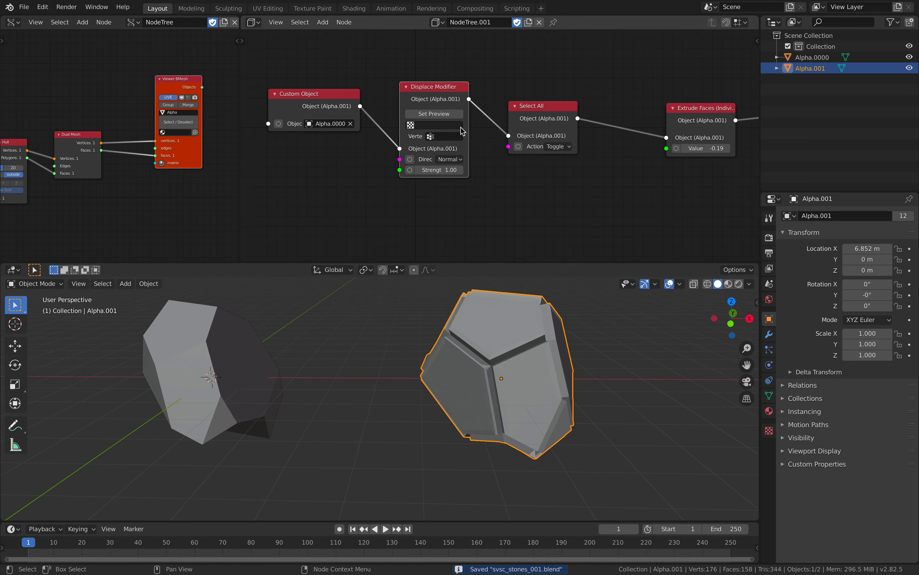
scroll(456, 107, down, 2)
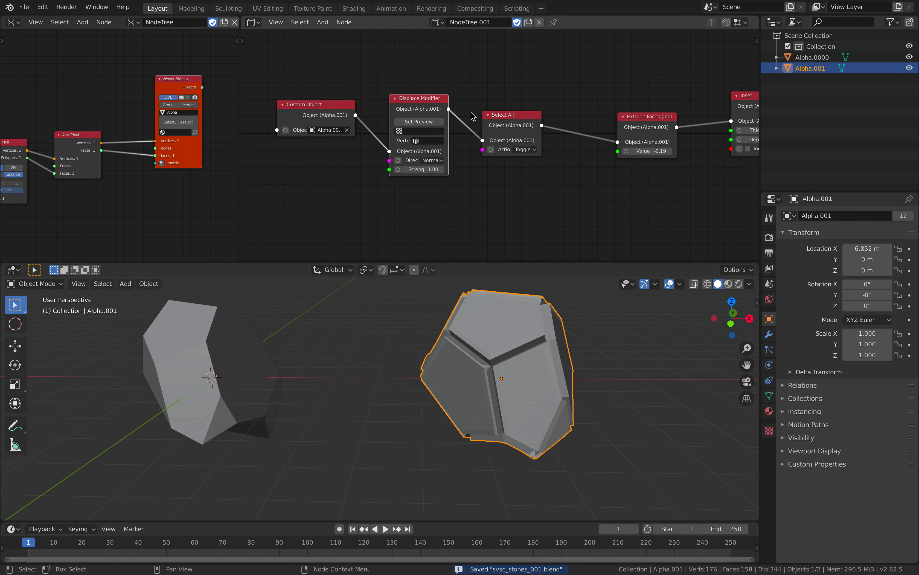
middle_drag(487, 109, 397, 119)
scroll(396, 123, down, 1)
drag(348, 114, 724, 104)
drag(279, 118, 402, 150)
ctrl+scroll(312, 117, right, 5)
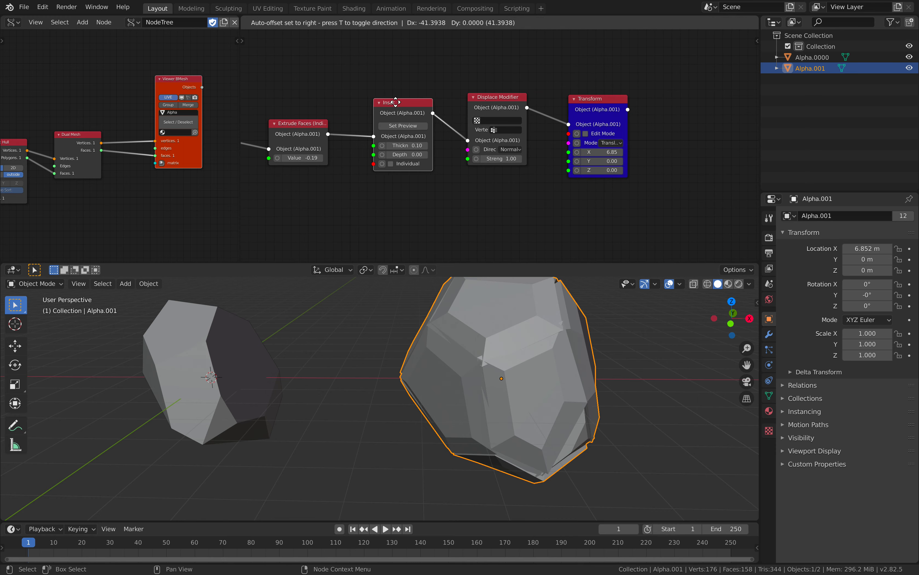
Set the Displace Modifier's strength to 0.27.
scroll(490, 131, up, 1)
drag(507, 161, 436, 157)
middle_drag(545, 95, 510, 87)
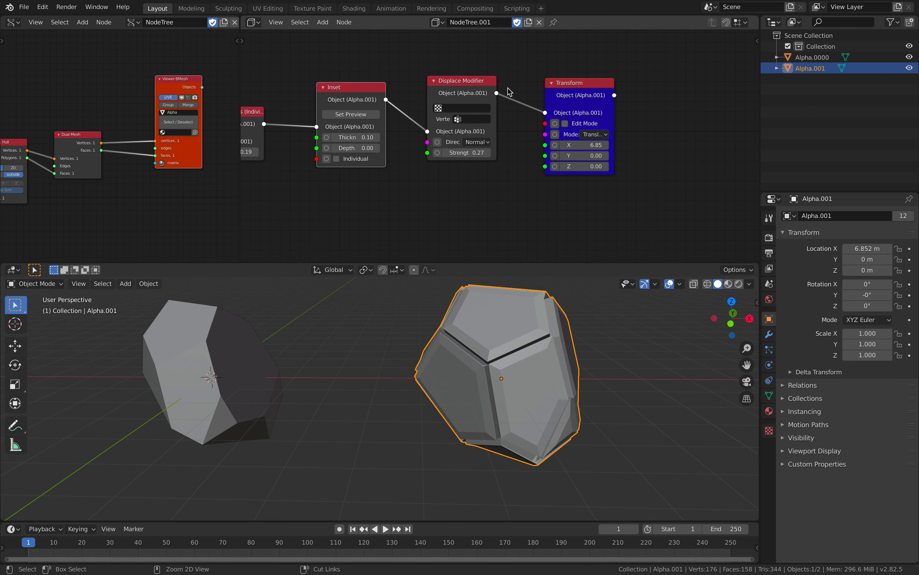
Save the file and create a new brush texture of type Clouds.
key(ctrl+s)
click(770, 431)
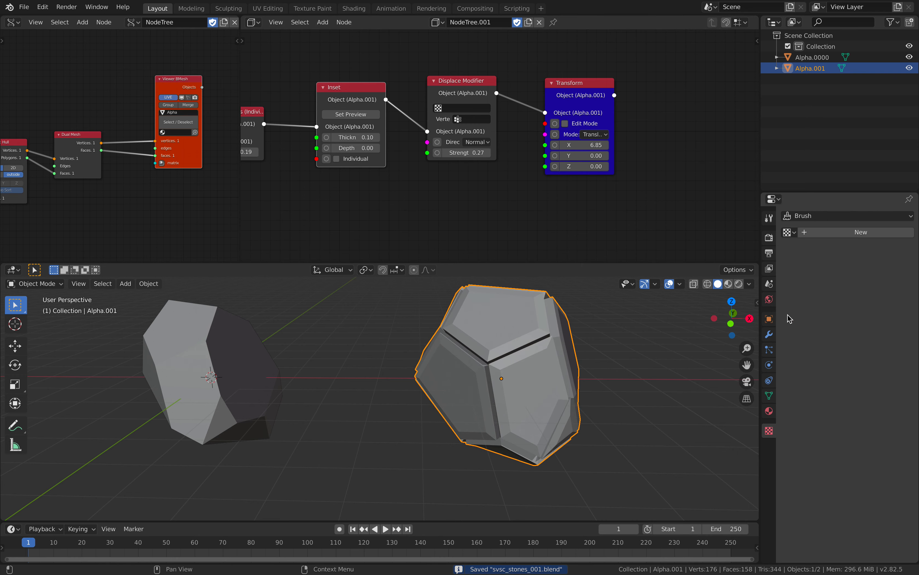
click(829, 239)
click(841, 249)
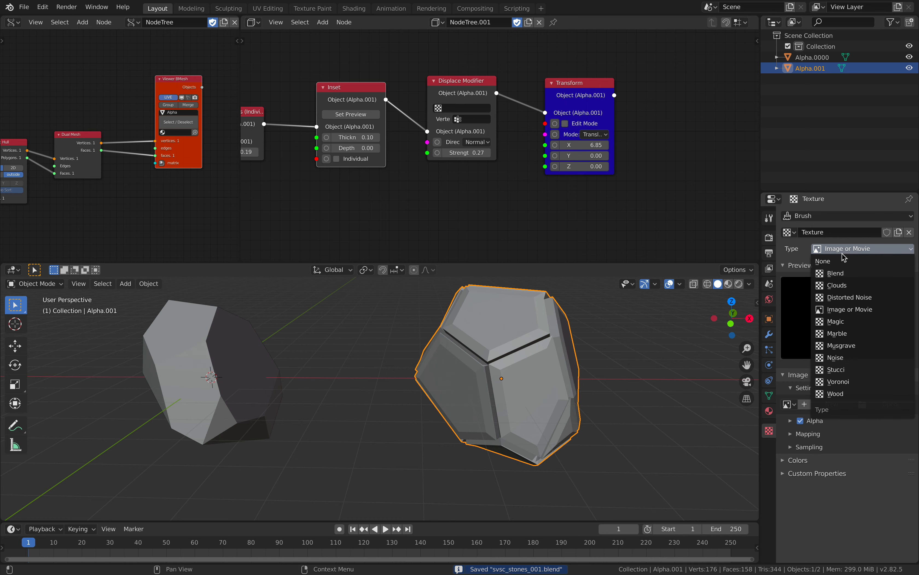
click(836, 358)
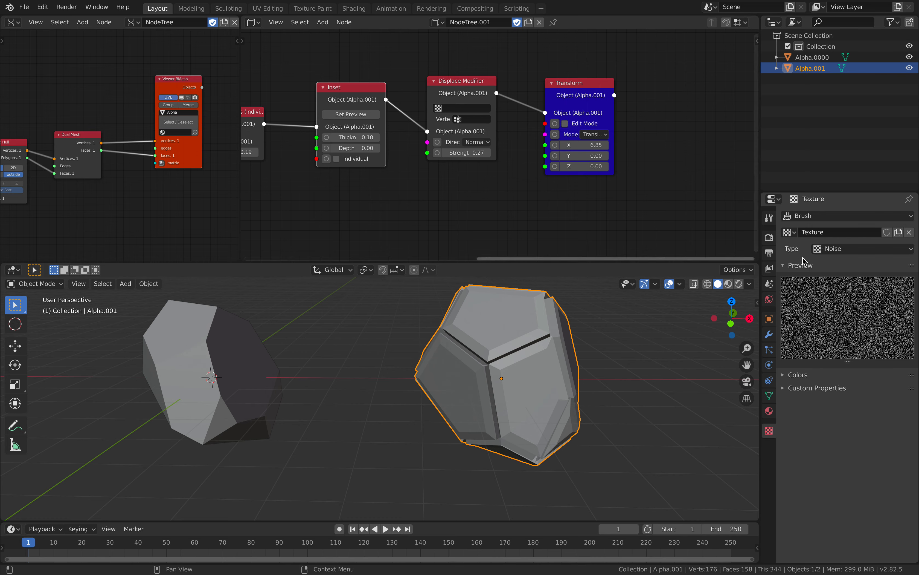
click(836, 249)
click(837, 285)
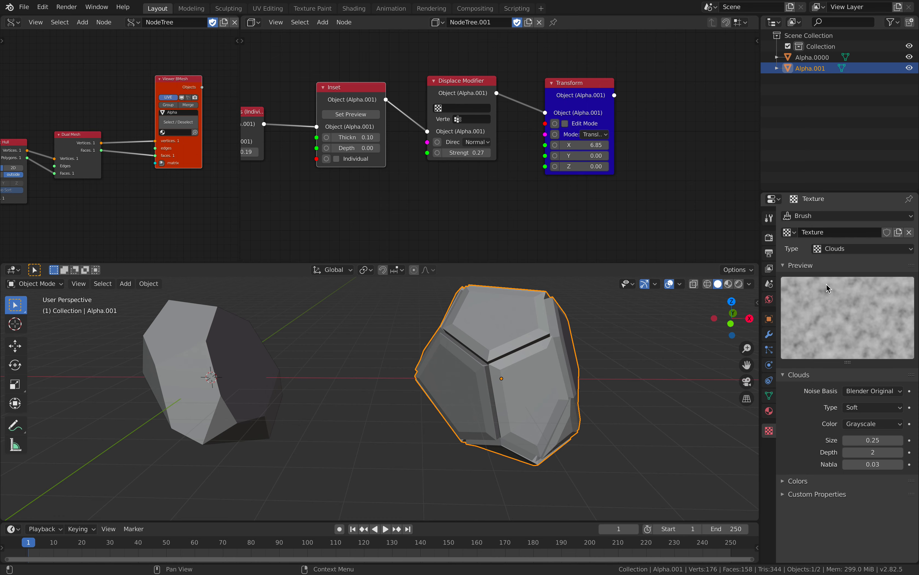
Assign the clouds texture to the Displace Modifier node and set its strength to 0.36.
click(472, 109)
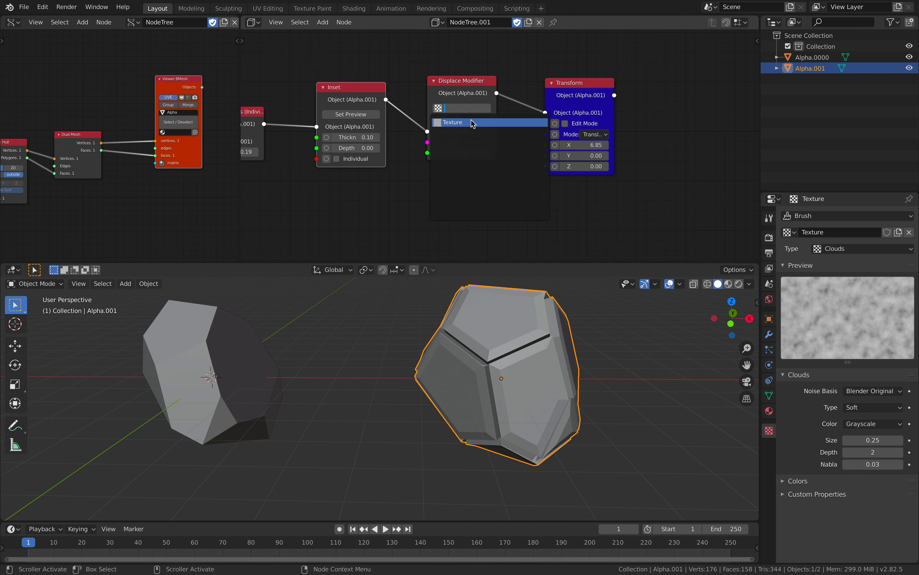
click(471, 123)
mouse_move(480, 154)
mouse_down()
mouse_move(467, 154)
mouse_move(478, 153)
mouse_up()
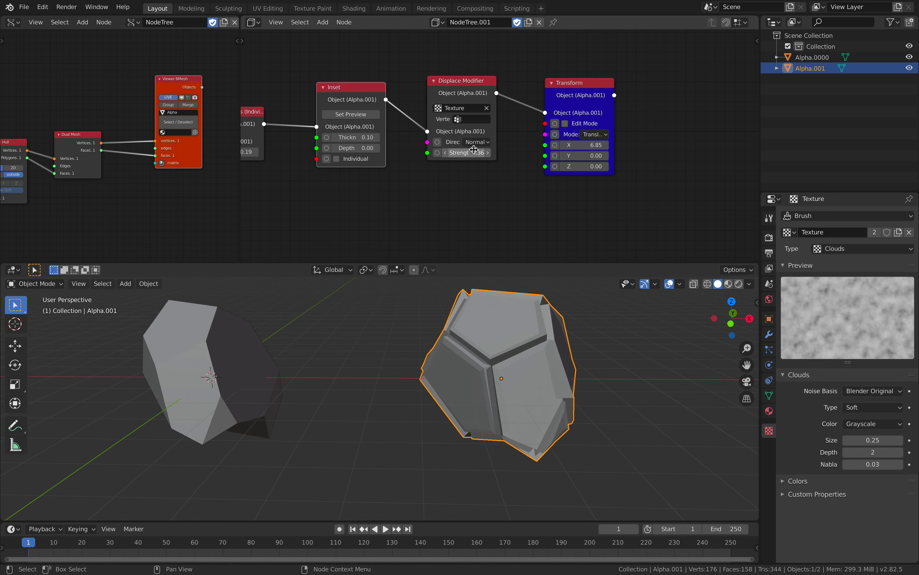
Set the clouds texture's size to 0.32 and reselect the Transform node.
drag(858, 439, 866, 439)
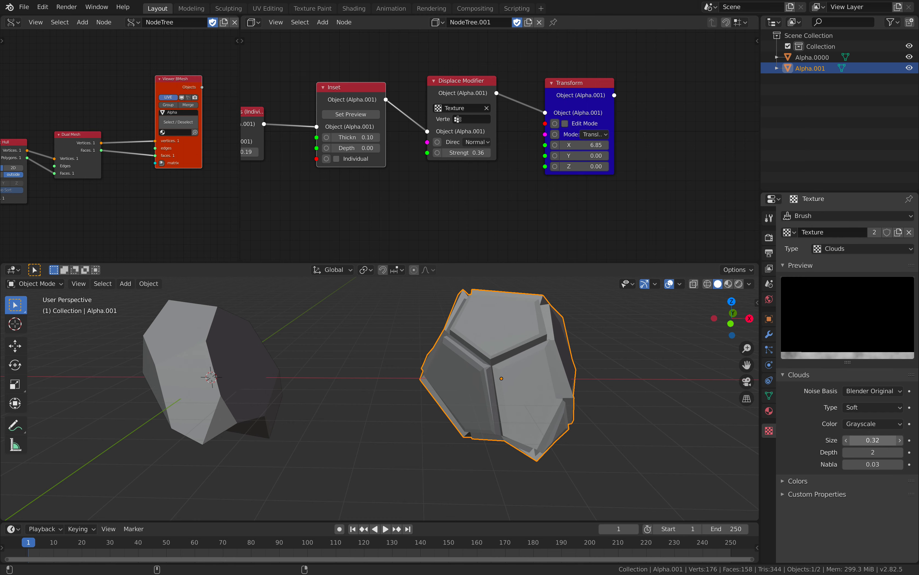
click(473, 87)
click(574, 88)
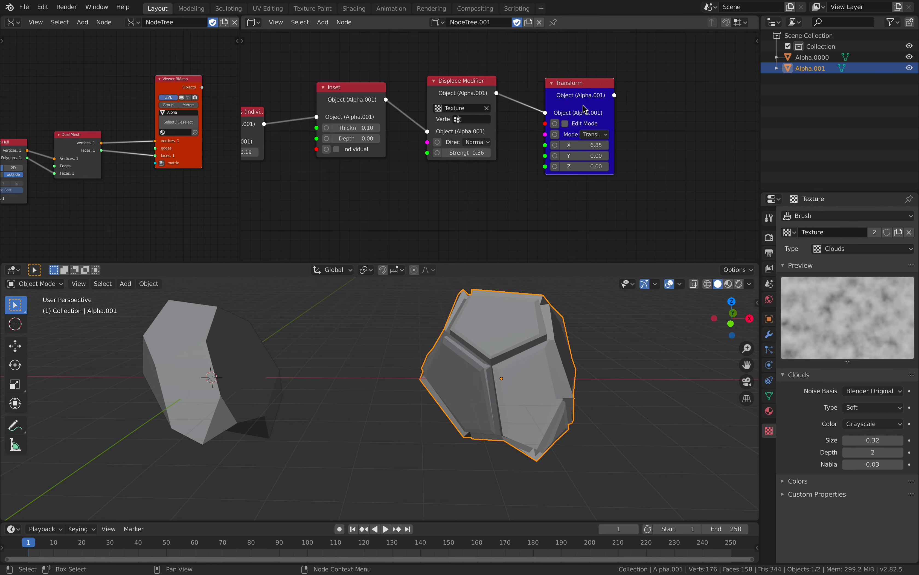
Move the Transform node farther from the Displace Modifier to leave room for another node, and save the file.
drag(575, 95, 625, 96)
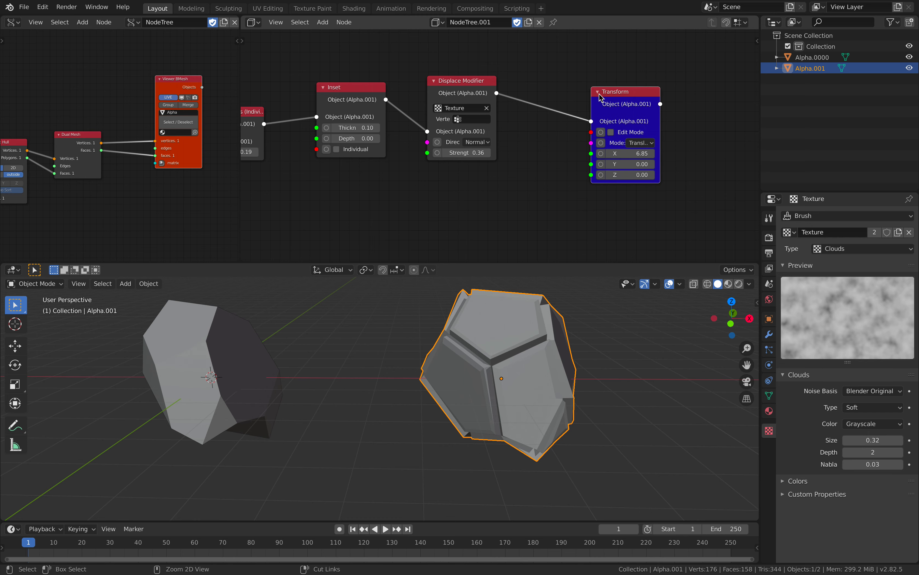
key(ctrl+s)
scroll(539, 104, up, 1)
drag(461, 154, 510, 192)
middle_drag(528, 338, 527, 312)
middle_drag(604, 133, 530, 150)
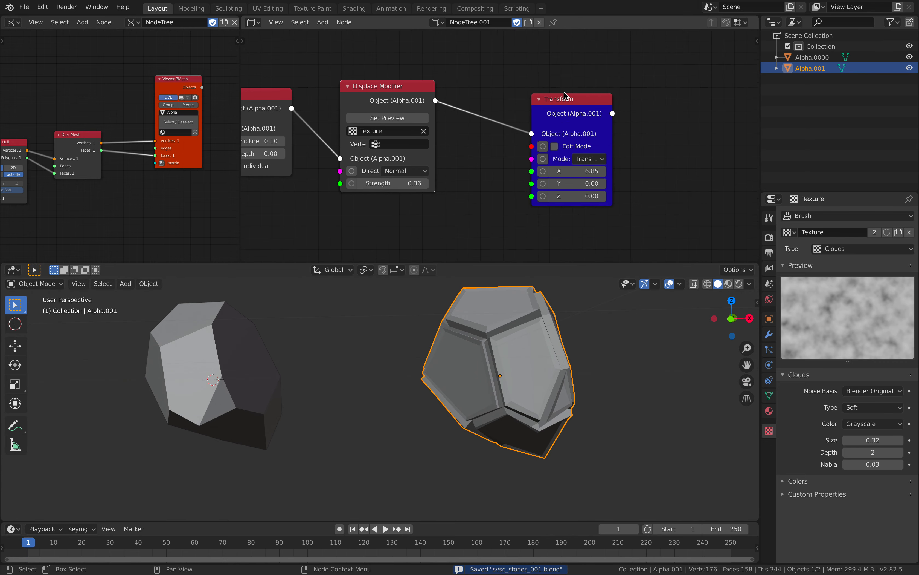
drag(588, 102, 638, 104)
Insert a Subdivide node on the link between Displace Modifier and Transform.
key(shift+a)
click(553, 79)
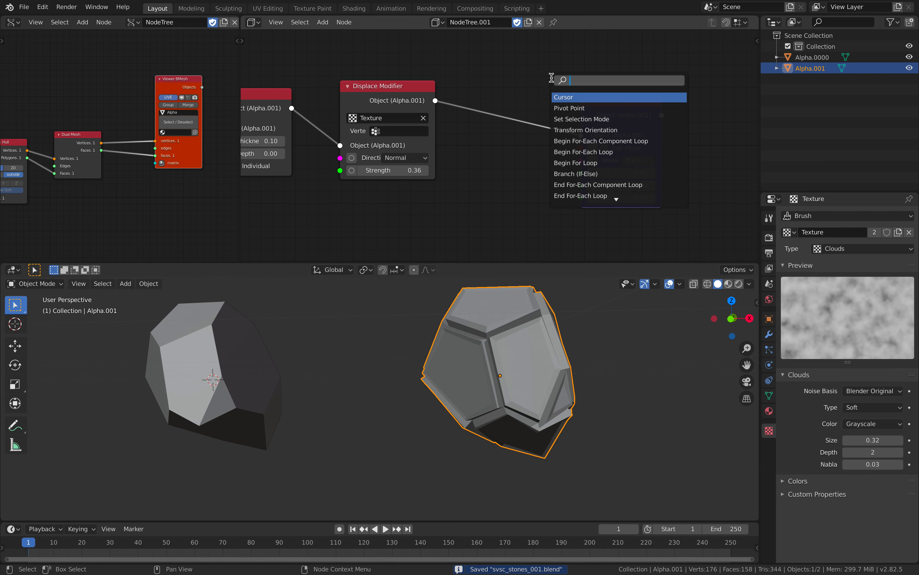
text(subd)
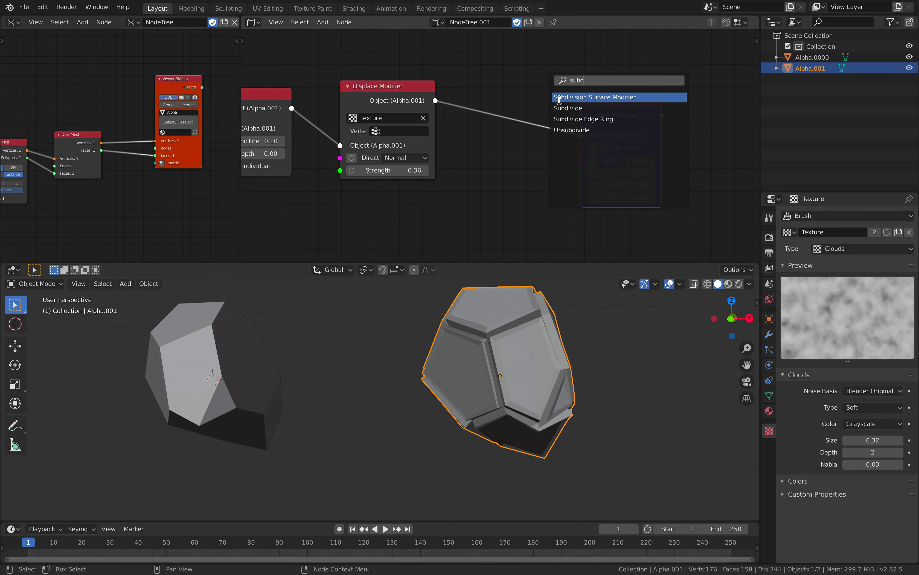
click(560, 105)
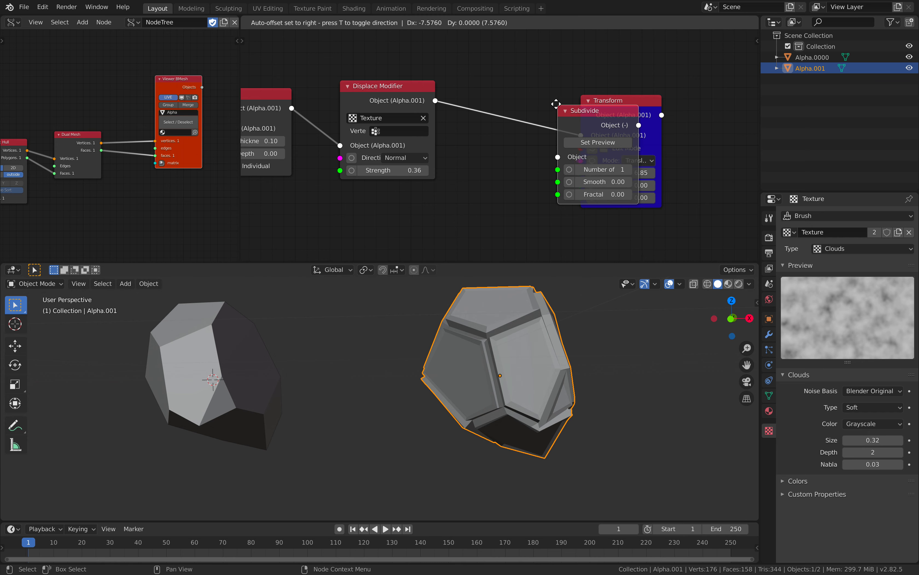
click(487, 99)
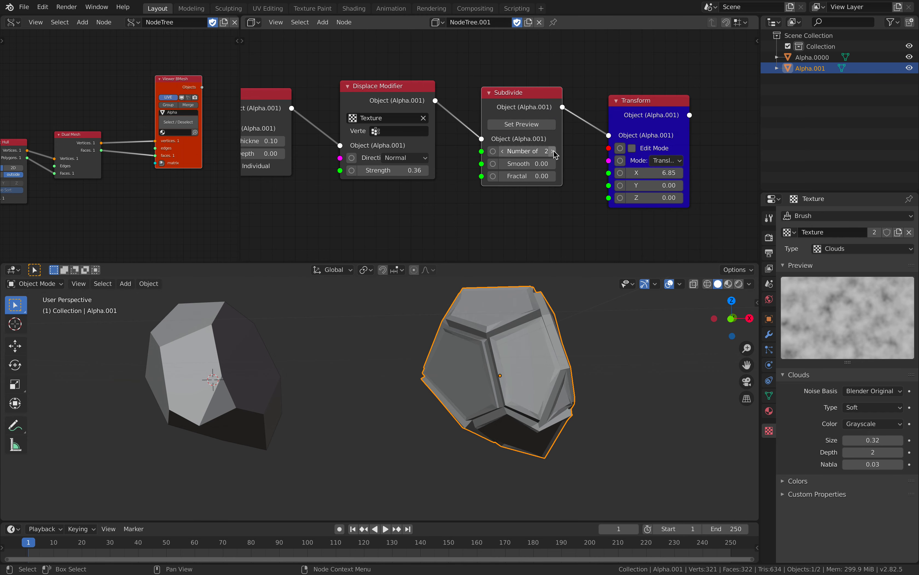
Set the Subdivide node's number of cuts to 3 and its smoothness to 0.07, and save the file.
drag(530, 108, 537, 107)
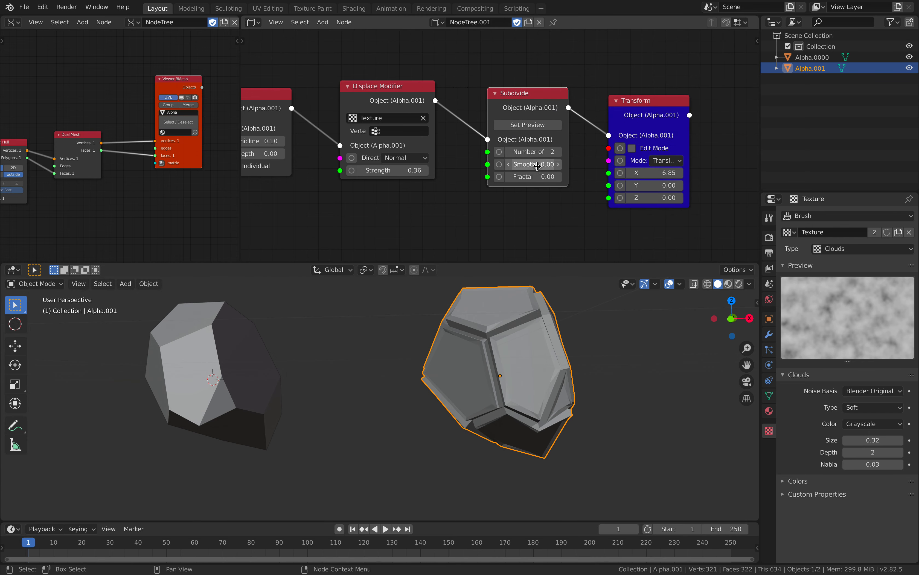
mouse_move(537, 164)
mouse_down()
mouse_move(546, 164)
mouse_move(547, 177)
mouse_up()
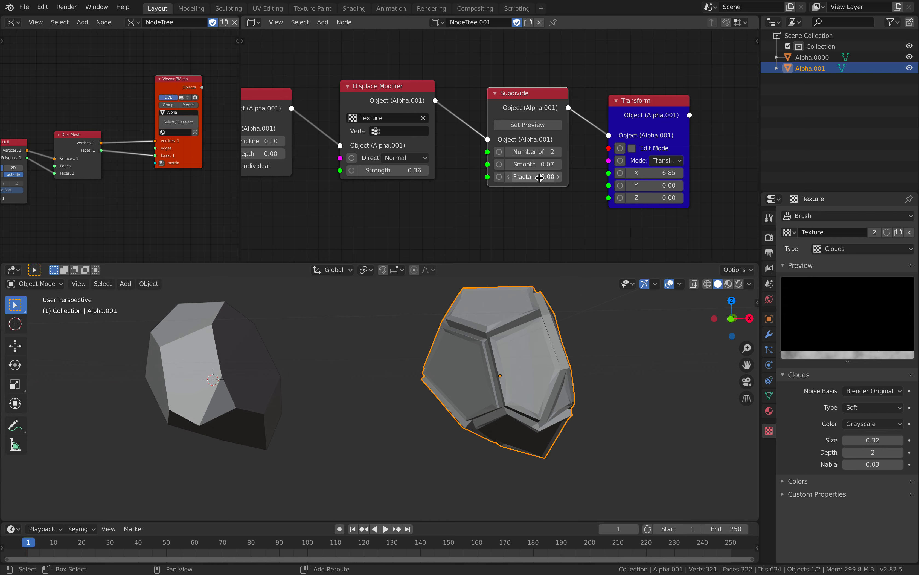
click(640, 102)
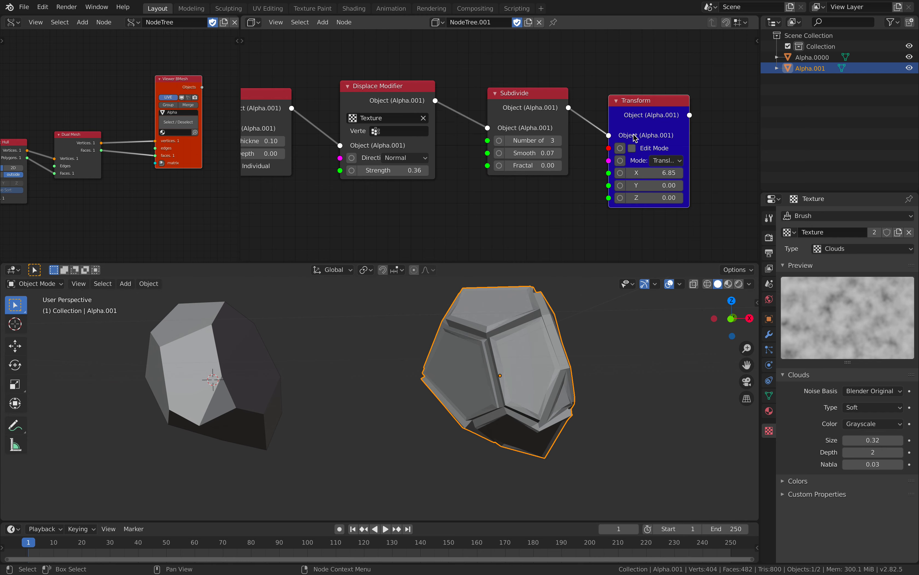
click(513, 110)
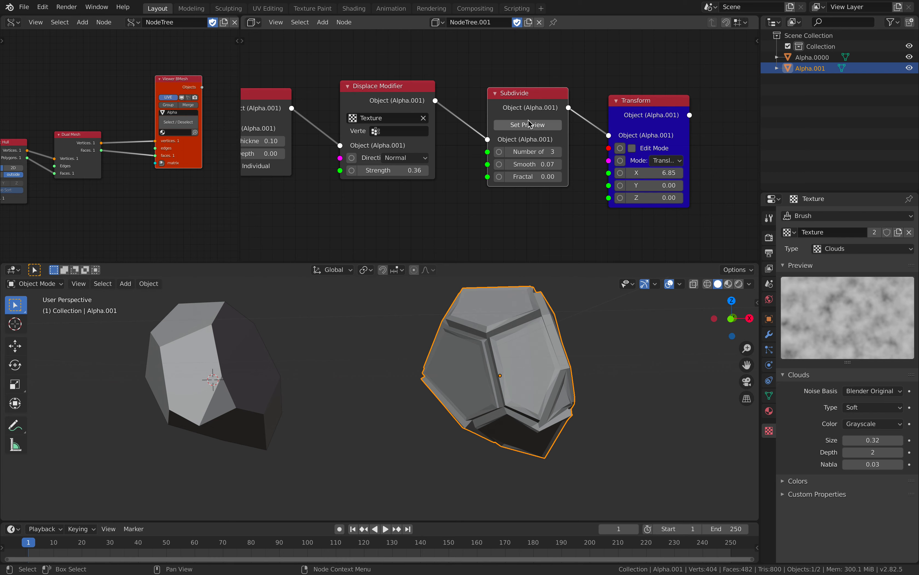
click(652, 105)
click(657, 134)
middle_drag(613, 310, 529, 333)
key(ctrl+s)
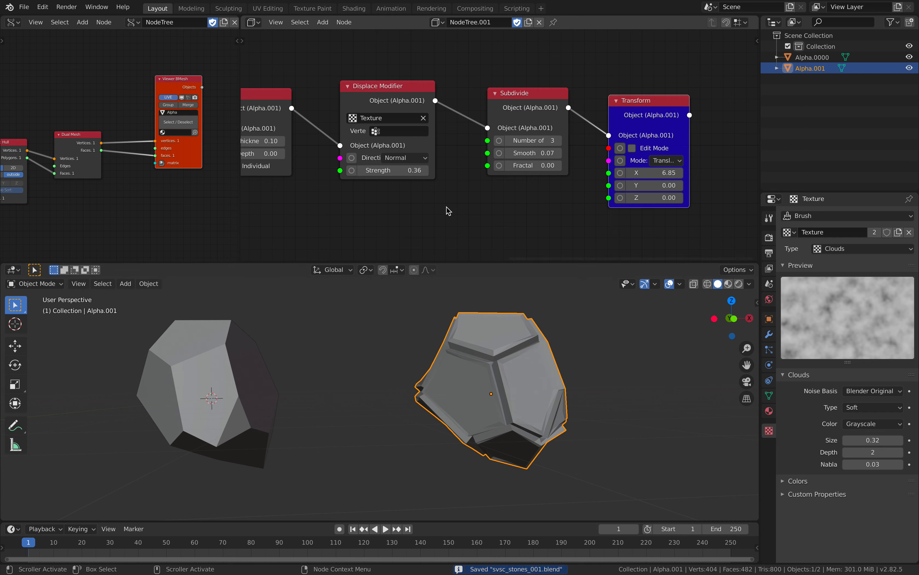
Examine the subdivided stone's mesh in Edit Mode, and return to Object Mode.
middle_drag(448, 211, 522, 213)
middle_drag(529, 361, 546, 376)
key(Tab)
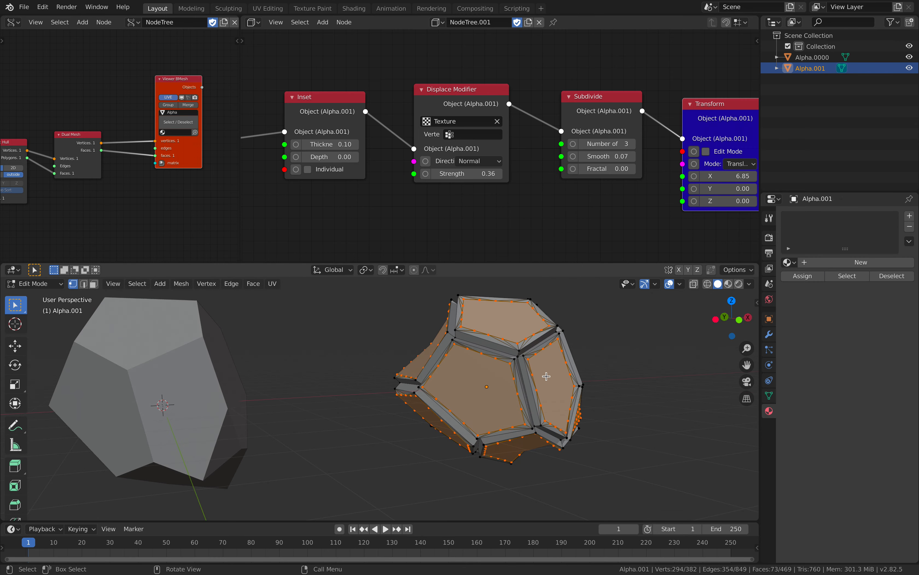
middle_drag(488, 385, 469, 358)
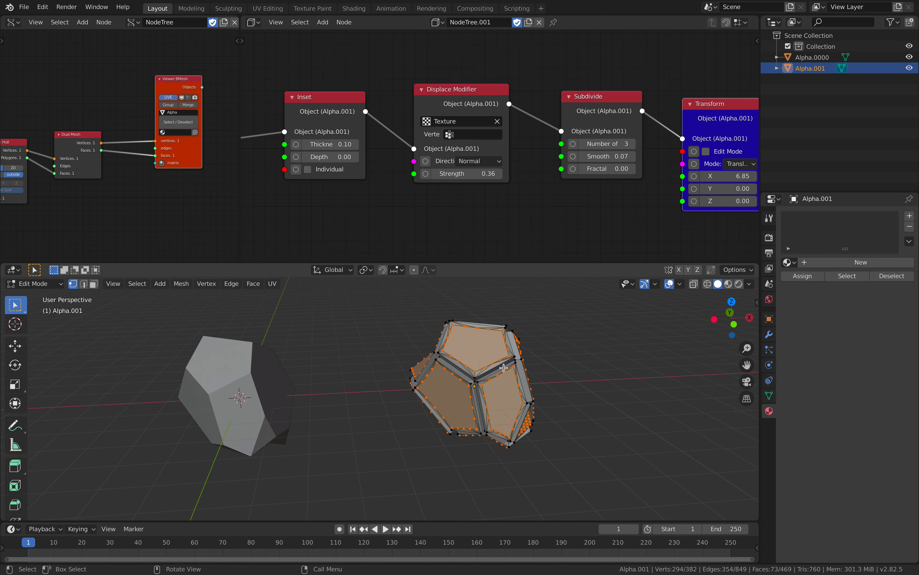
scroll(503, 367, up, 1)
key(Tab)
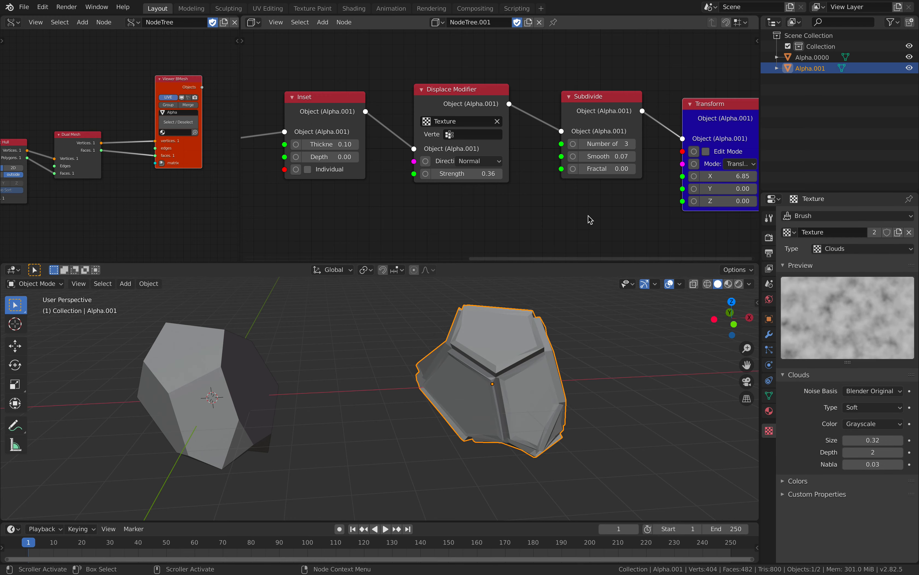
Show the Subdivide node's full properties, expose its Create N-Gons and Quad inputs on the node, and enable Create N-Gons.
middle_drag(597, 193, 531, 202)
click(540, 108)
click(755, 43)
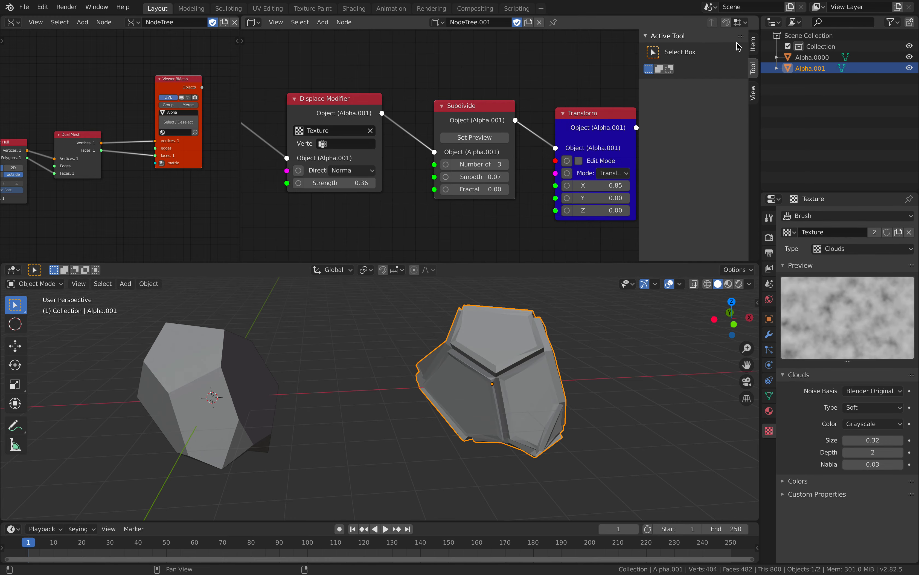
click(754, 44)
click(667, 95)
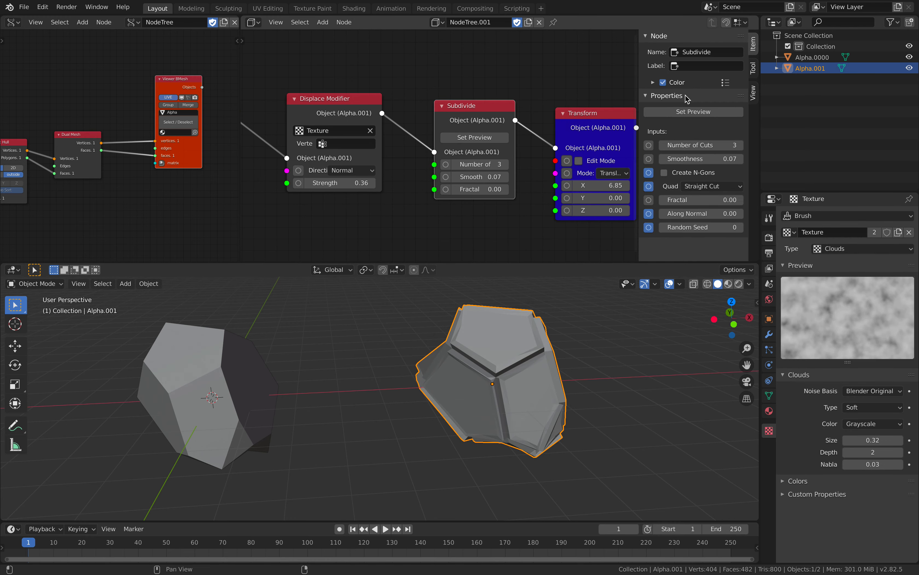
click(650, 186)
click(649, 173)
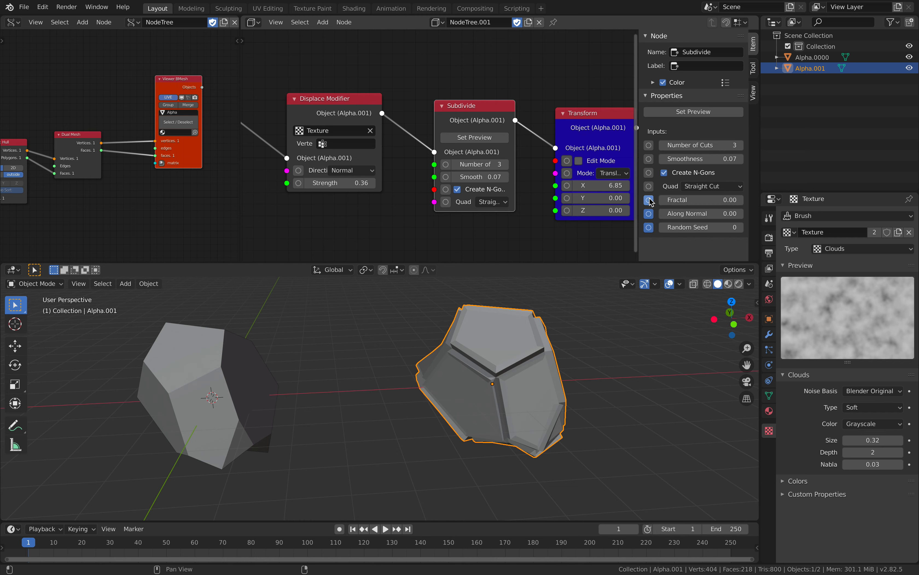
Set the Subdivide node's Along Normal to 1.00, random seed to 56 and number of cuts to 2.
drag(701, 214, 749, 213)
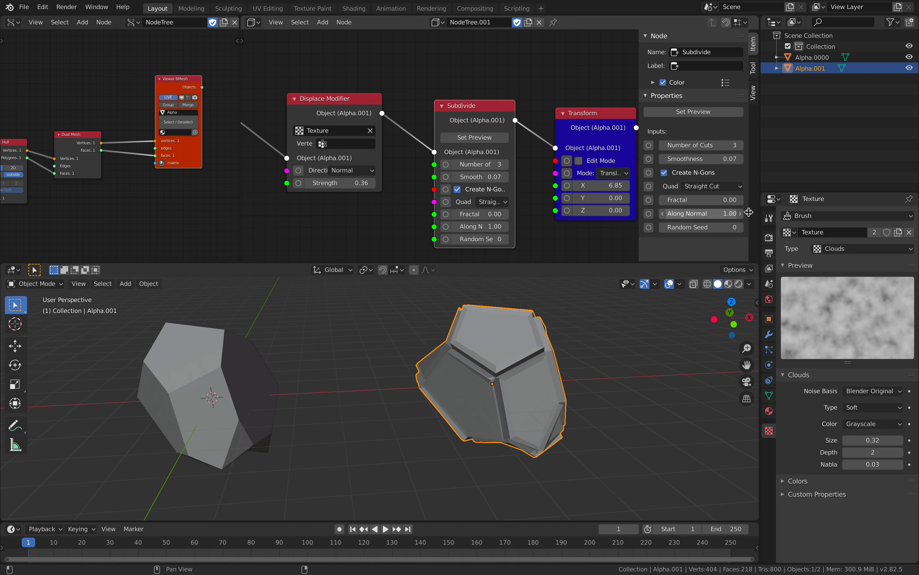
drag(682, 228, 695, 227)
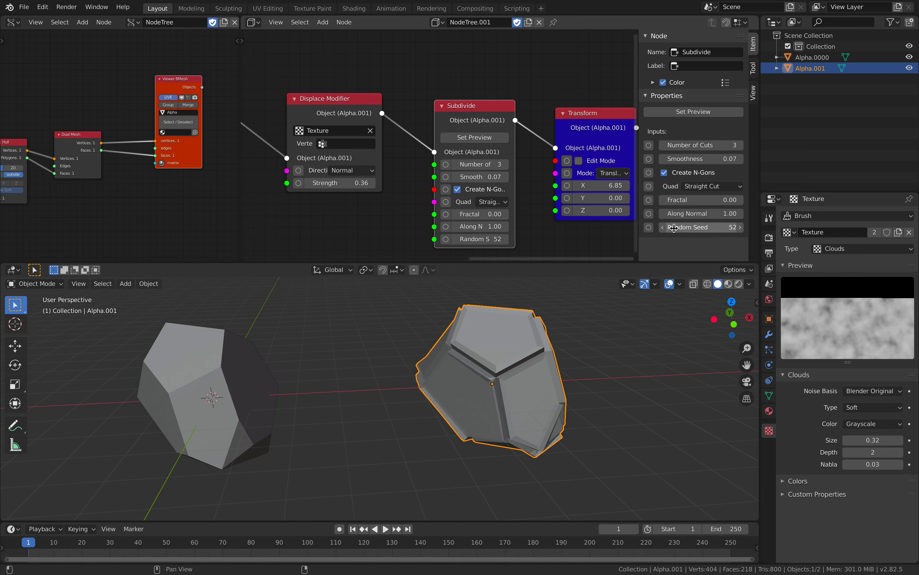
click(664, 146)
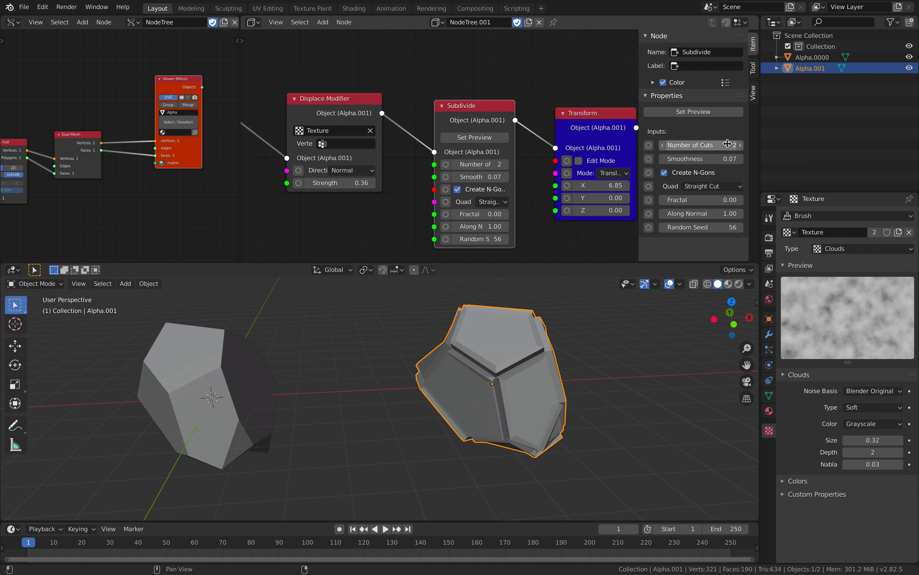
middle_drag(486, 323, 499, 256)
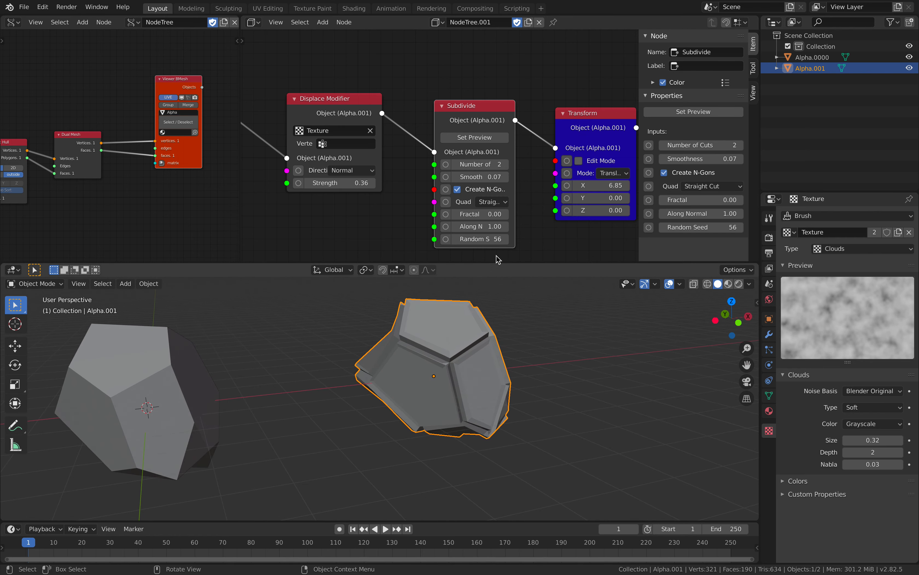
Move the Transform node farther away from Subdivide and save the file.
middle_drag(538, 146, 474, 147)
drag(518, 116, 555, 100)
scroll(447, 92, down, 1)
middle_drag(415, 88, 450, 91)
drag(638, 100, 652, 101)
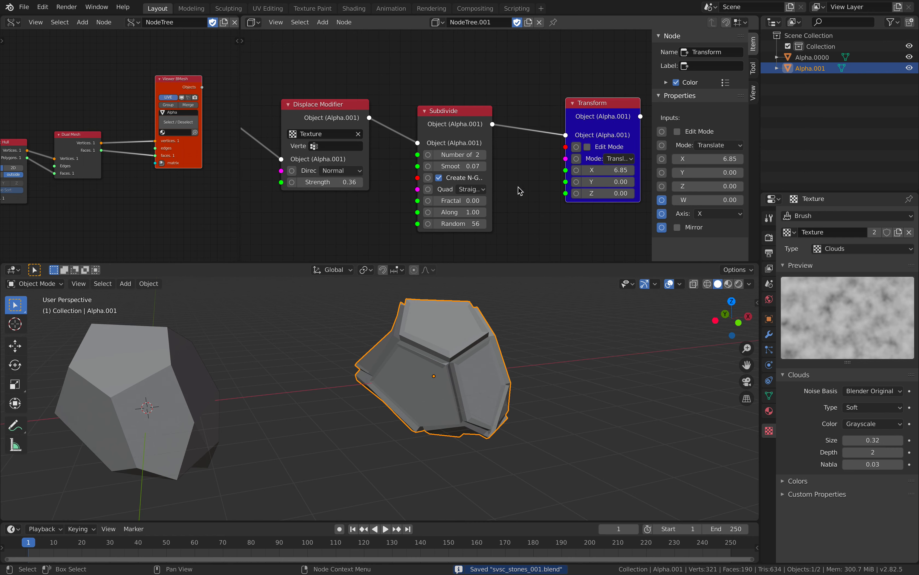
Set the Subdivide node's smoothness to 0.43 and check the resulting mesh in Edit Mode.
drag(463, 164, 473, 163)
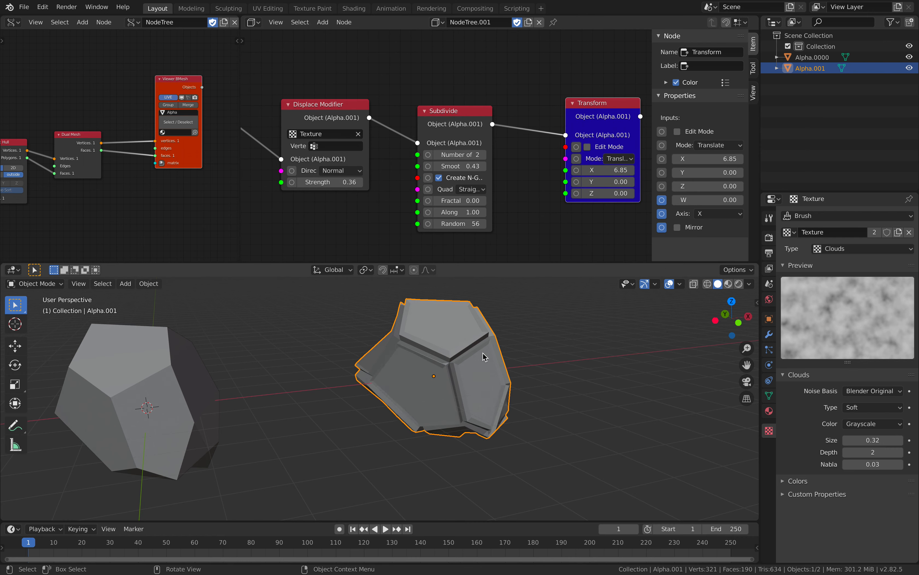
key(Tab)
mouse_move(485, 353)
middle_down()
mouse_move(513, 324)
mouse_move(482, 355)
middle_up()
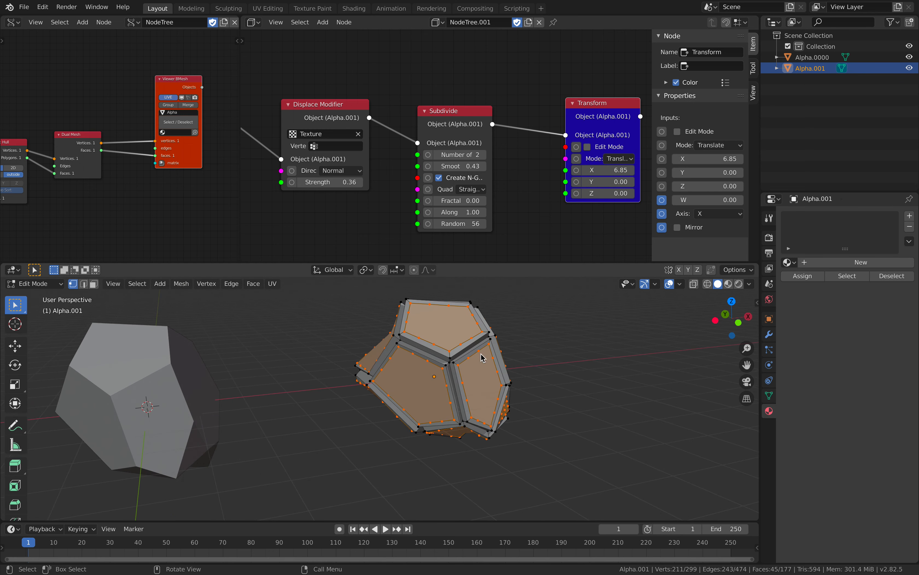
key(Tab)
Shift the Subdivide node aside and insert a Select All node between Displace Modifier and Subdivide.
drag(452, 129, 495, 126)
key(shift+a)
click(428, 99)
text(select a)
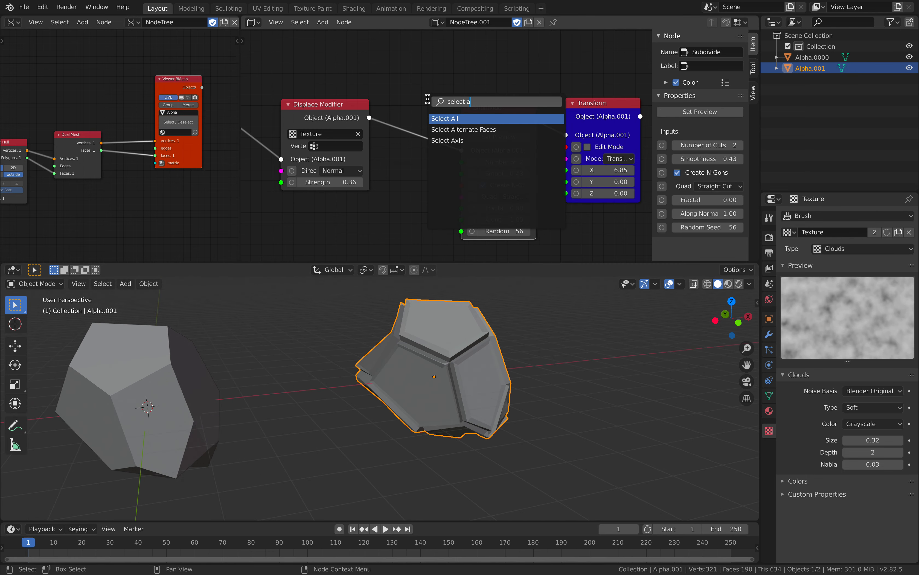
key(Return)
click(411, 95)
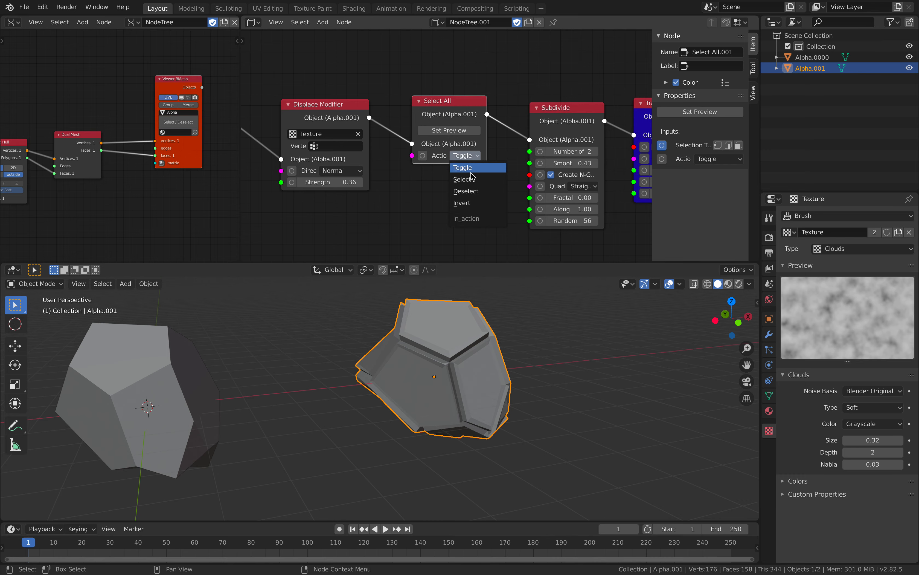
Set the new Select All node's action to Select.
click(463, 179)
middle_drag(451, 273, 461, 274)
middle_drag(580, 155, 504, 146)
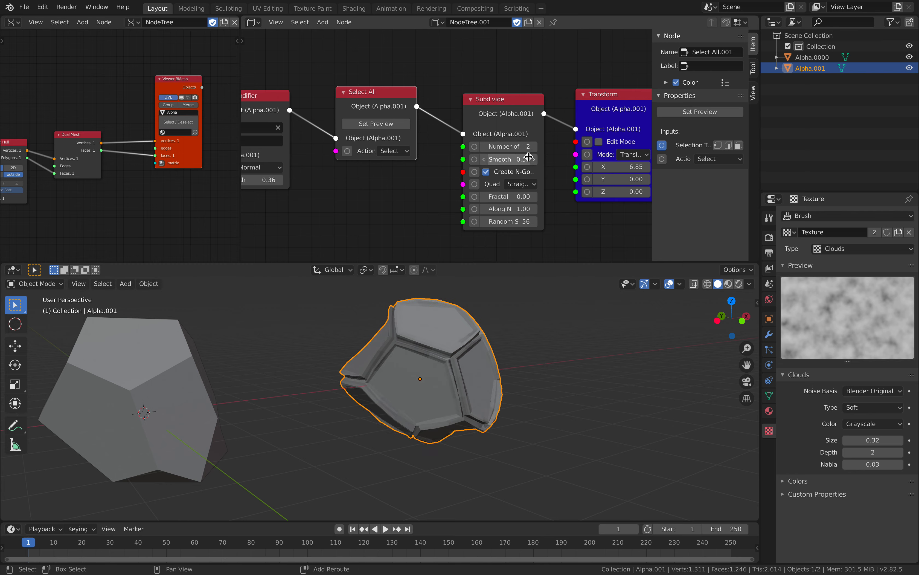
Set the Subdivide node's fractal value to 2.04 and inspect the stone in another shading mode before returning to solid view.
mouse_move(522, 194)
mouse_down()
mouse_move(541, 195)
mouse_move(530, 194)
mouse_up()
mouse_move(499, 306)
middle_down()
mouse_move(382, 323)
mouse_move(513, 338)
middle_up()
key(z)
click(395, 330)
key(z)
click(522, 335)
Preview the mesh at the Subdivide node and return the preview to the Transform node.
middle_drag(471, 159, 342, 151)
click(487, 94)
click(401, 112)
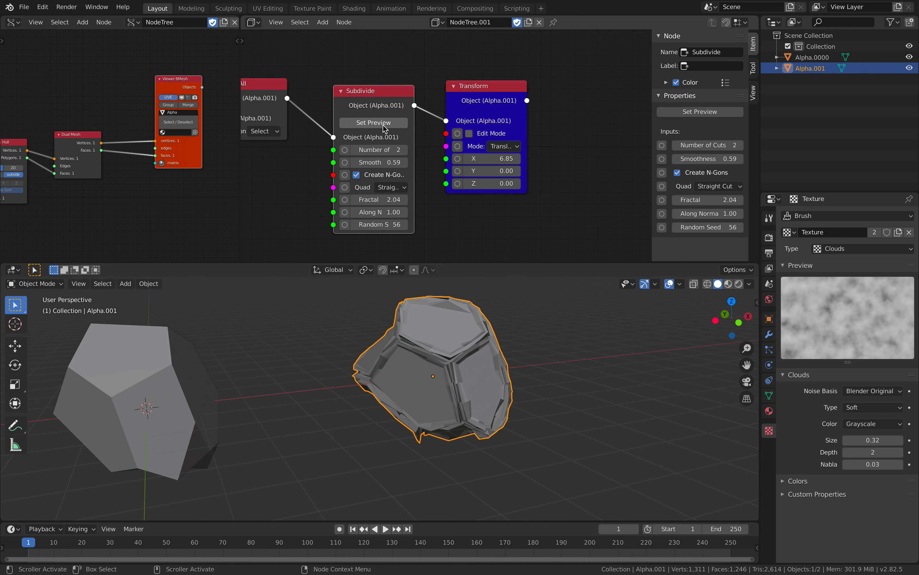
click(384, 126)
click(468, 102)
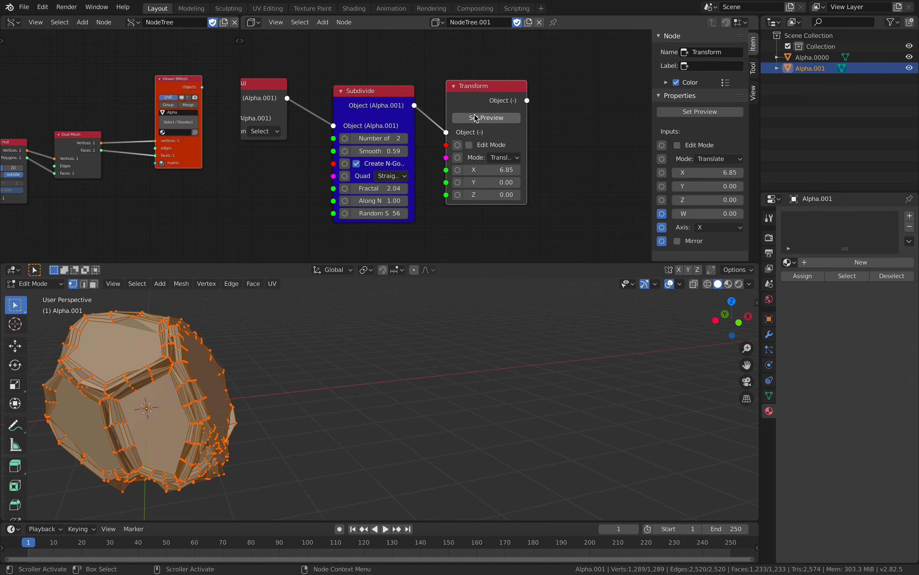
click(476, 118)
Set the Subdivide node's smoothness to 0.71, fractal to 1.56 and random seed to 92, and save the file.
mouse_move(449, 357)
middle_down()
mouse_move(448, 390)
mouse_move(450, 347)
mouse_move(449, 366)
middle_up()
drag(375, 191, 402, 213)
drag(376, 150, 366, 157)
middle_drag(395, 337, 403, 295)
middle_drag(244, 143, 458, 155)
key(ctrl+s)
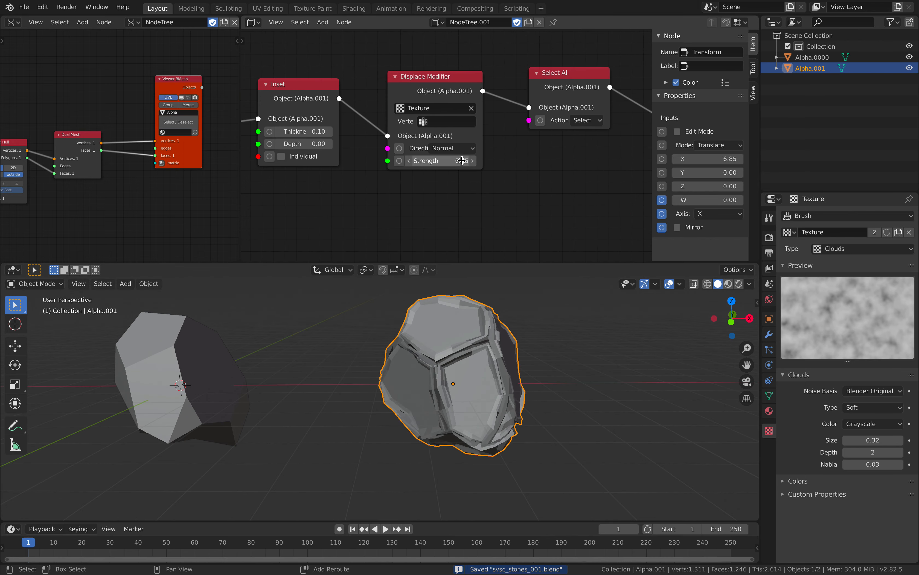
Set Inset thickness to 0.20, Displace Modifier strength to 0.48 and the Extrude Faces value to -0.29, and save the file.
middle_drag(376, 196, 446, 195)
mouse_move(372, 129)
mouse_down()
mouse_move(359, 129)
mouse_move(375, 132)
mouse_up()
middle_drag(392, 176, 533, 175)
drag(371, 104, 354, 107)
mouse_move(355, 170)
mouse_down()
mouse_move(334, 174)
mouse_move(346, 173)
mouse_up()
mouse_move(475, 300)
middle_down()
mouse_move(524, 325)
mouse_move(480, 311)
middle_up()
key(a)
key(a)
key(ctrl+s)
Set the Subdivide node's number of cuts to 1 and the Transform node's X translation to 6.02.
scroll(533, 191, down, 4)
middle_drag(533, 191, 392, 155)
middle_drag(627, 96, 381, 126)
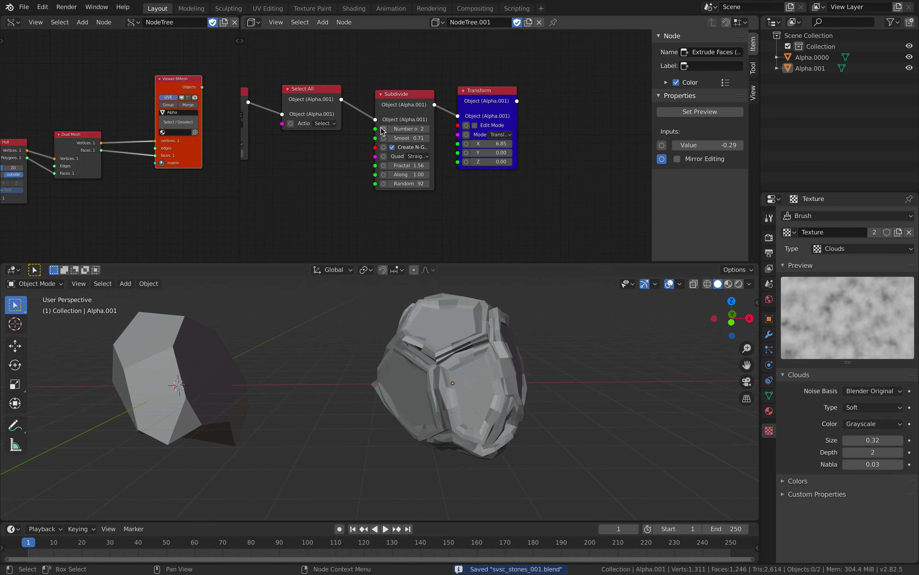
click(391, 91)
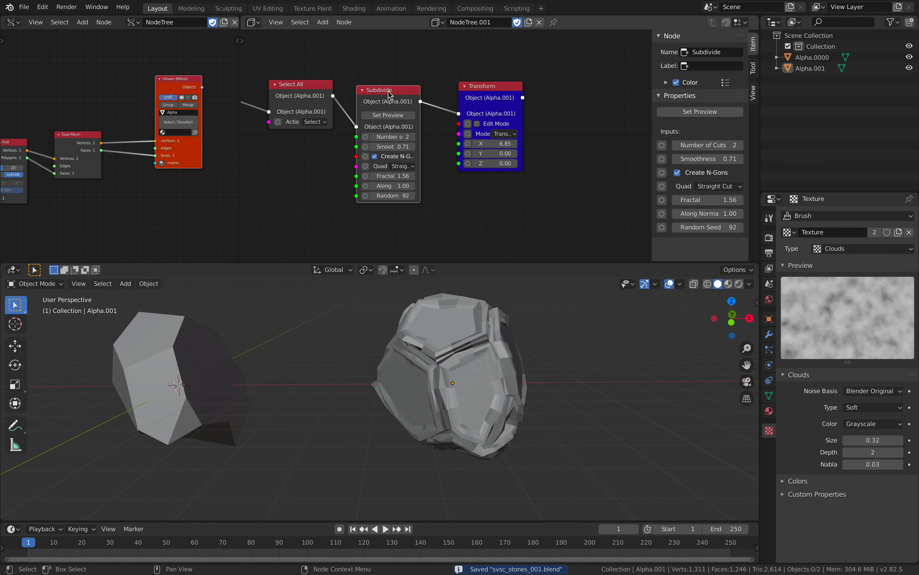
click(373, 138)
mouse_move(482, 304)
middle_down()
mouse_move(485, 312)
mouse_move(466, 309)
middle_up()
drag(492, 143, 475, 143)
Add a Voxel Remesh node after Transform, link the Transform output to it and preview the result.
middle_drag(522, 99, 468, 103)
key(ctrl+f)
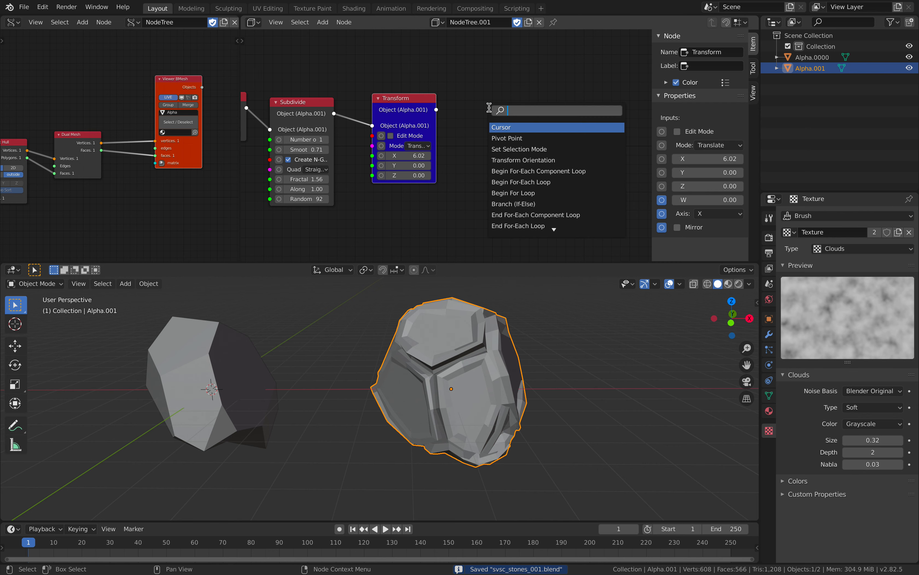
text(vox)
key(Return)
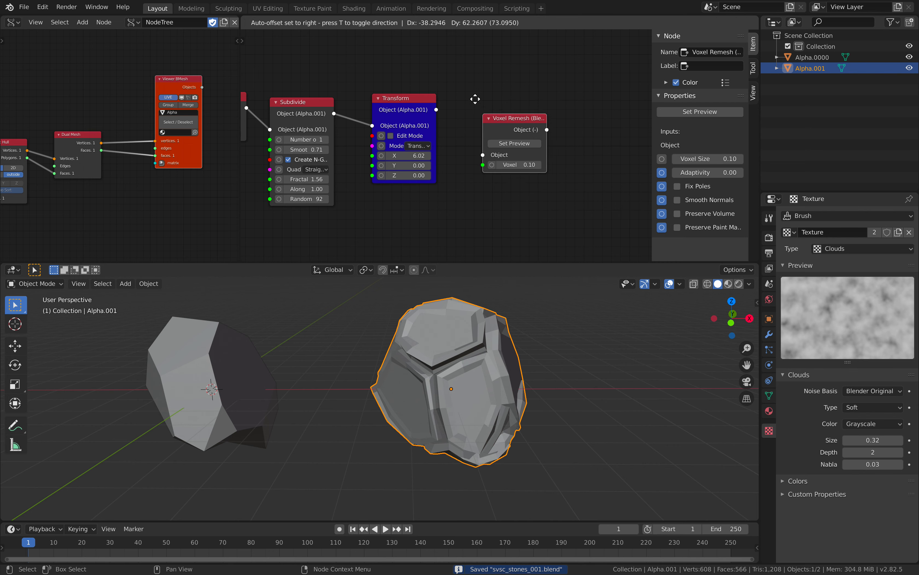
click(459, 76)
drag(437, 110, 485, 98)
click(503, 117)
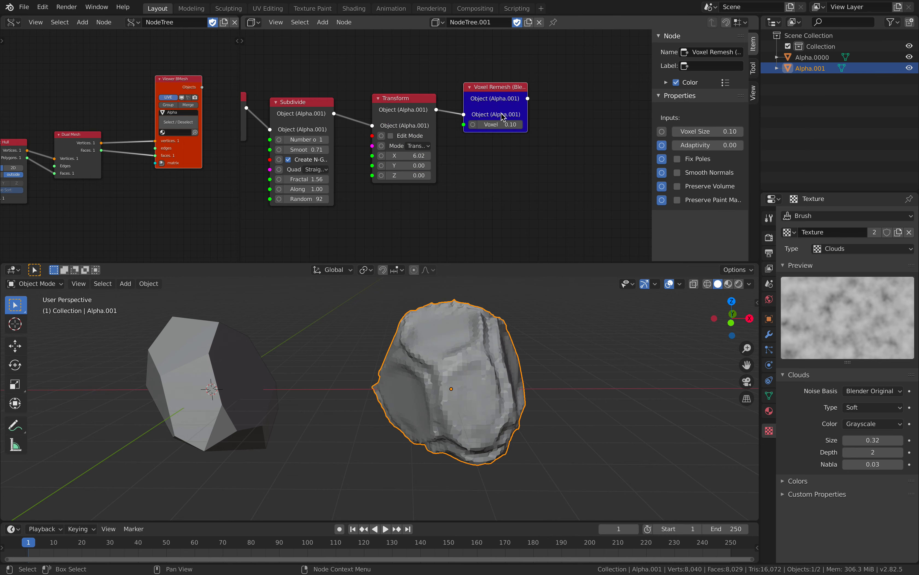
Set the Voxel Remesh node's voxel size to 0.09 and save the file.
middle_drag(490, 384, 490, 380)
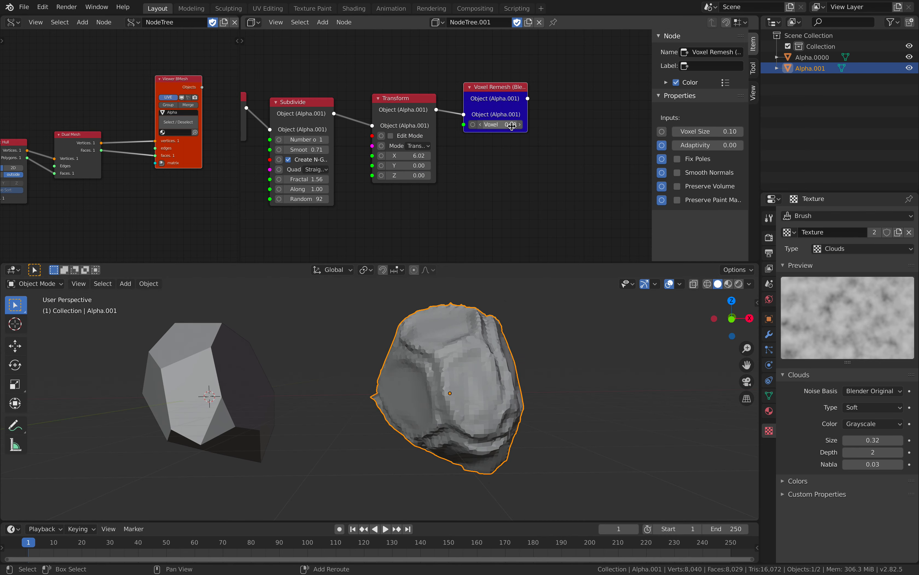
drag(512, 126, 508, 125)
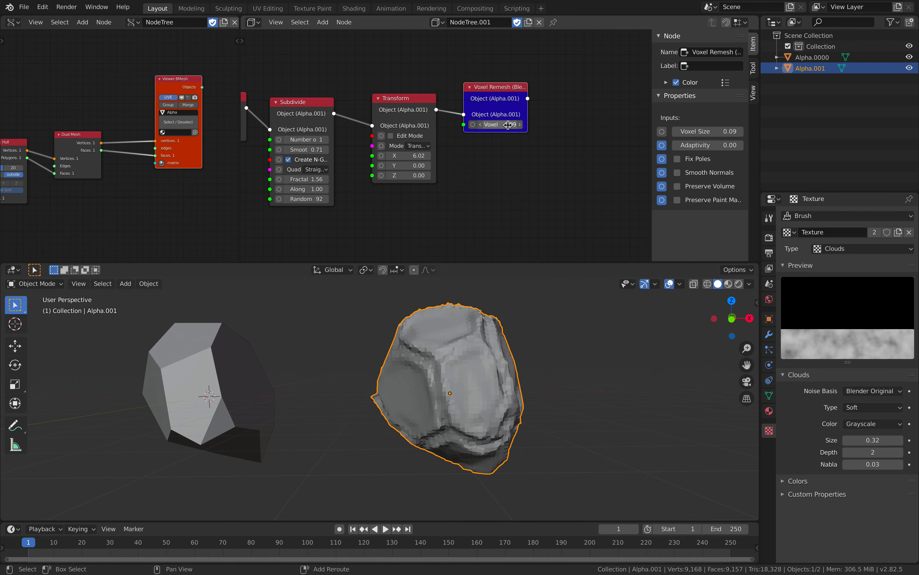
middle_drag(528, 428, 546, 381)
key(ctrl+s)
scroll(468, 209, down, 2)
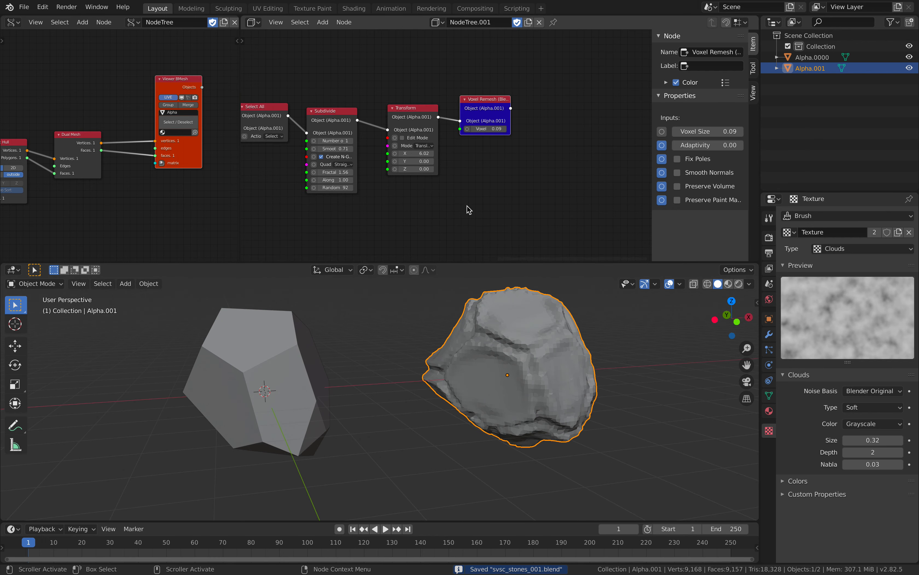
Set the seed of the Sverchok Randomize Input Vectors node to 140 to vary the base stone.
scroll(544, 170, left, 8)
scroll(189, 168, left, 8)
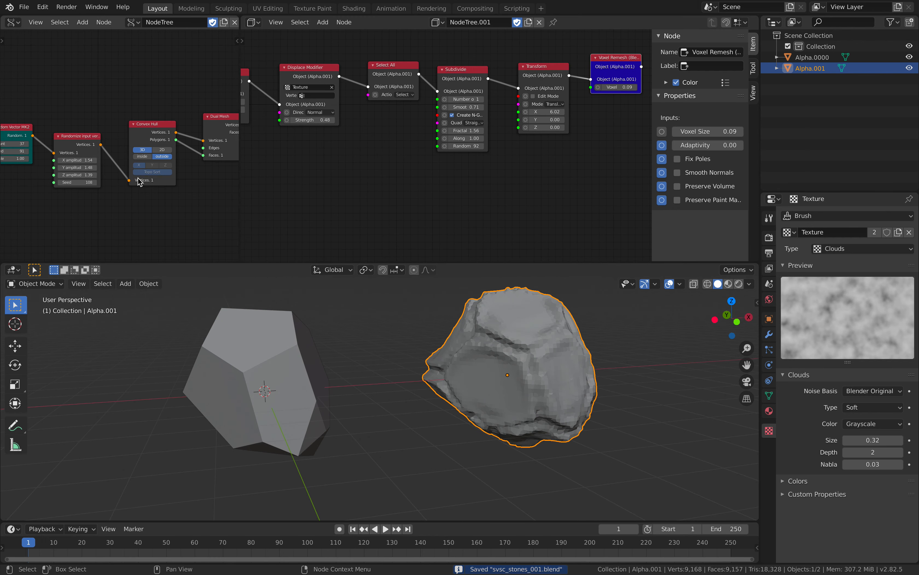
scroll(139, 181, up, 2)
drag(123, 189, 151, 189)
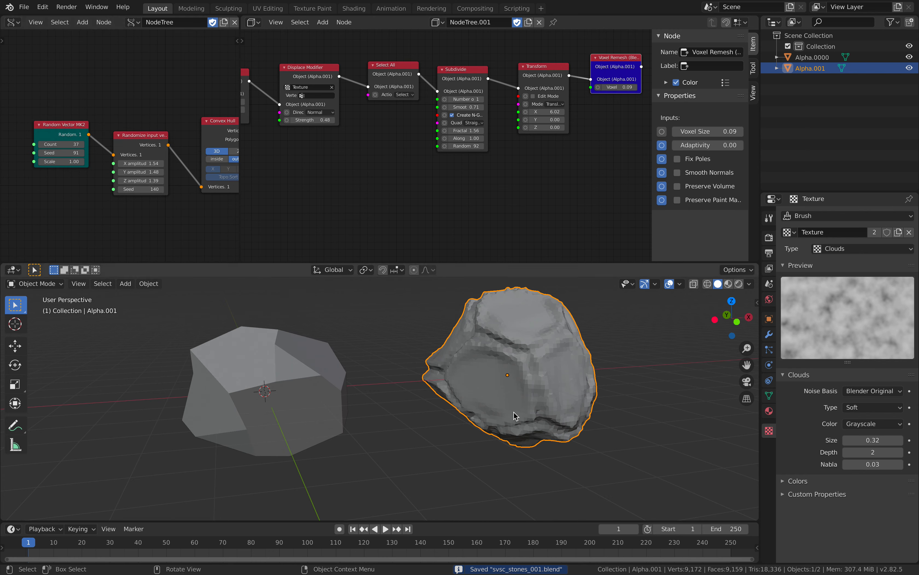
Add a Scene Info node below the Sorcar node chain and play the timeline to refresh the refined stone.
middle_drag(420, 210, 435, 199)
key(shift+a)
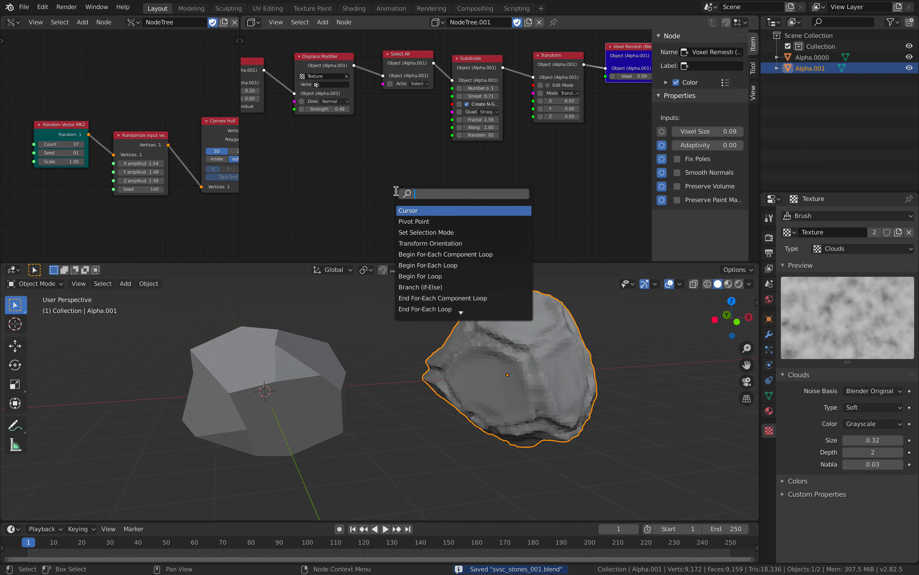
text(scen)
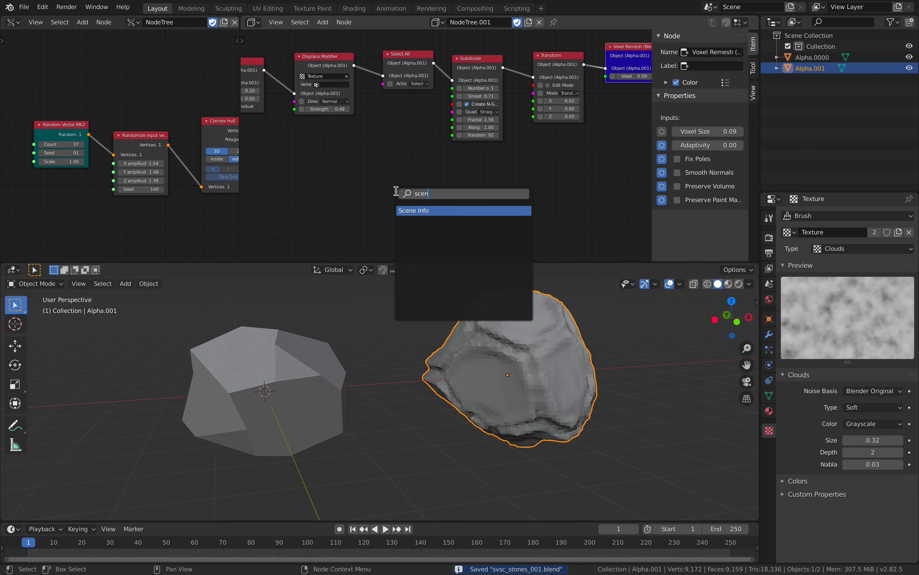
key(Return)
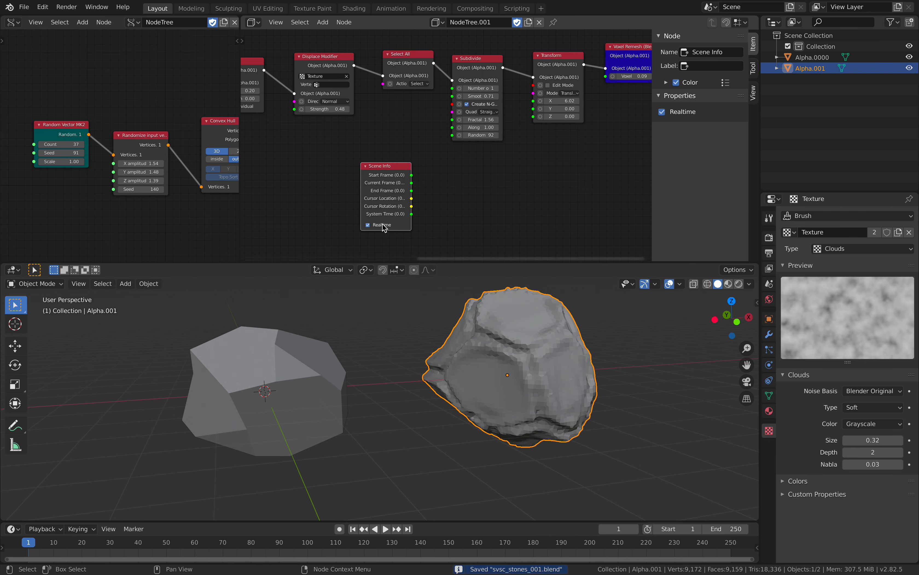
key(space)
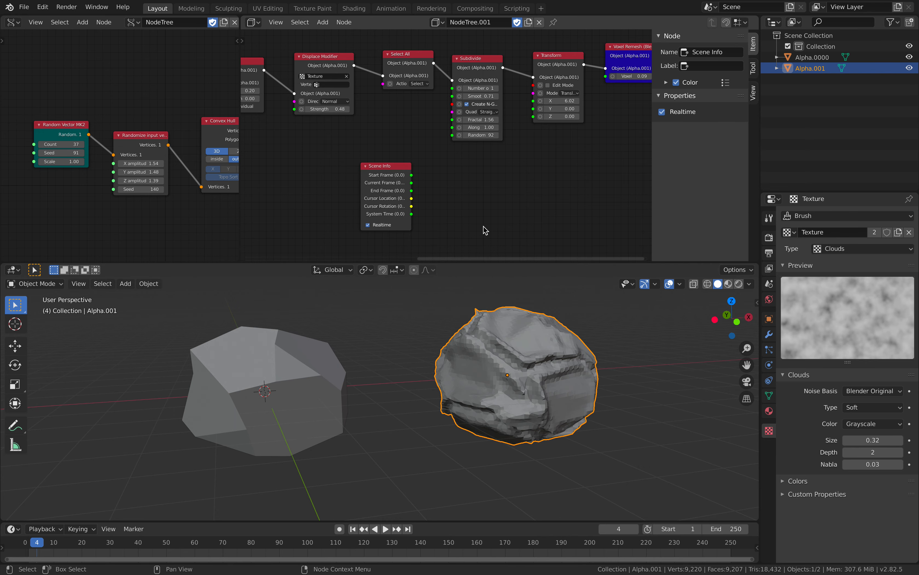
middle_drag(502, 388, 418, 323)
Add a Frame Info node to the Sverchok tree and link its Current Frame output to the Random Vector node's Seed.
scroll(73, 175, left, 4)
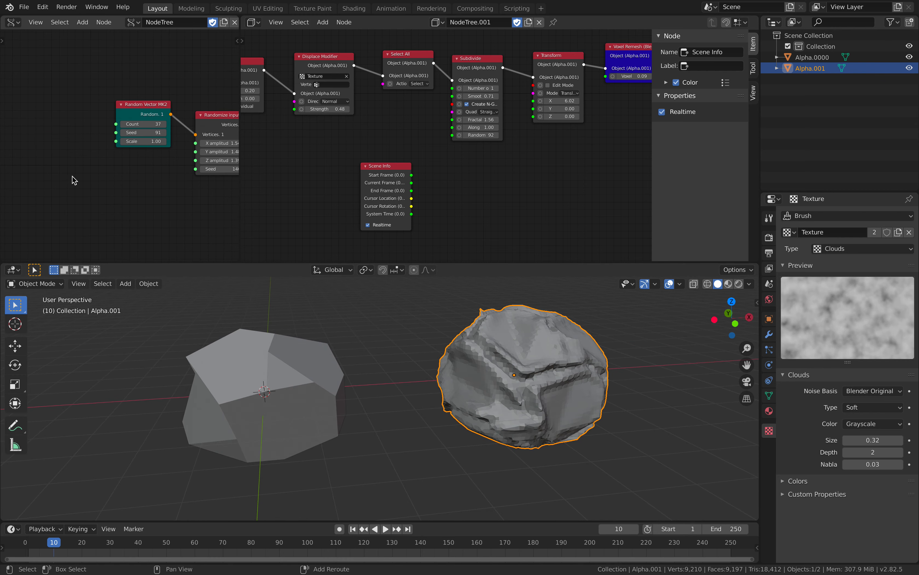
key(shift+a)
click(73, 177)
text(fra)
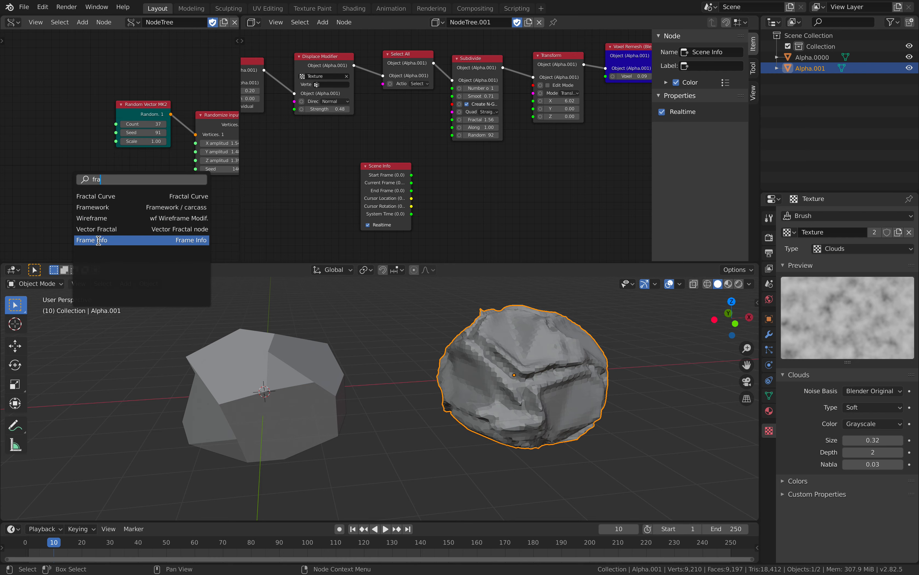
click(96, 240)
click(43, 164)
drag(116, 134, 115, 132)
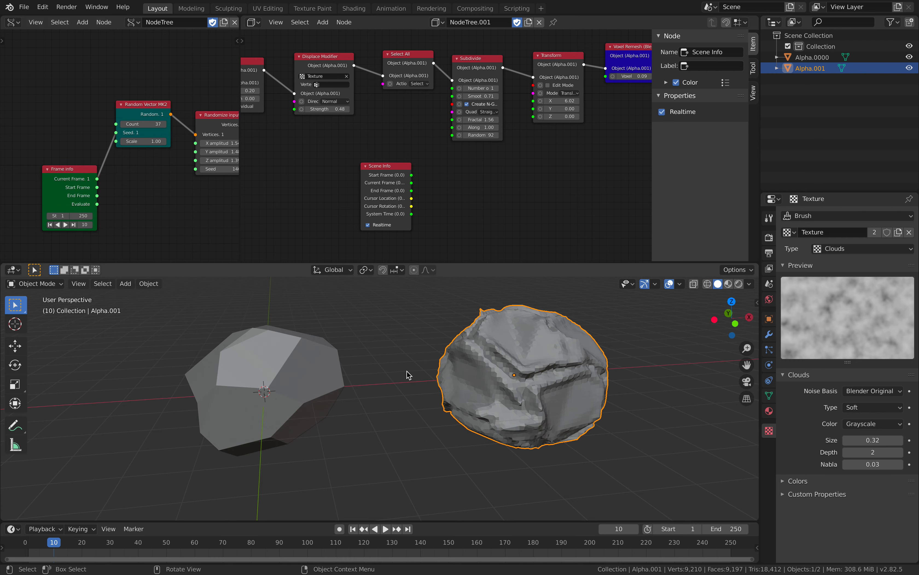
middle_drag(334, 365, 547, 387)
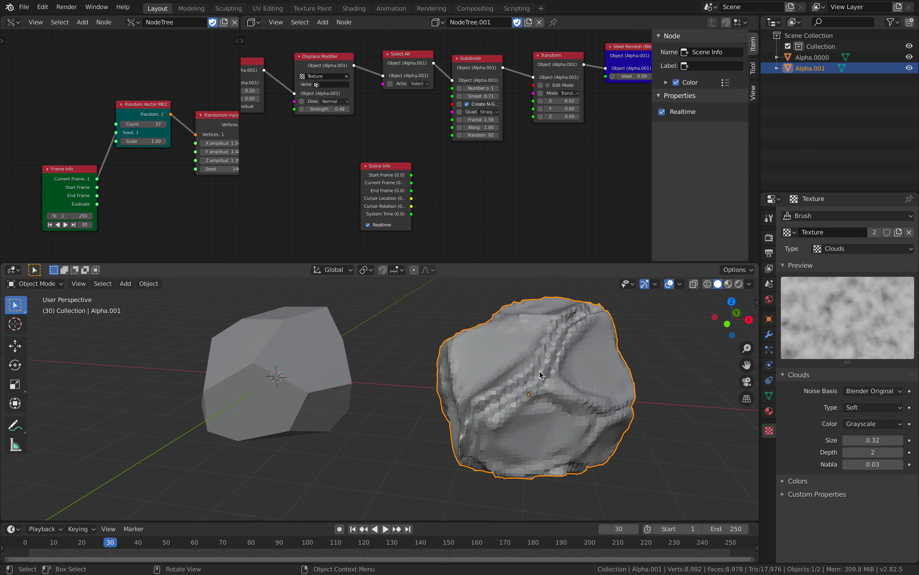
Set the Subdivide node's fractal value to 3.36 and check the stone's surface.
middle_drag(507, 197, 458, 224)
scroll(446, 203, up, 1)
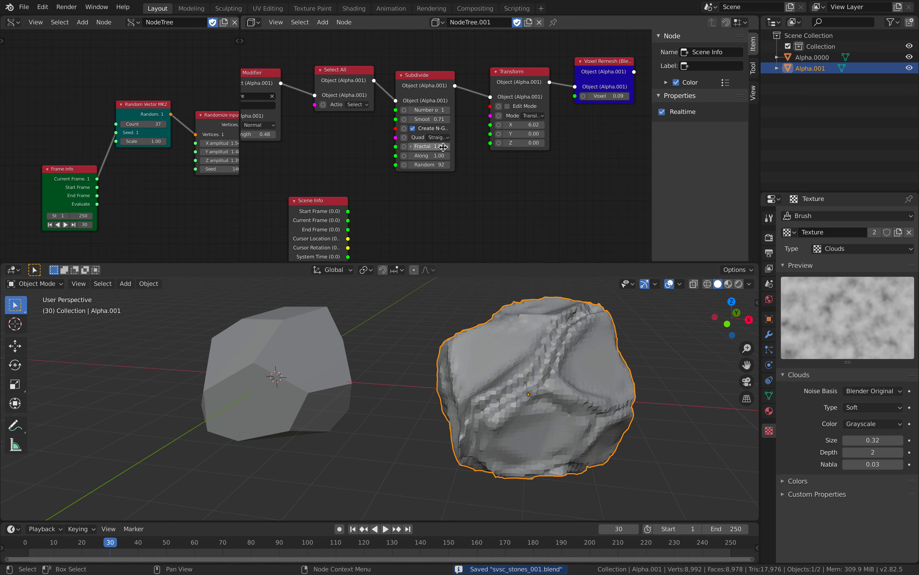
key(BackSpace)
drag(388, 143, 482, 173)
middle_drag(572, 370, 561, 368)
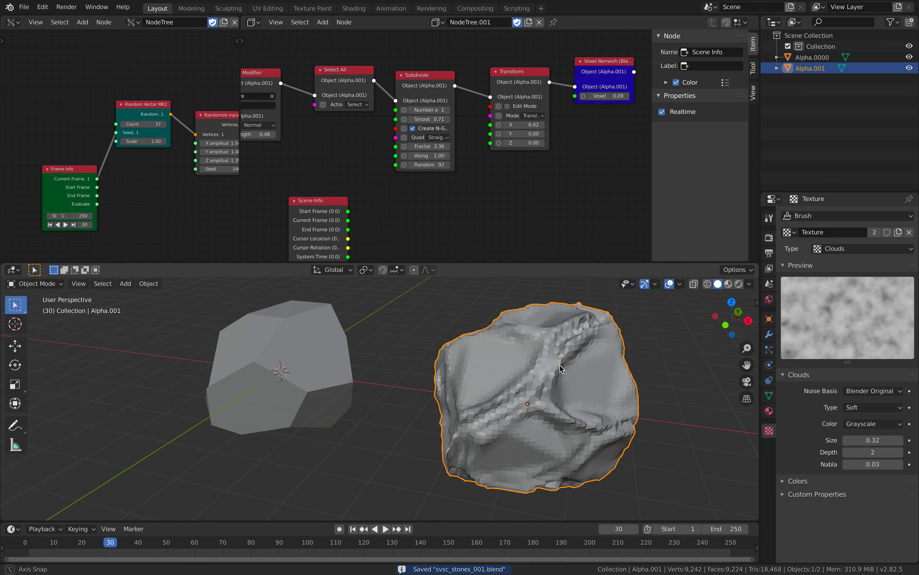
Duplicate the Displace Modifier node, place the copy after Voxel Remesh and link the Voxel Remesh output to it.
middle_drag(623, 115, 479, 138)
middle_drag(340, 86, 569, 79)
click(374, 92)
scroll(460, 86, down, 3)
middle_drag(460, 85, 329, 106)
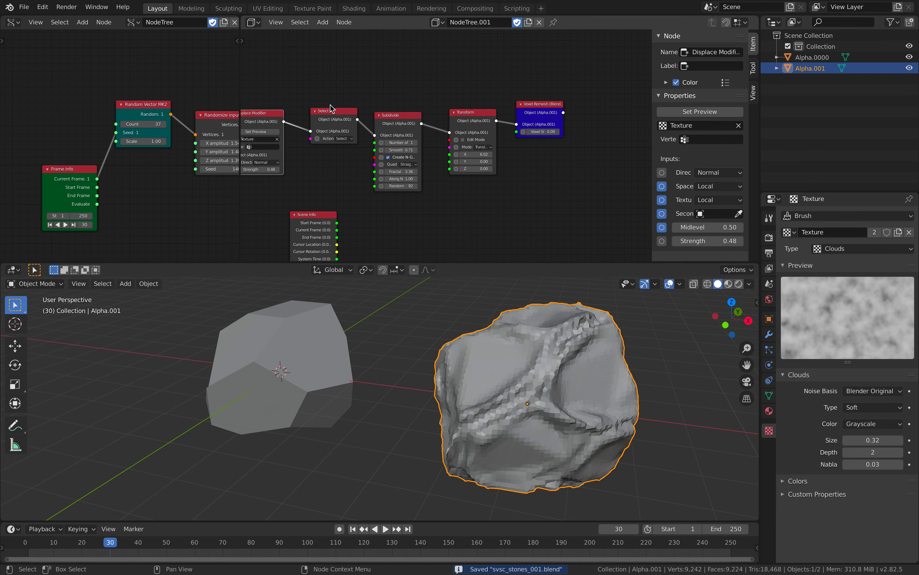
key(shift+d)
click(245, 69)
middle_drag(471, 100, 333, 94)
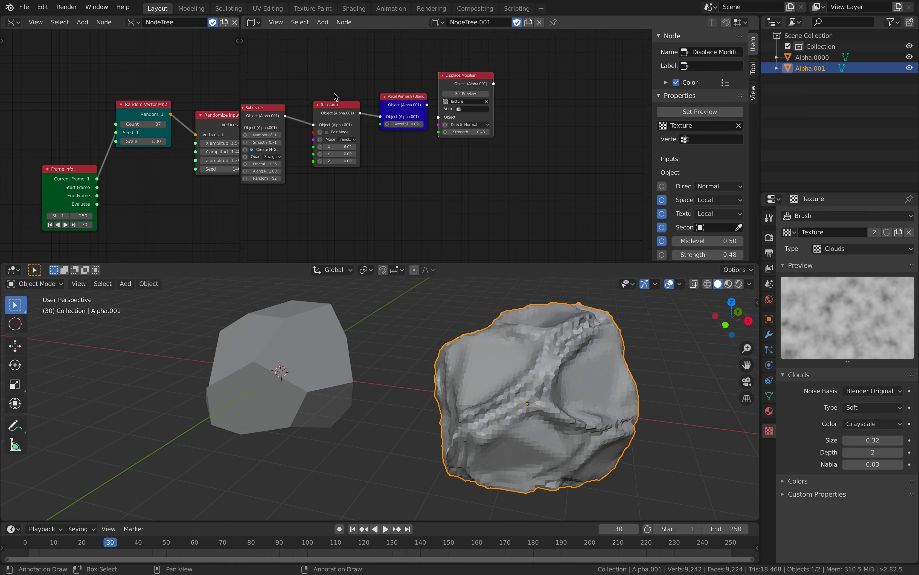
scroll(335, 95, up, 5)
drag(418, 85, 435, 103)
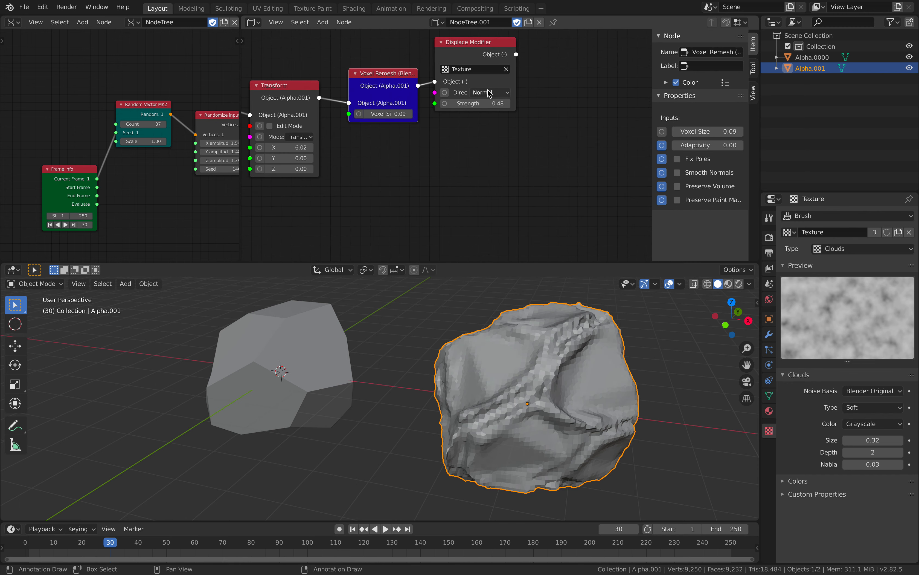
Set the duplicated Displace Modifier's strength to 0.20, preview its result and save the file.
drag(480, 103, 449, 114)
click(479, 54)
click(479, 69)
key(a)
key(a)
middle_drag(577, 418, 511, 398)
key(ctrl+s)
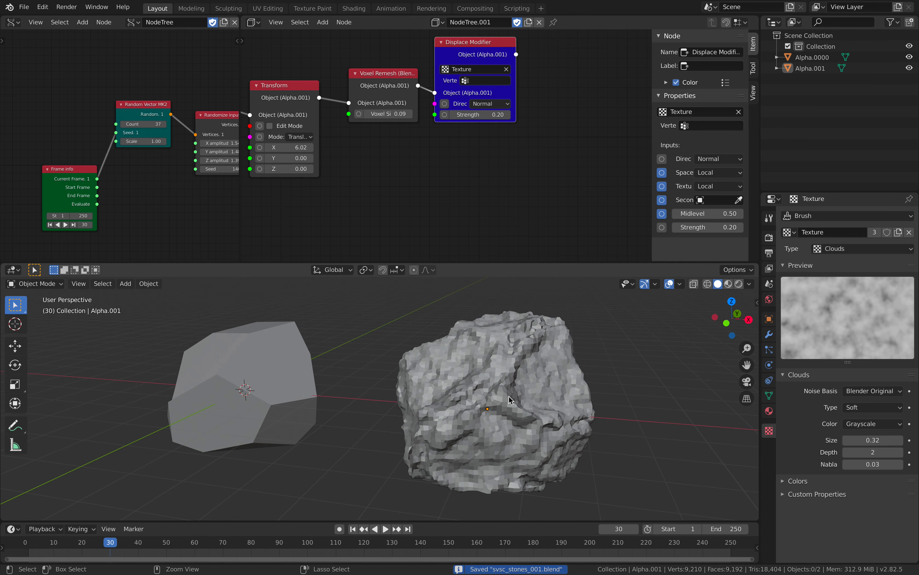
Add a Material node after the last Displace Modifier and link the displaced object to it.
middle_drag(571, 121, 536, 140)
key(shift+a)
click(535, 132)
text(magteria)
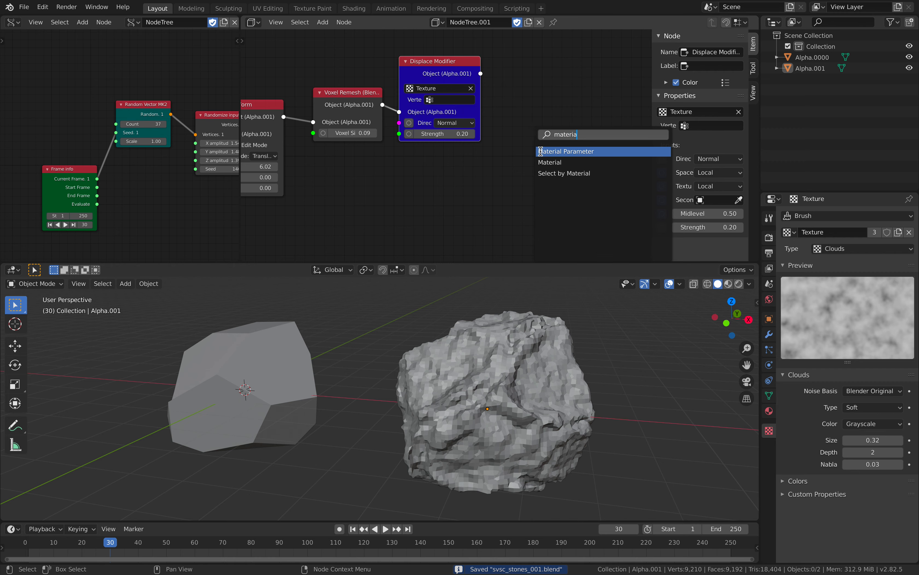
click(549, 162)
drag(481, 73, 526, 115)
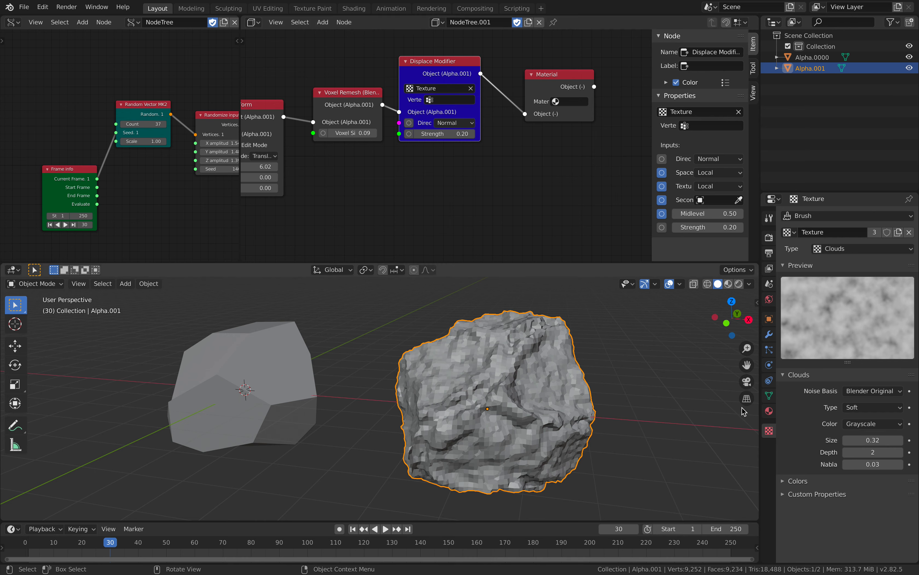
Create a new material on the refined stone and choose Material.001 in the Material node.
click(769, 410)
click(840, 263)
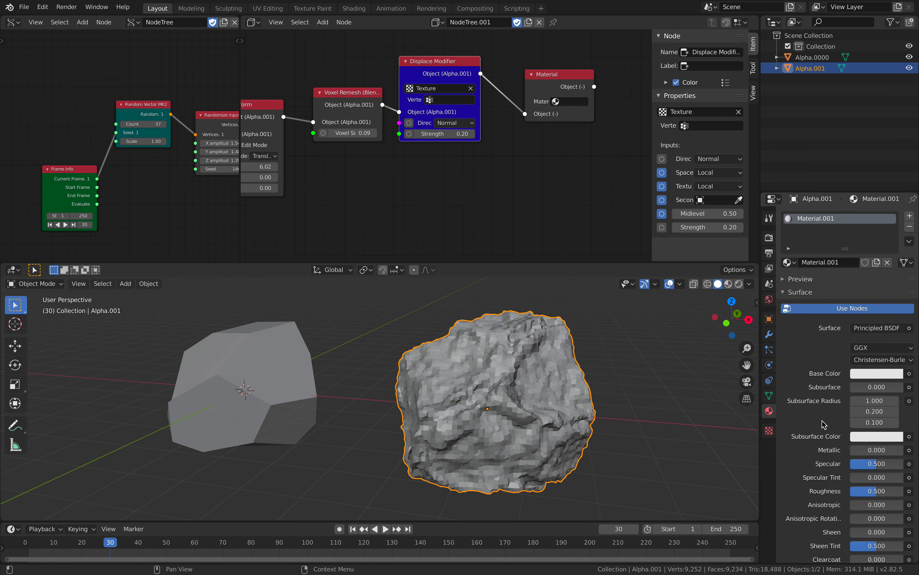
click(570, 101)
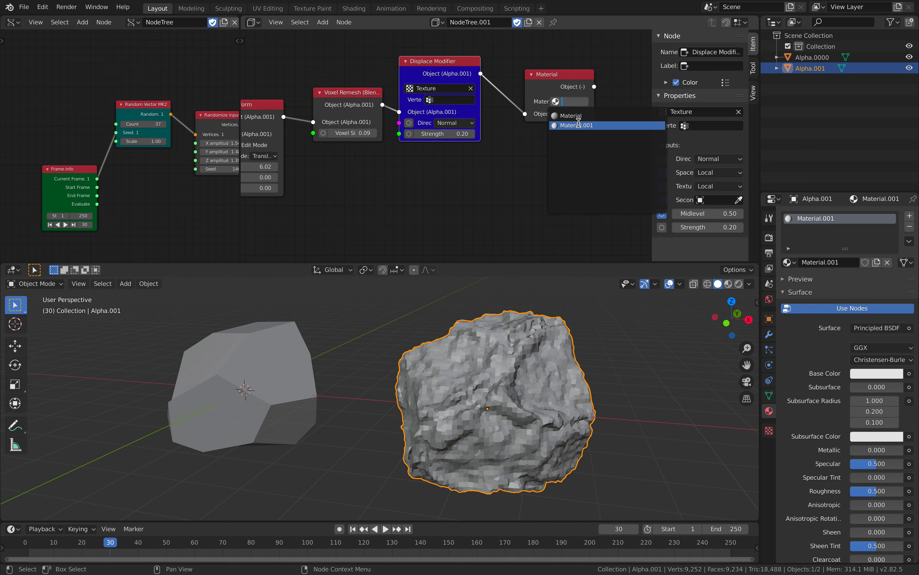
click(578, 124)
Create another material on the refined stone, choose Material.002 in the Material node and preview that node.
click(817, 262)
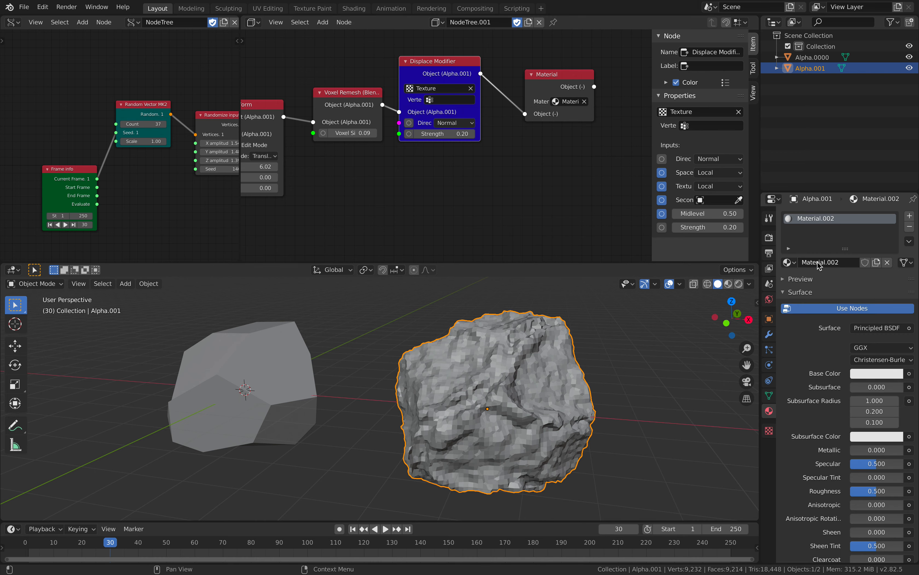
click(575, 109)
click(576, 111)
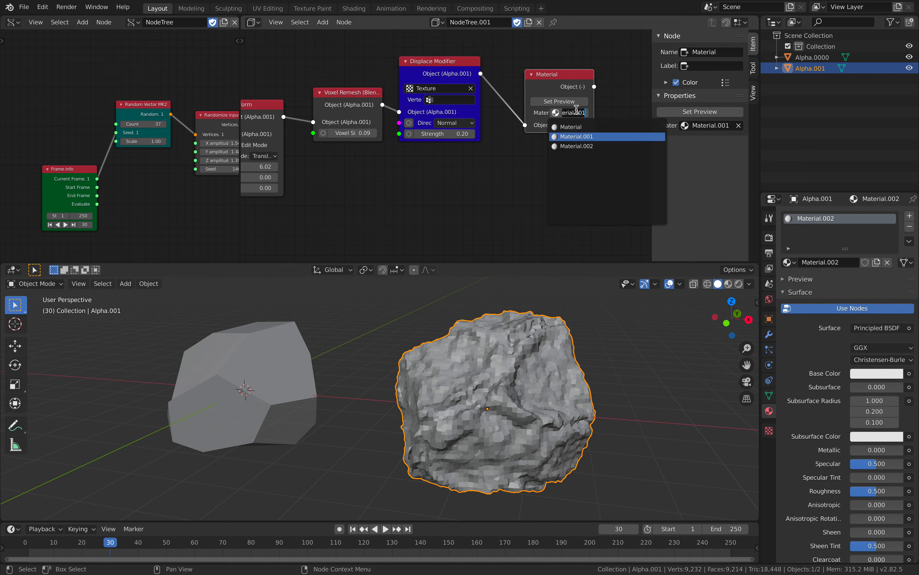
click(579, 146)
click(577, 101)
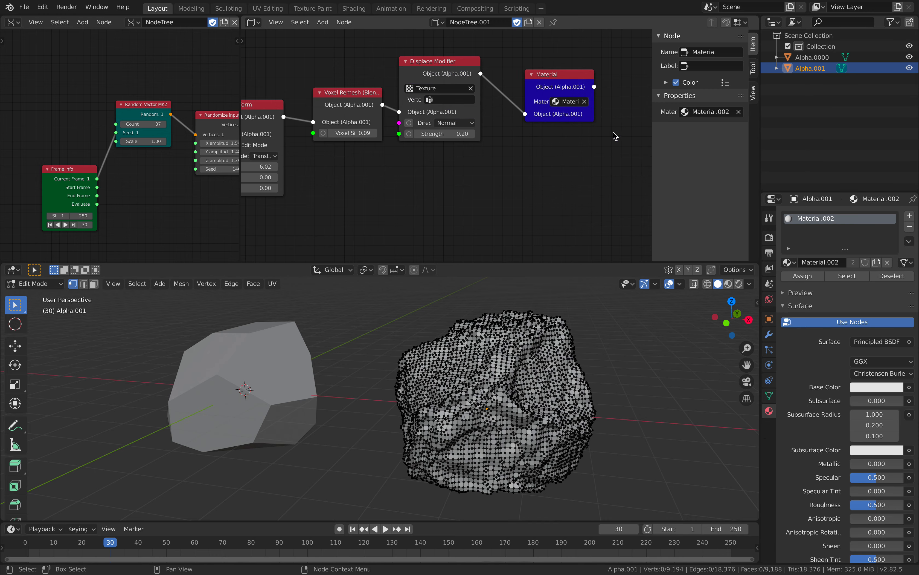
middle_drag(574, 168, 480, 174)
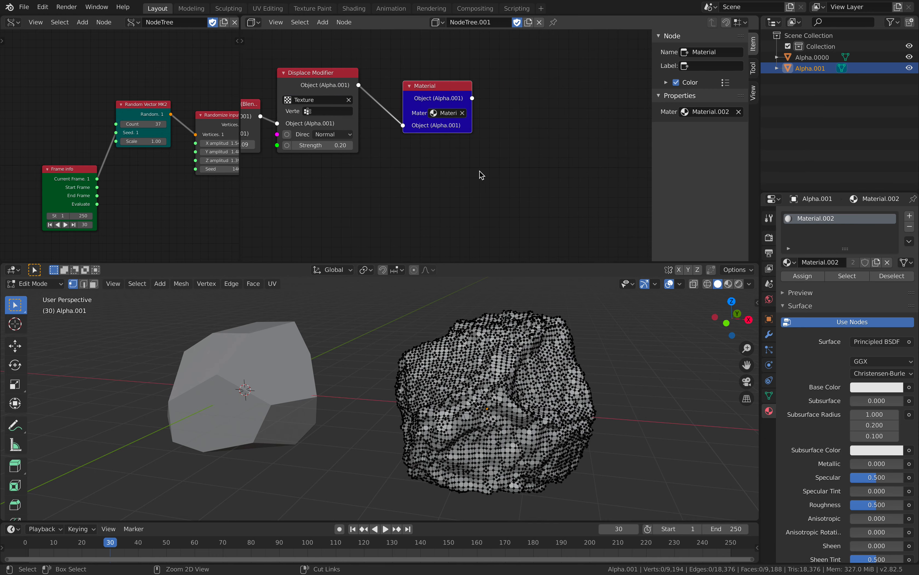
Save the file, add a Shading node after the Material node and link the Material node's object output to it.
key(ctrl+s)
key(shift+a)
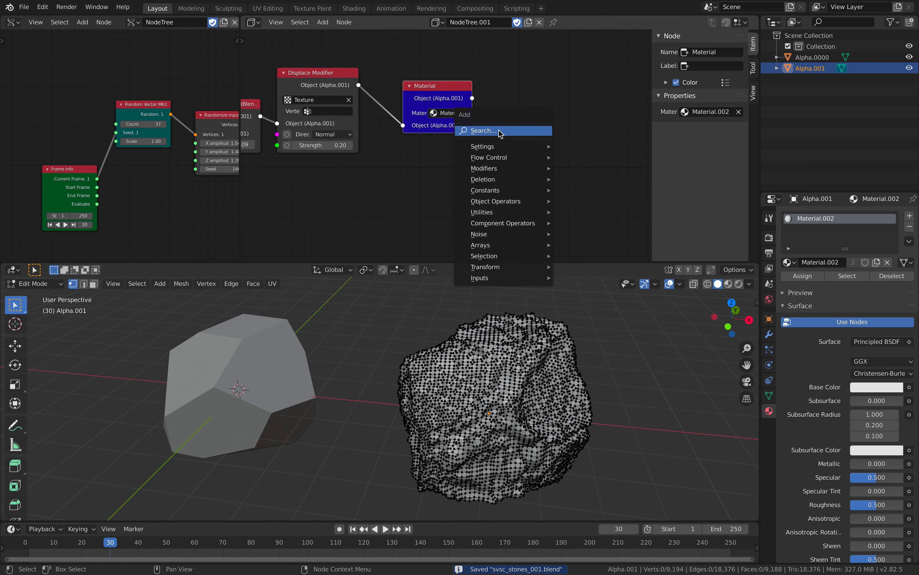
click(499, 132)
text(sha)
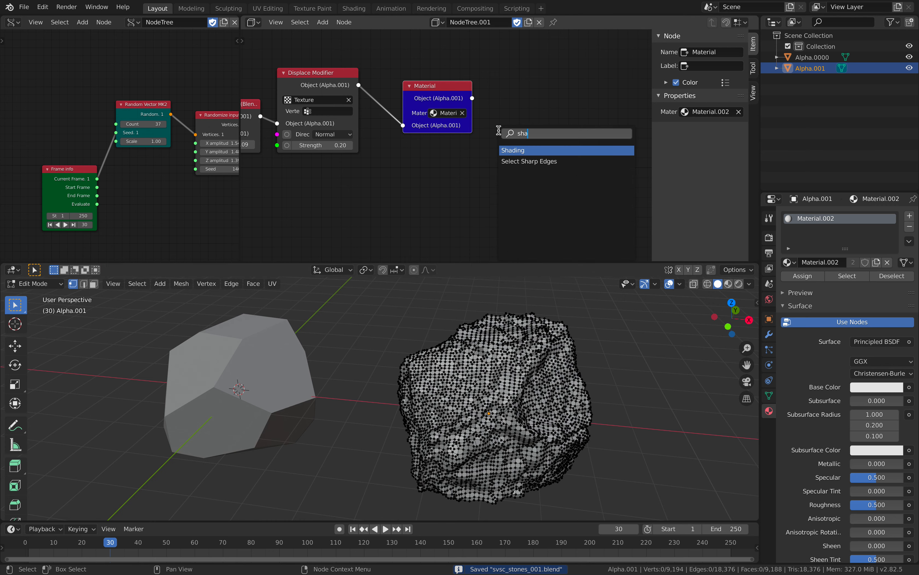
click(520, 151)
click(517, 82)
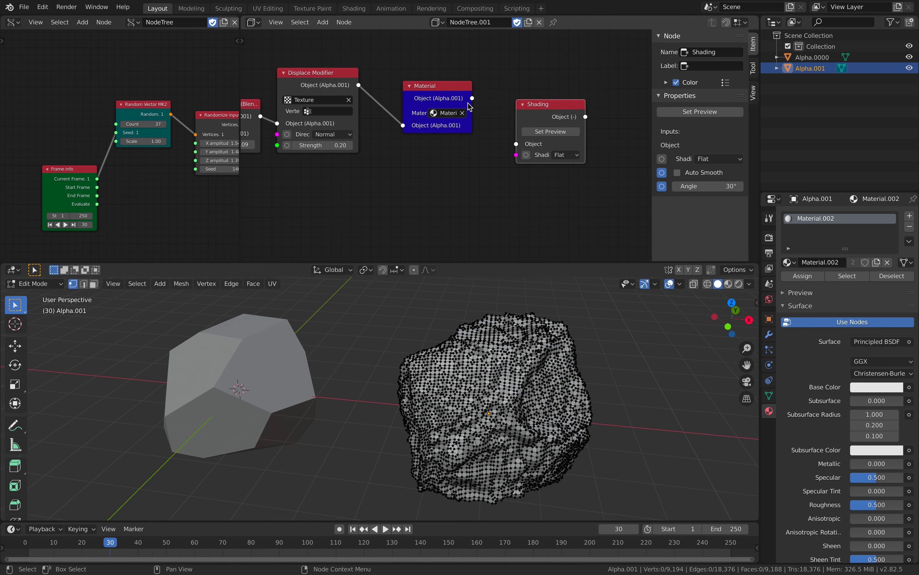
drag(472, 98, 532, 143)
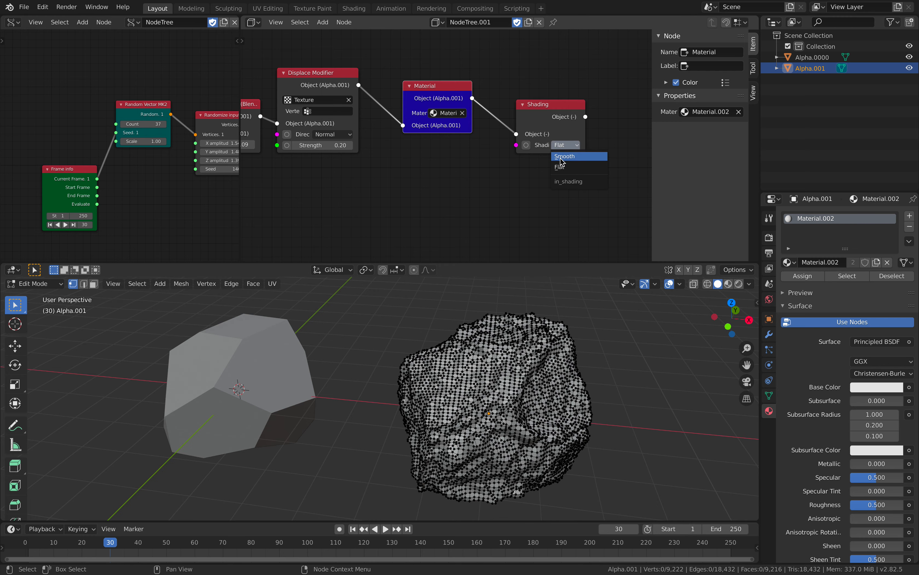
Set the Shading node to Smooth and preview its result.
click(562, 156)
click(563, 130)
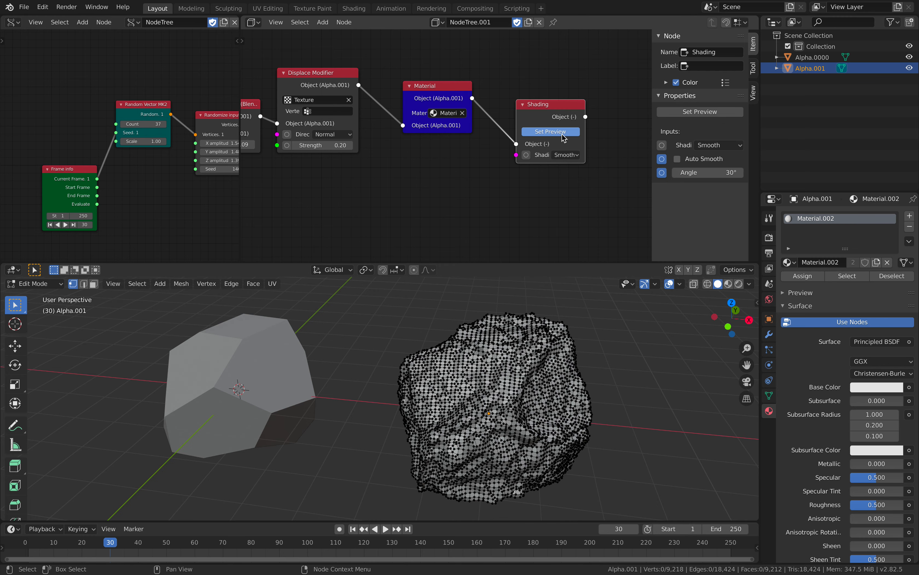
click(563, 132)
Turn on Cavity and turn off Shadow in the viewport shading options, and deselect the stones.
click(750, 284)
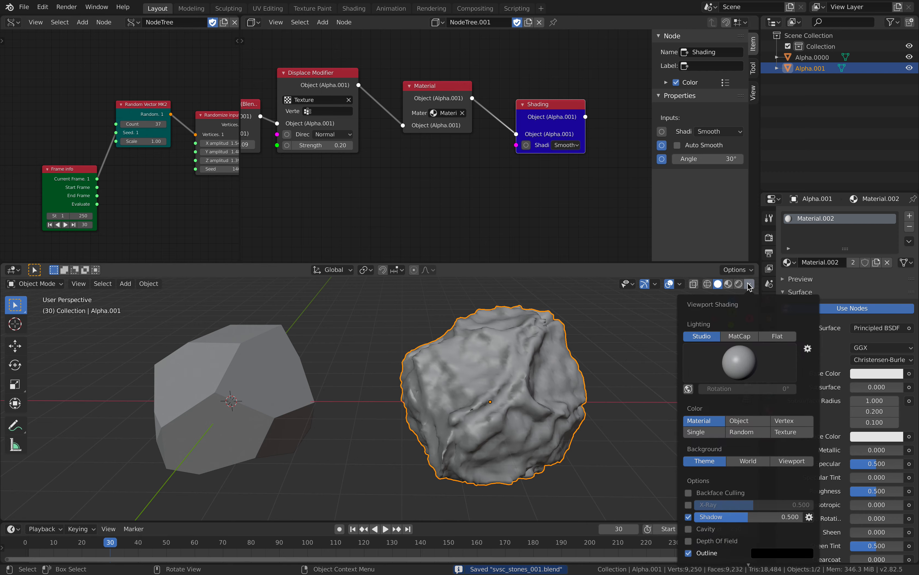
click(688, 528)
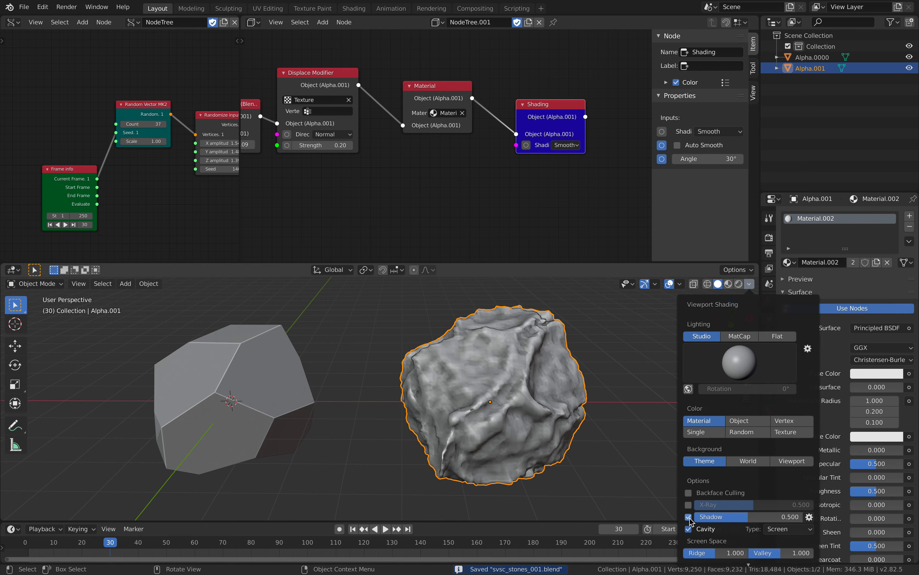
click(688, 517)
key(a)
key(alt+a)
mouse_move(581, 449)
middle_down()
mouse_move(603, 418)
mouse_move(580, 429)
middle_up()
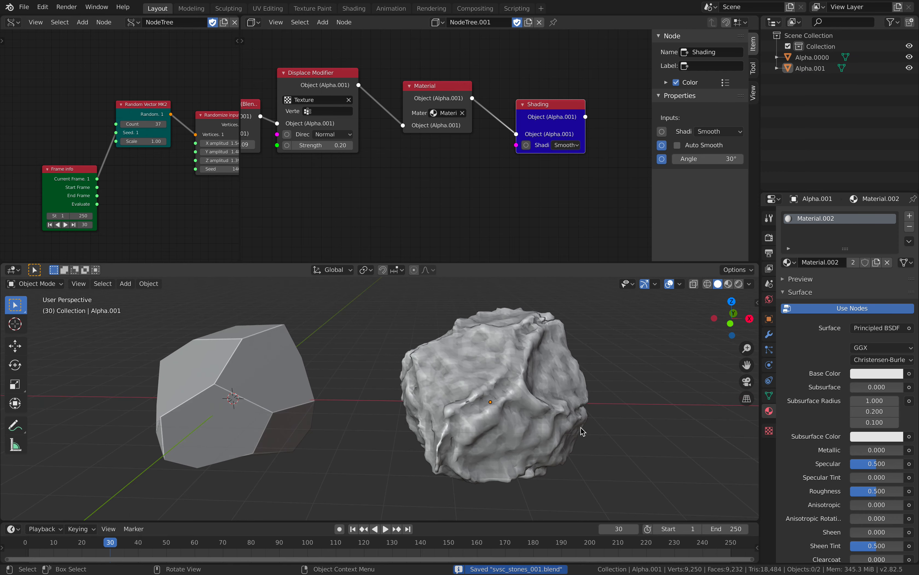
Advance frame by frame to frame 50 to examine the stone variations from several sides, and save the file.
key(Right)
key(Right)
key(Right)
key(Right)
key(Right)
key(Right)
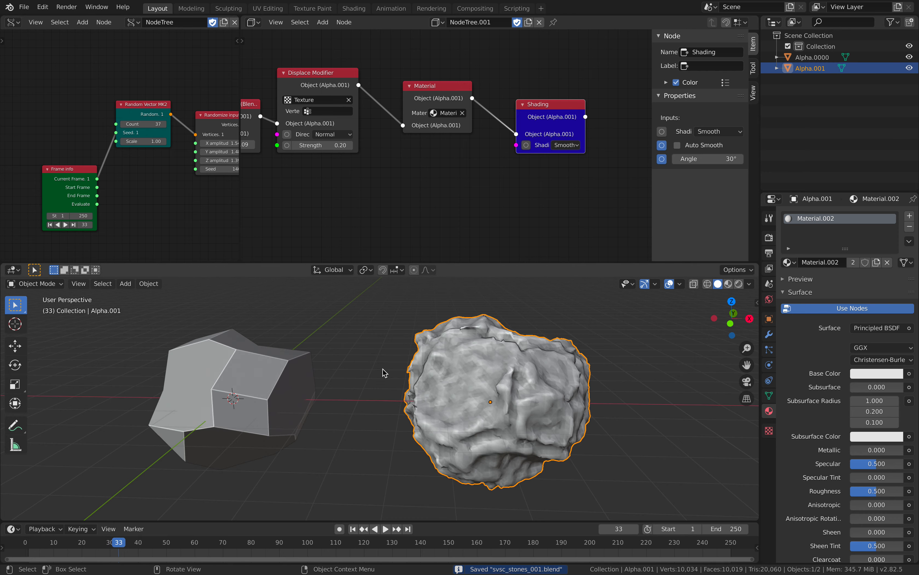
key(Right)
key(Right)
key(Right)
key(Right)
middle_drag(446, 383, 168, 409)
key(Right)
key(Right)
key(Right)
key(Right)
key(Right)
key(Right)
key(Right)
middle_drag(231, 411, 486, 397)
key(Right)
key(Right)
key(Right)
key(ctrl+s)
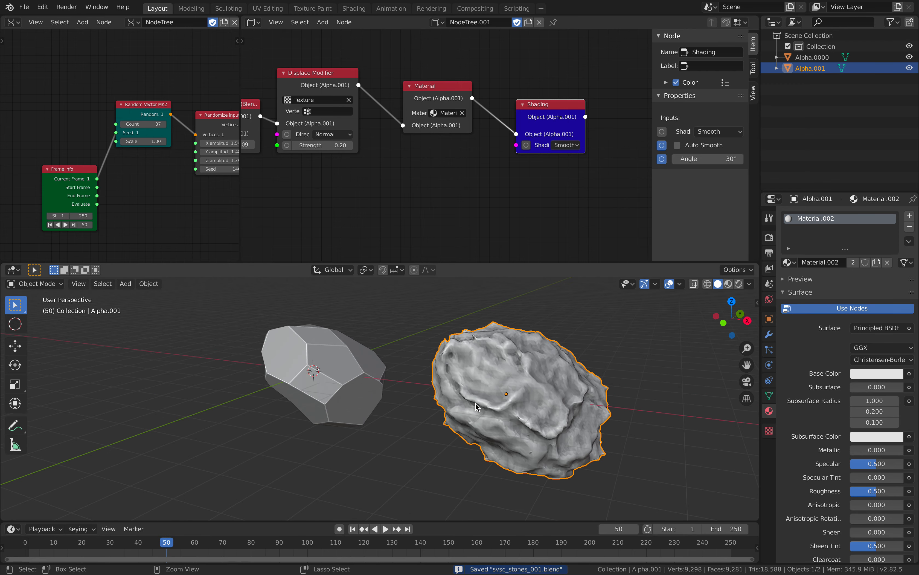
Assign a Voronoi Texture to the Base Color of Material.002.
click(910, 374)
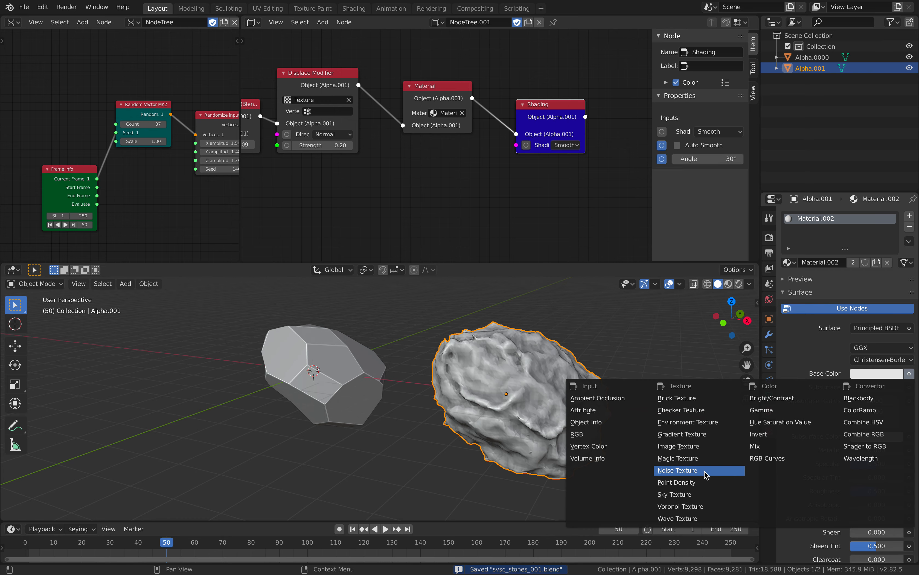
click(700, 507)
middle_drag(664, 432, 653, 394)
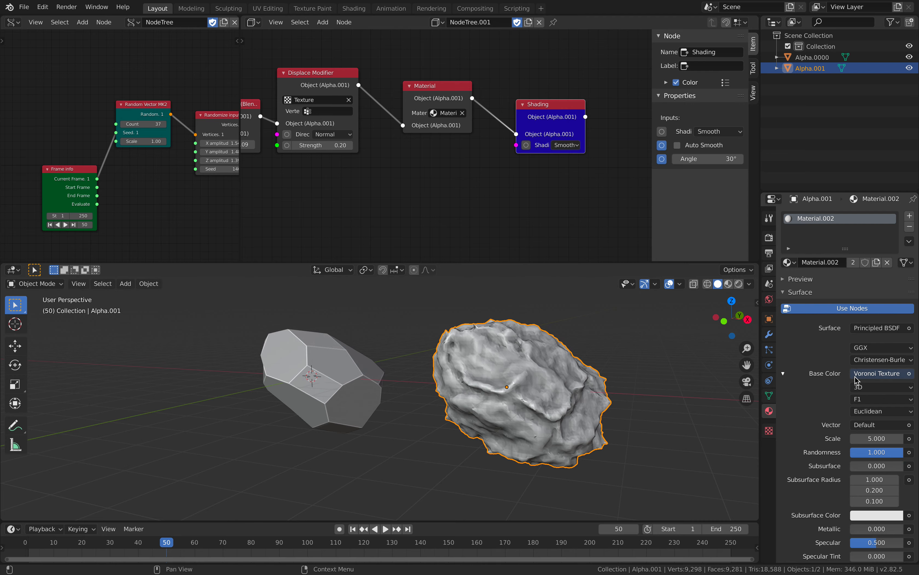
Examine the Voronoi colouring on the refined stone in Material Preview and Rendered shading.
click(728, 284)
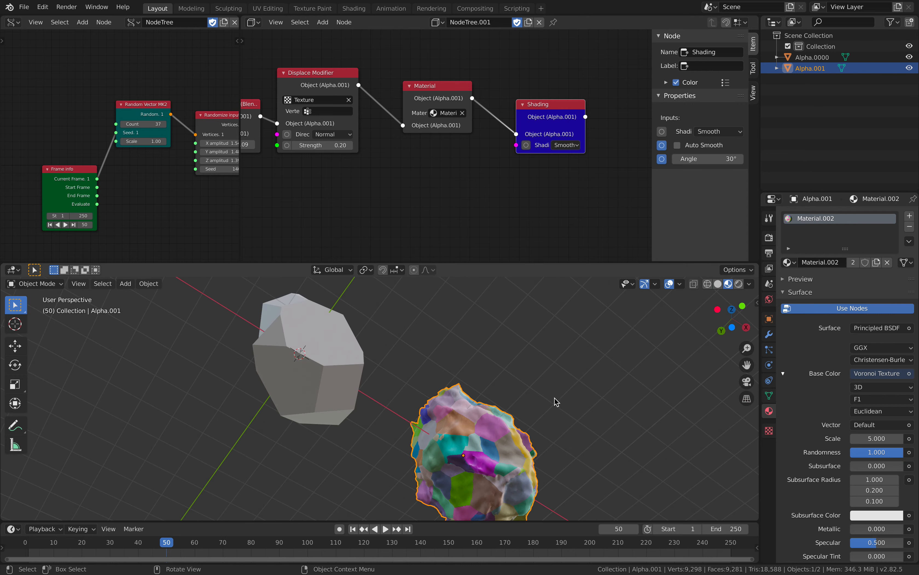
middle_drag(555, 401, 727, 305)
click(739, 284)
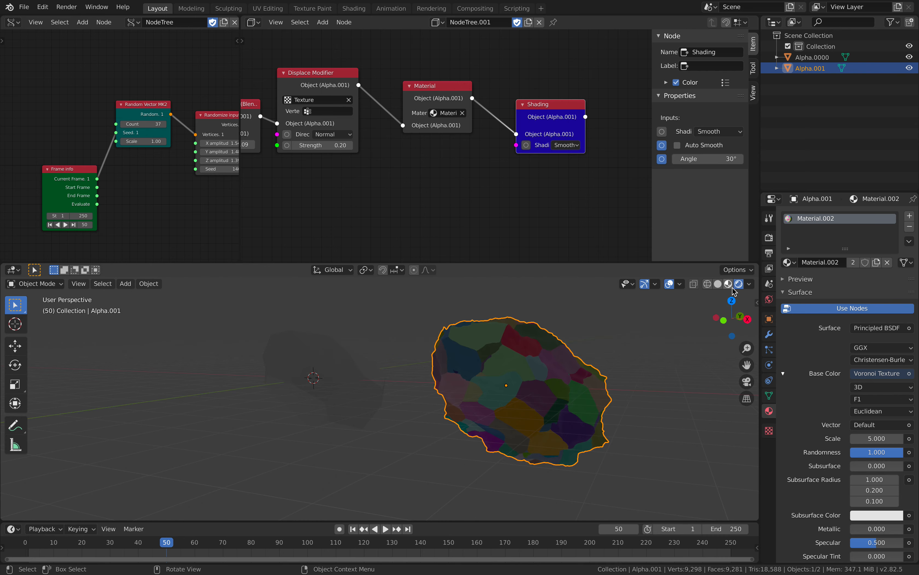
click(729, 284)
mouse_move(554, 355)
middle_down()
mouse_move(551, 393)
mouse_move(524, 387)
middle_up()
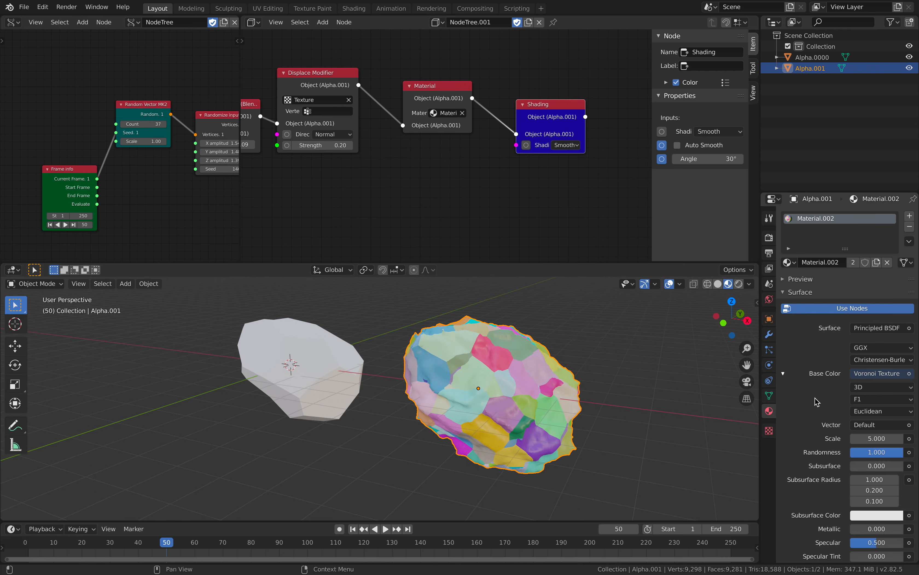
middle_drag(458, 377, 455, 385)
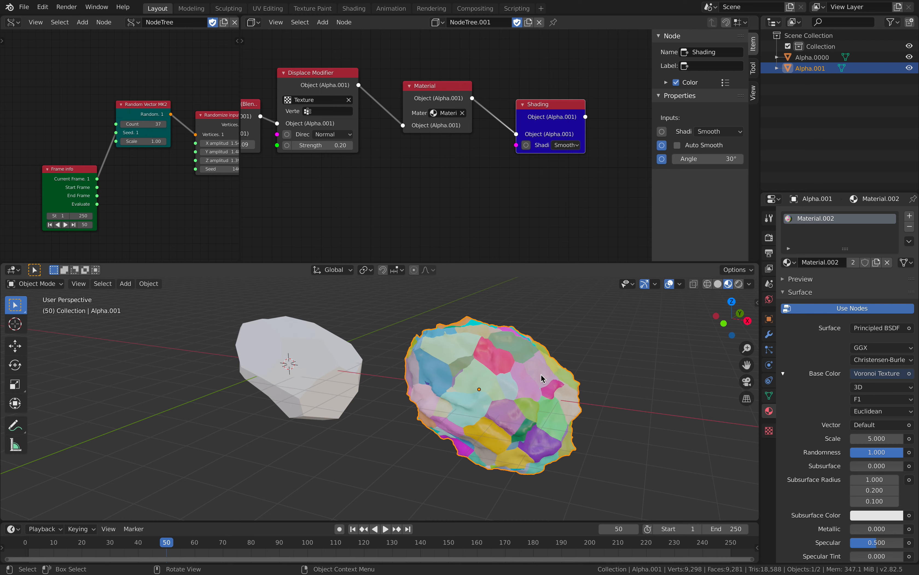
Return the viewport to Solid shading, light it with the light brown MatCap and deselect the stone.
click(718, 285)
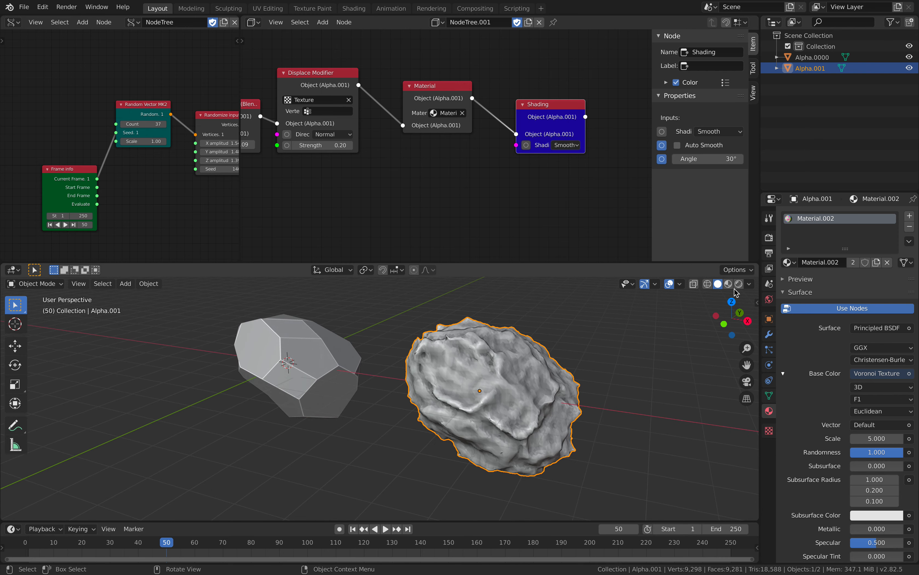
click(748, 285)
click(738, 337)
click(739, 362)
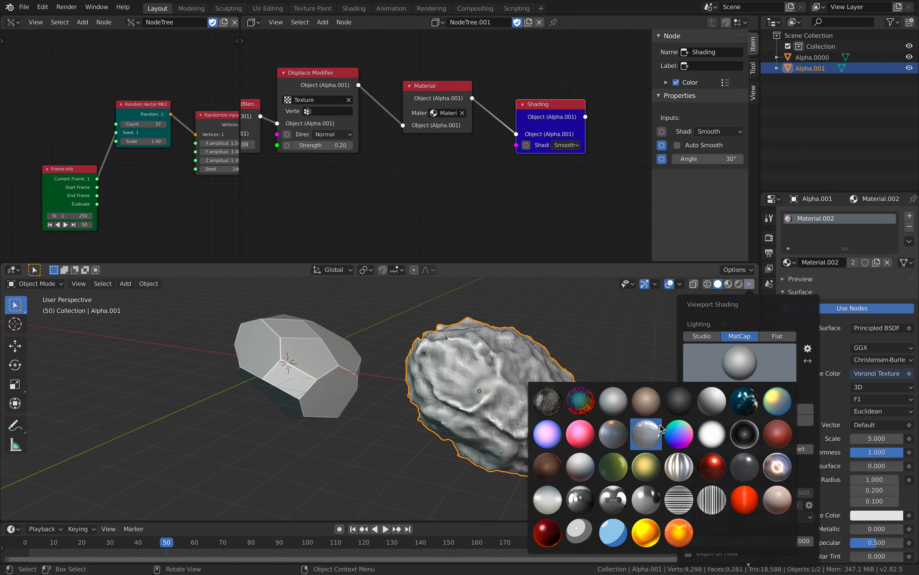
click(640, 399)
click(603, 353)
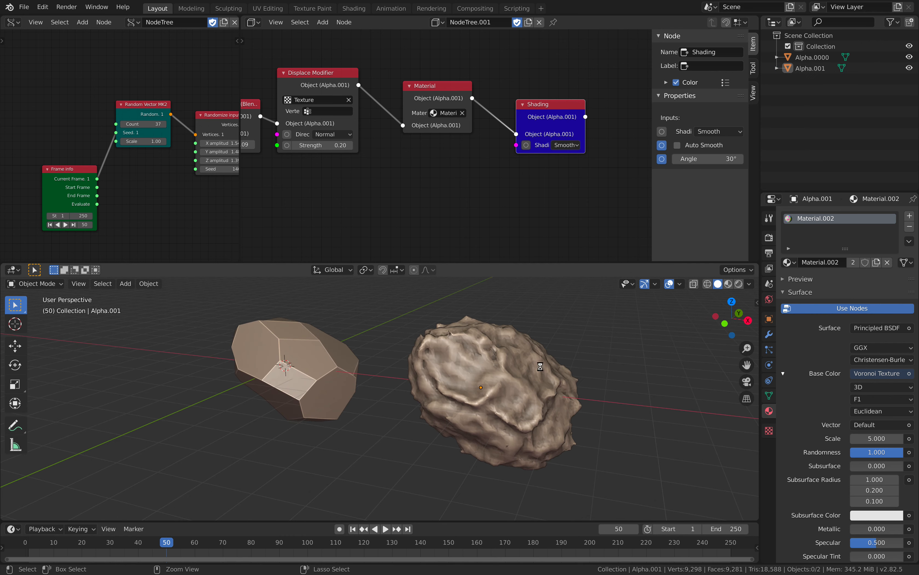
Save the file and advance frame by frame to frame 58 to examine the stone variations with the MatCap.
key(ctrl+s)
key(Right)
key(Right)
key(Right)
key(Right)
key(Right)
key(Right)
key(Right)
key(Right)
key(Right)
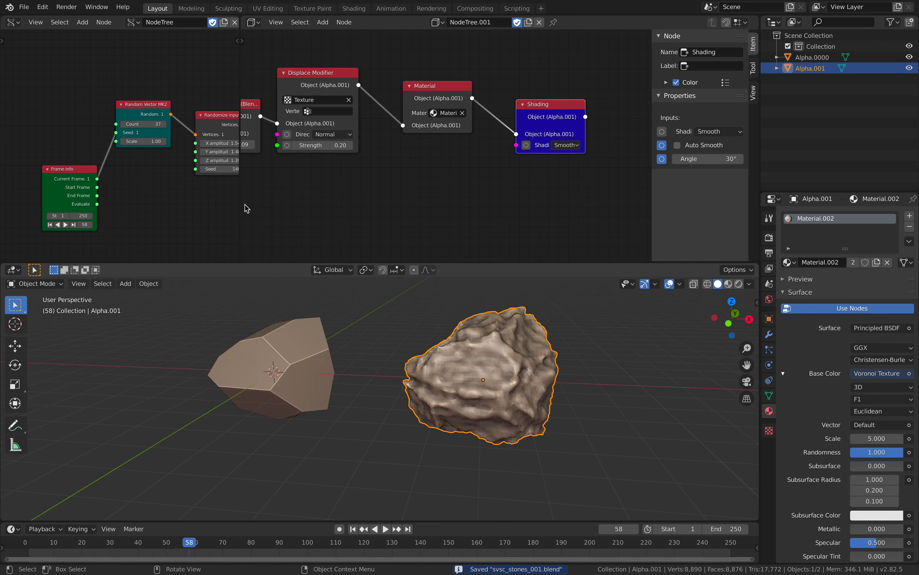
Set the Randomize node's X amplitude to 2.20 and advance a few frames to check the stone shapes.
drag(220, 143, 255, 143)
key(Right)
key(Right)
key(Right)
key(Right)
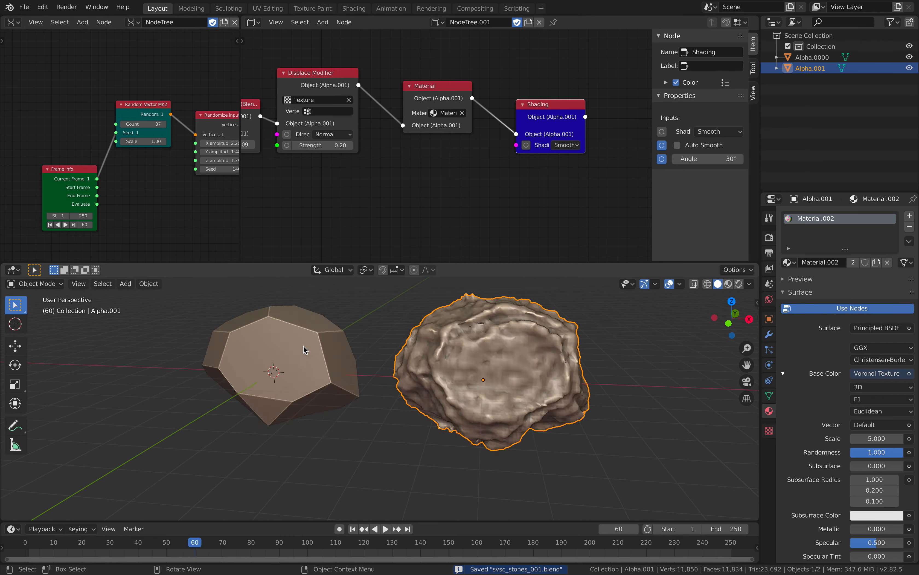
Set the Randomize node's Y amplitude to 4.60 and advance to frame 78 to check the stone shapes.
middle_drag(198, 170, 100, 172)
key(Right)
key(Right)
key(Right)
key(Right)
key(Right)
key(Right)
drag(151, 154, 213, 153)
key(Right)
key(Right)
key(Right)
key(Right)
key(Right)
key(Right)
key(Right)
key(Right)
key(Right)
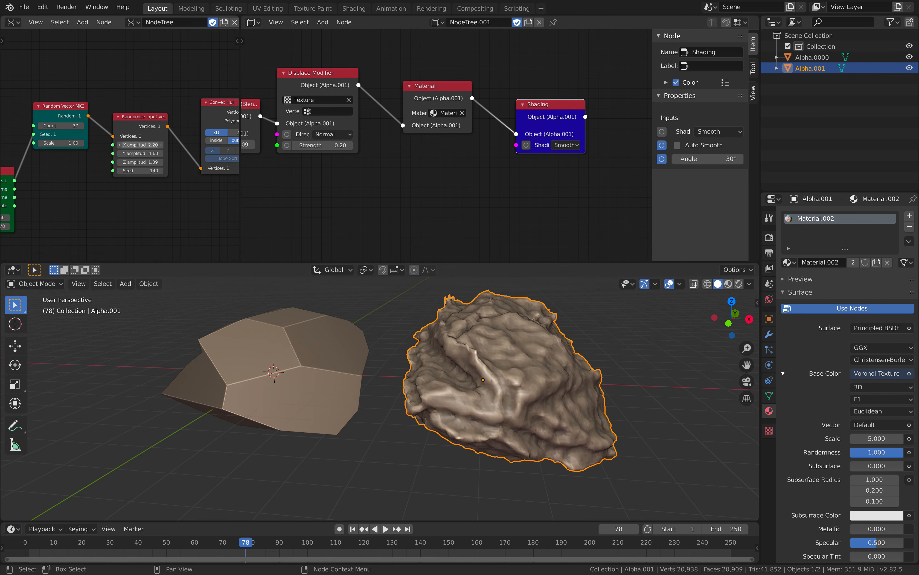
Set the Randomize node's amplitudes to X 0.64, Y 3.58 and Z 5.11, and advance to frame 84.
mouse_move(152, 145)
mouse_down()
mouse_move(135, 145)
mouse_move(150, 145)
mouse_move(159, 162)
mouse_up()
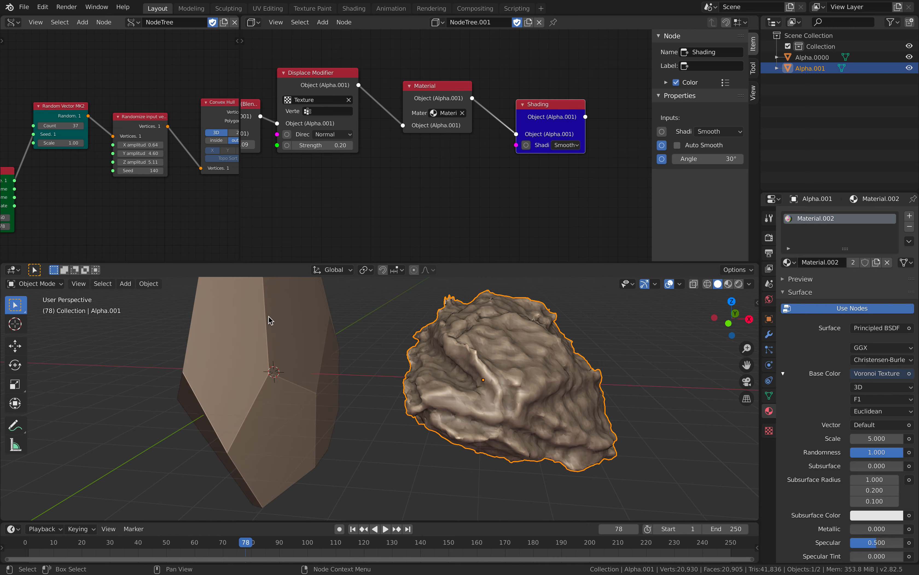
key(Right)
key(Right)
key(Right)
key(Right)
middle_drag(269, 320, 479, 387)
key(Right)
key(Right)
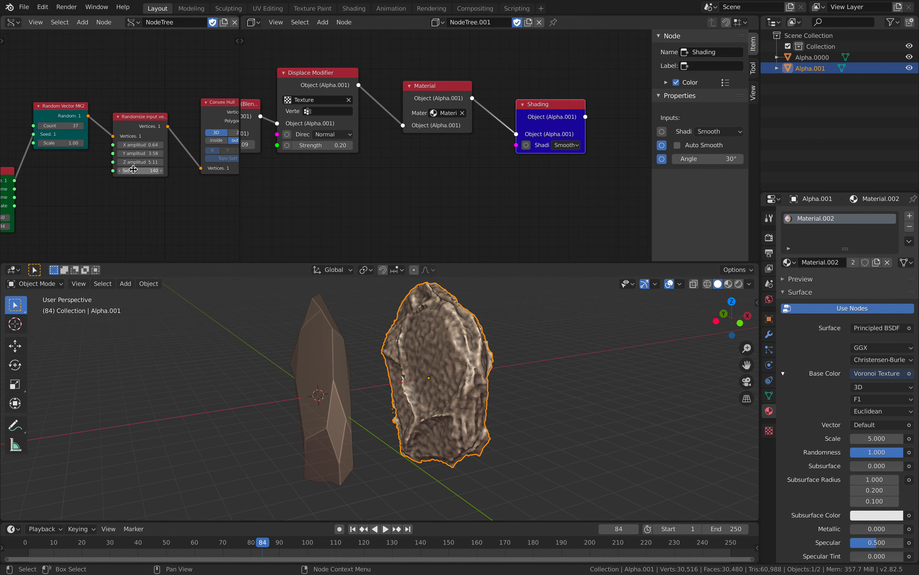
Link the Frame Info node's Current Frame output to the Randomize node's Seed and save the file.
middle_drag(19, 182, 107, 175)
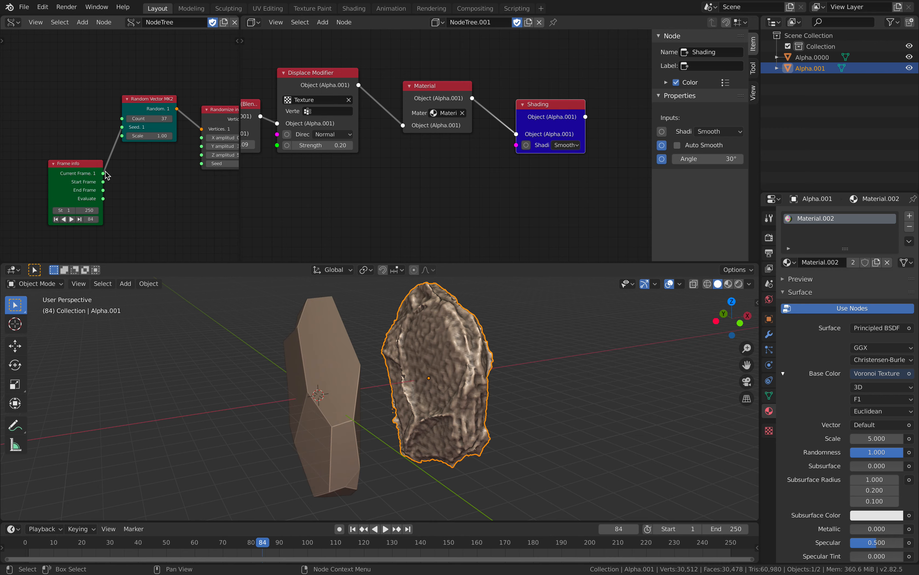
drag(193, 171, 202, 164)
middle_drag(205, 188, 119, 191)
middle_drag(300, 403, 334, 403)
key(ctrl+s)
Advance frame by frame to frame 99 and examine the frame-seeded stone shapes from several sides.
key(Right)
key(Right)
key(Right)
key(Right)
key(Right)
key(Right)
key(Right)
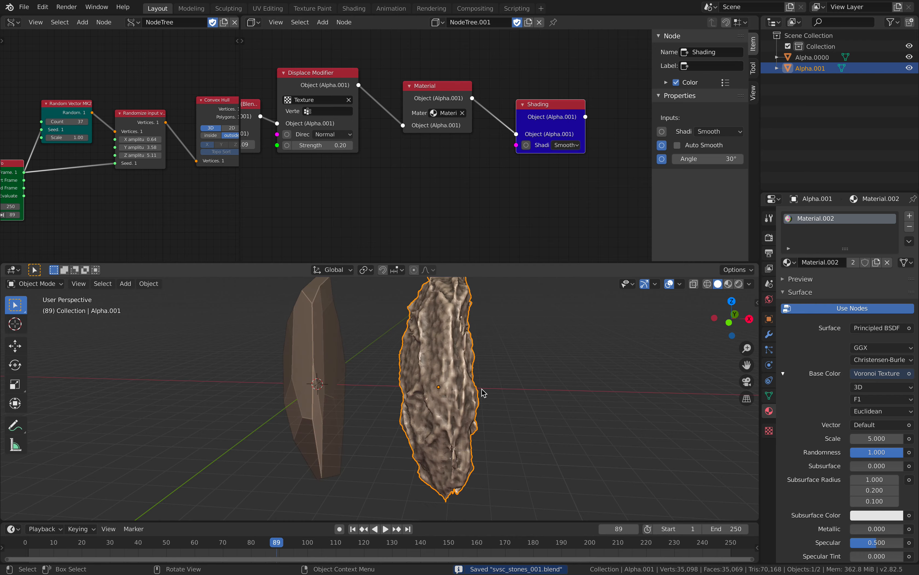
middle_drag(481, 391, 443, 368)
key(Right)
key(Right)
key(Right)
key(Right)
key(Right)
key(Right)
key(Right)
key(Right)
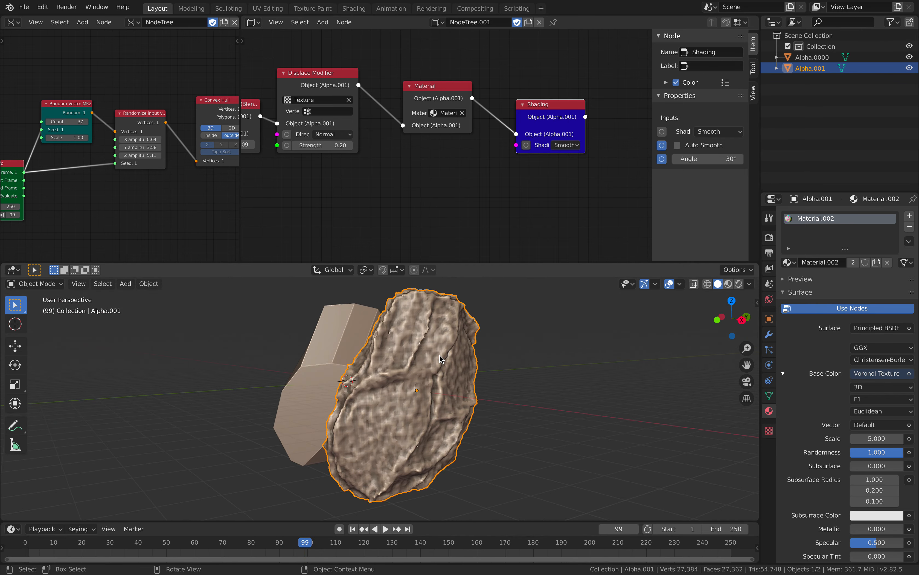
Save the file, hide the Sorcar node editor's sidebar and bring the earlier nodes of the chain into view.
middle_drag(444, 180, 529, 176)
scroll(493, 174, down, 2)
key(ctrl+s)
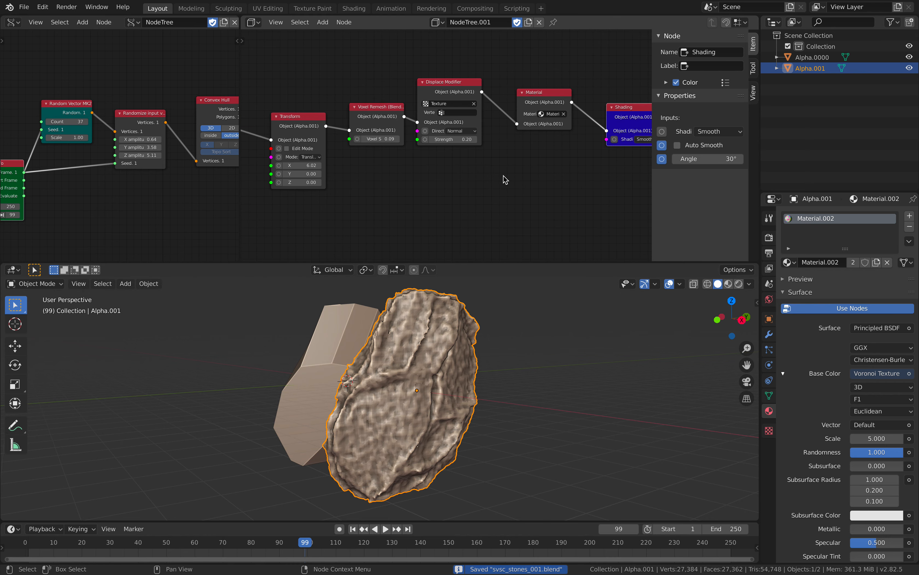
scroll(640, 151, down, 2)
drag(652, 152, 684, 152)
scroll(378, 171, down, 3)
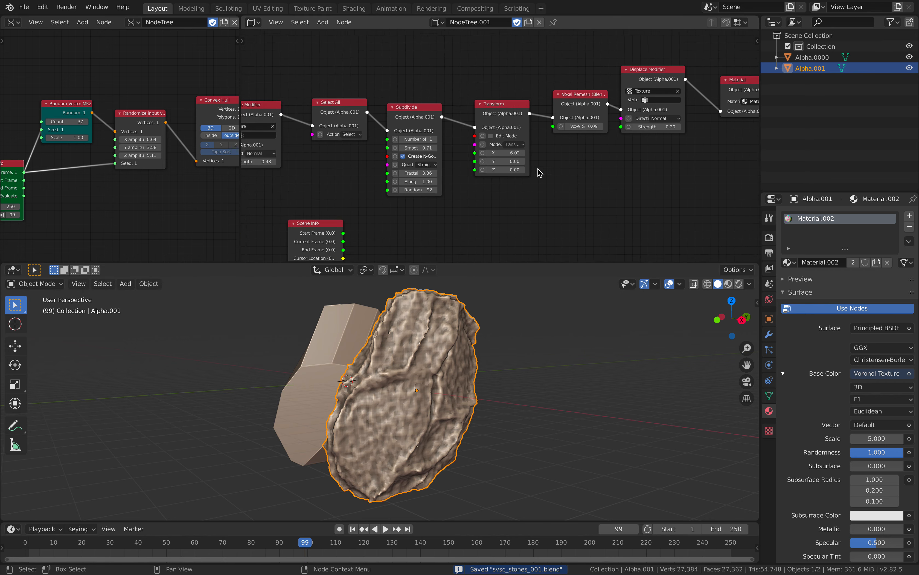
drag(373, 171, 371, 162)
middle_drag(255, 124, 331, 130)
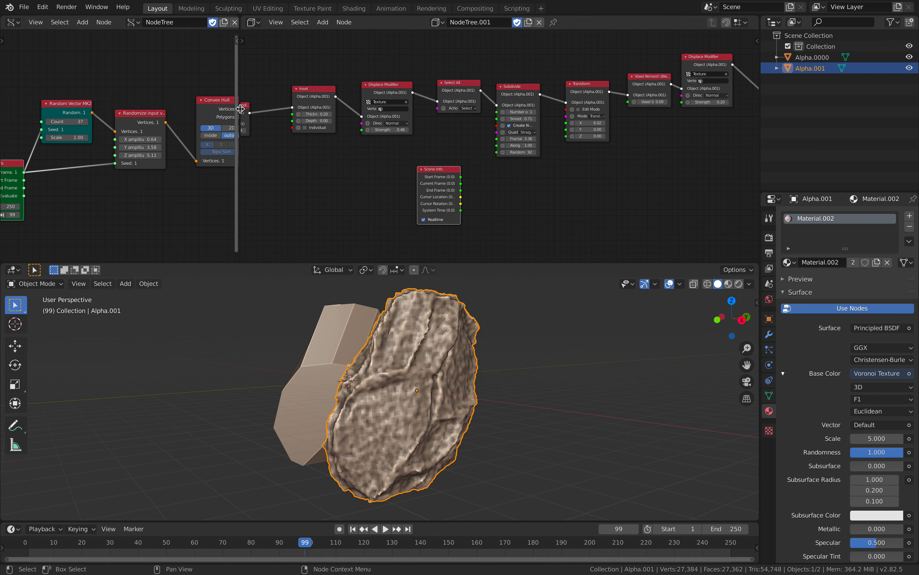
Widen the Sverchok node editor to about half the area so that its whole node tree shows.
drag(240, 109, 371, 110)
scroll(213, 133, down, 3)
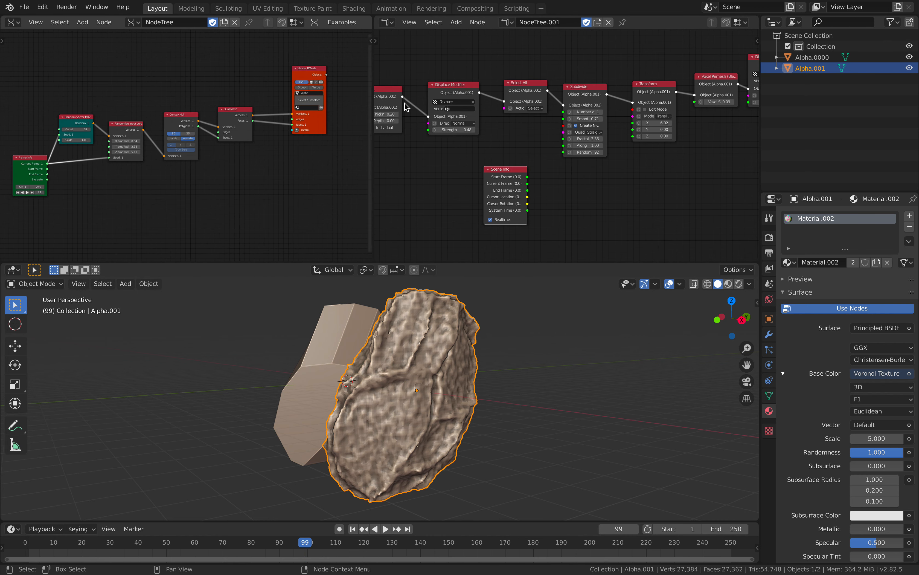
scroll(503, 62, down, 2)
Save the scene with Save As to the Desktop under the file name svsc_stones_001.blend.
click(24, 7)
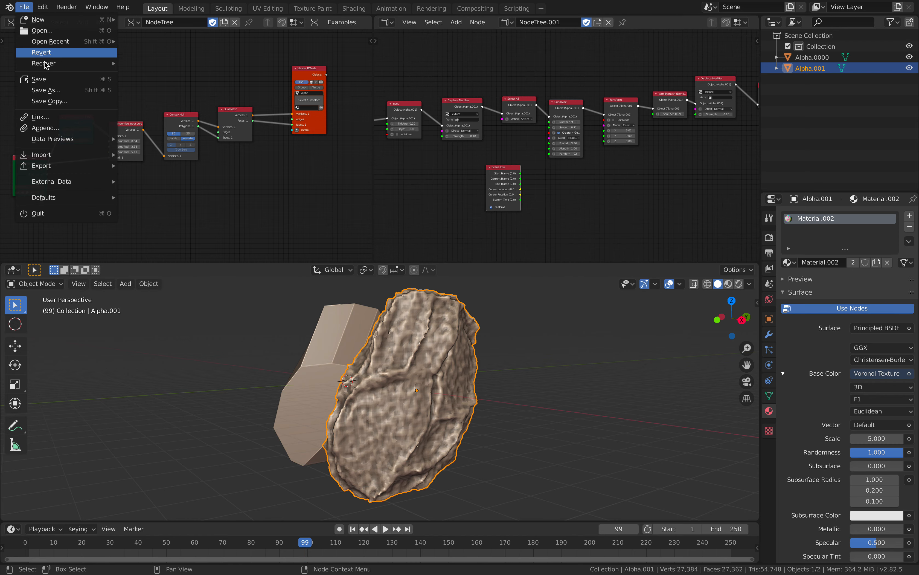
click(49, 80)
click(23, 7)
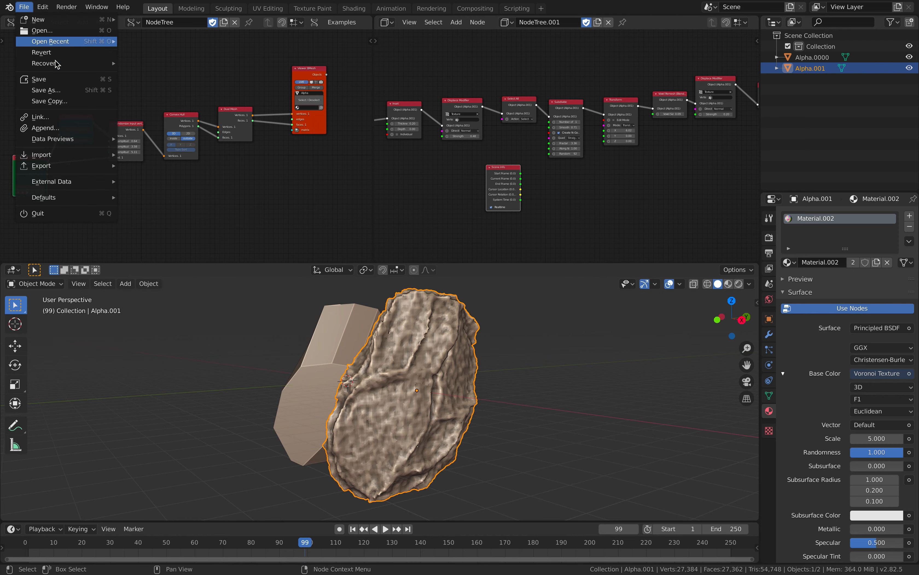
click(65, 90)
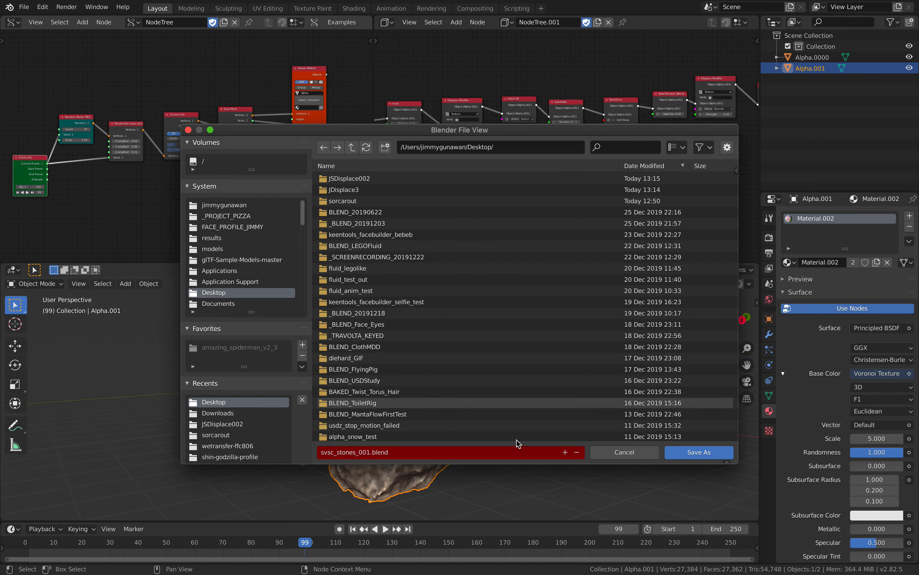
click(690, 452)
Advance frame by frame to frame 107 and examine the resulting stone shapes.
middle_drag(630, 384, 537, 372)
key(Right)
key(Right)
key(Right)
key(Right)
key(Right)
key(Right)
key(Right)
key(Right)
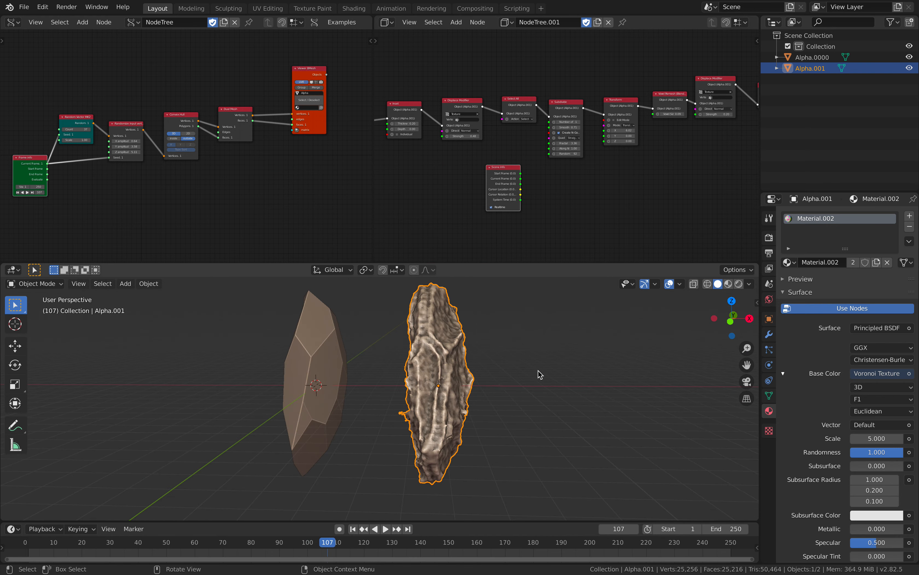
Advance frame by frame to frame 109 and examine the stone together with the full Sverchok and Sorcar node trees.
key(Right)
scroll(540, 374, up, 2)
key(Home)
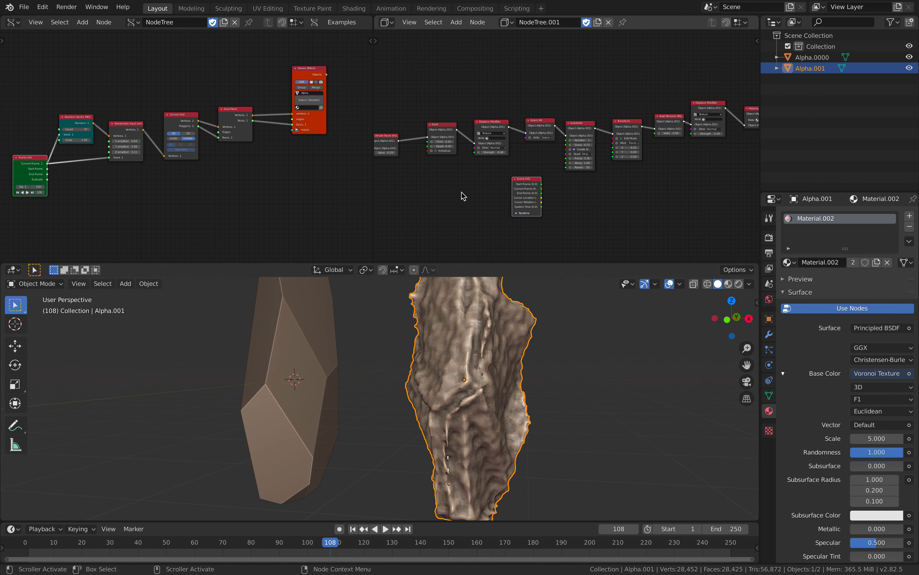
scroll(492, 181, down, 3)
mouse_move(499, 98)
middle_down()
mouse_move(471, 100)
mouse_move(498, 112)
middle_up()
middle_drag(191, 84, 181, 86)
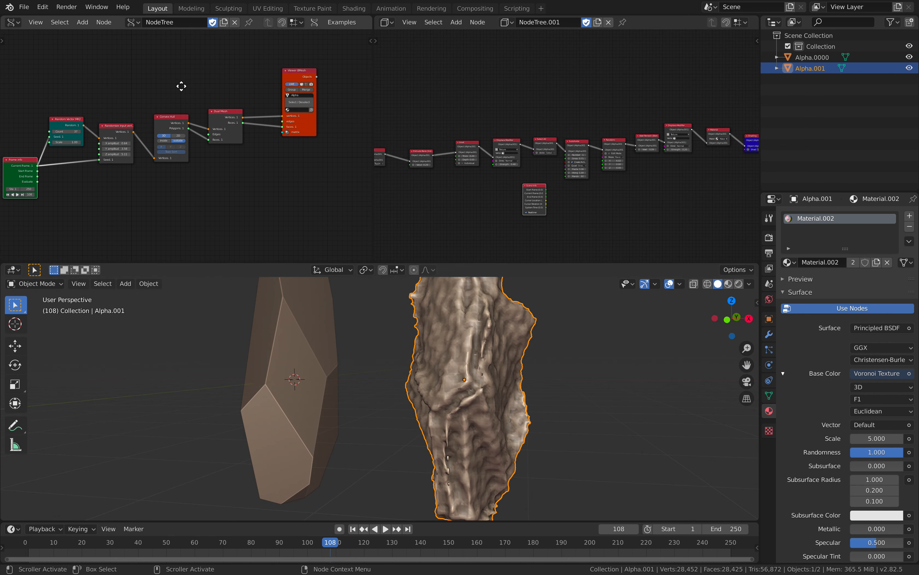
scroll(324, 118, up, 2)
middle_drag(288, 144, 308, 156)
scroll(493, 128, down, 1)
middle_drag(493, 128, 521, 121)
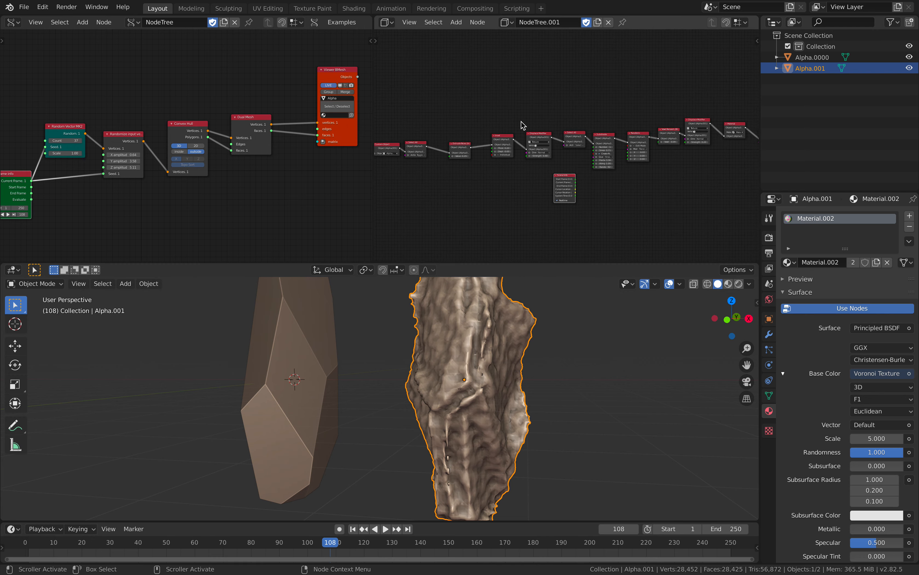
key(Home)
middle_drag(510, 336, 569, 329)
key(Right)
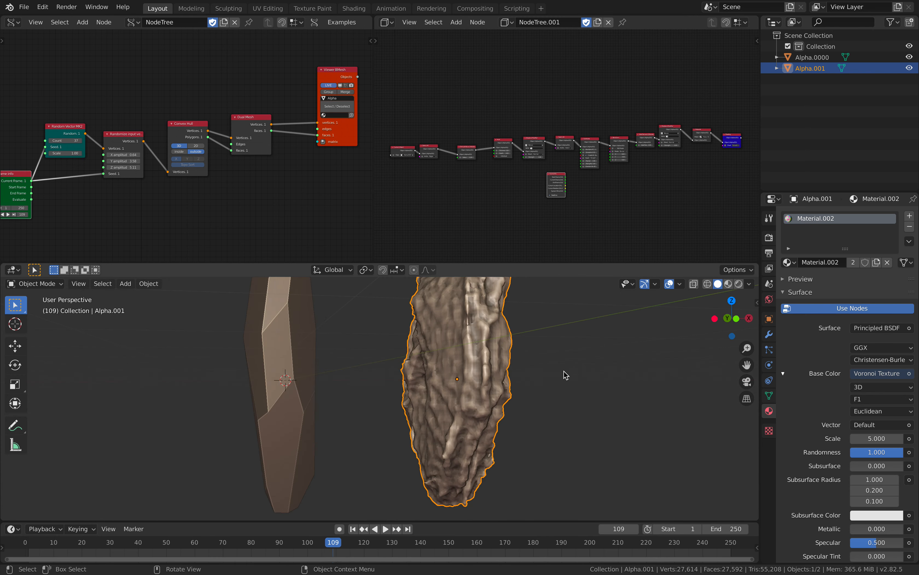
Advance frame by frame to frame 113, inspecting the stone variations, and save the file.
key(Right)
key(Right)
key(Right)
key(Right)
scroll(527, 404, down, 3)
middle_drag(498, 400, 463, 391)
key(ctrl+s)
scroll(448, 390, up, 1)
scroll(478, 382, up, 2)
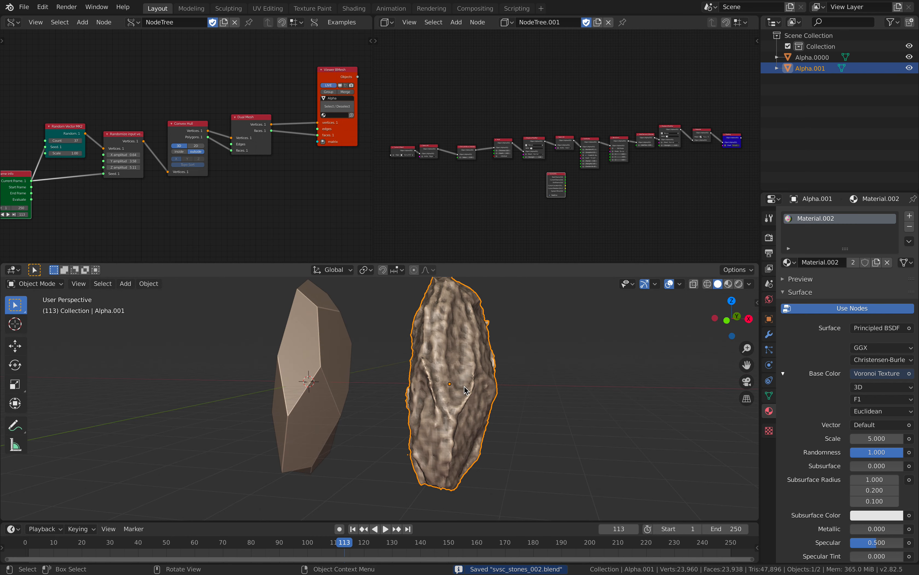
Advance to frame 115, set the timeline's end frame to 10 and save the file.
key(Right)
key(Right)
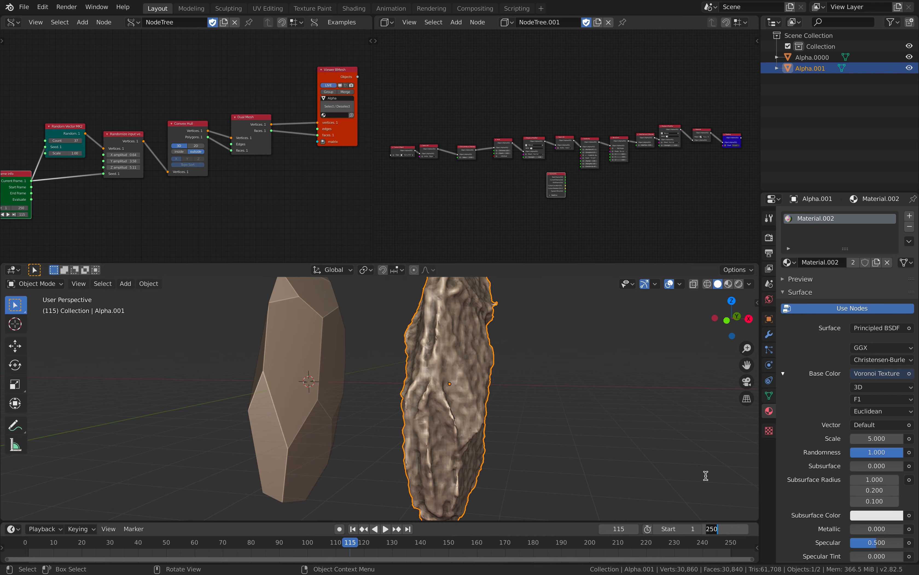
text(10)
key(Return)
key(ctrl+s)
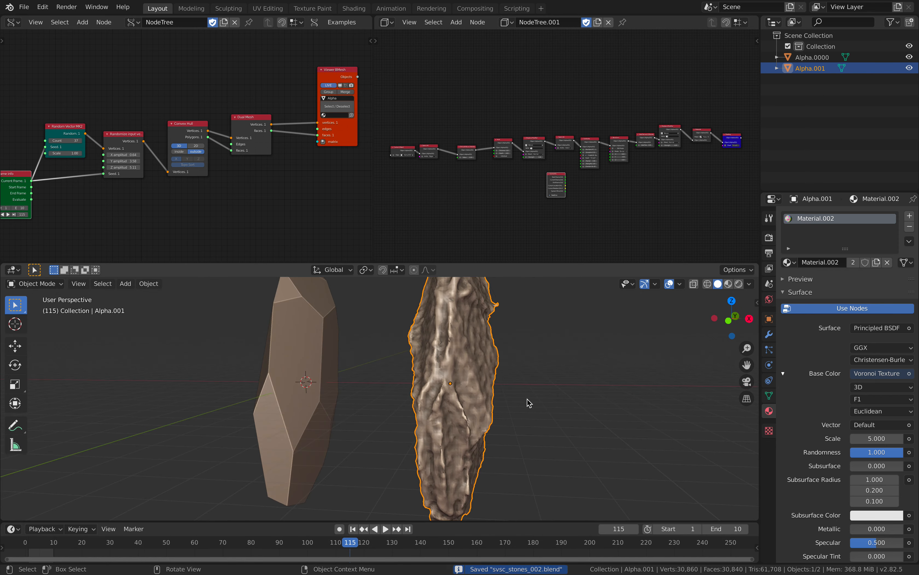
Set the X translation of the Sorcar Transform node to 0 and save the file.
scroll(529, 403, down, 3)
middle_drag(402, 357, 424, 380)
middle_drag(488, 388, 459, 400)
middle_drag(380, 179, 581, 153)
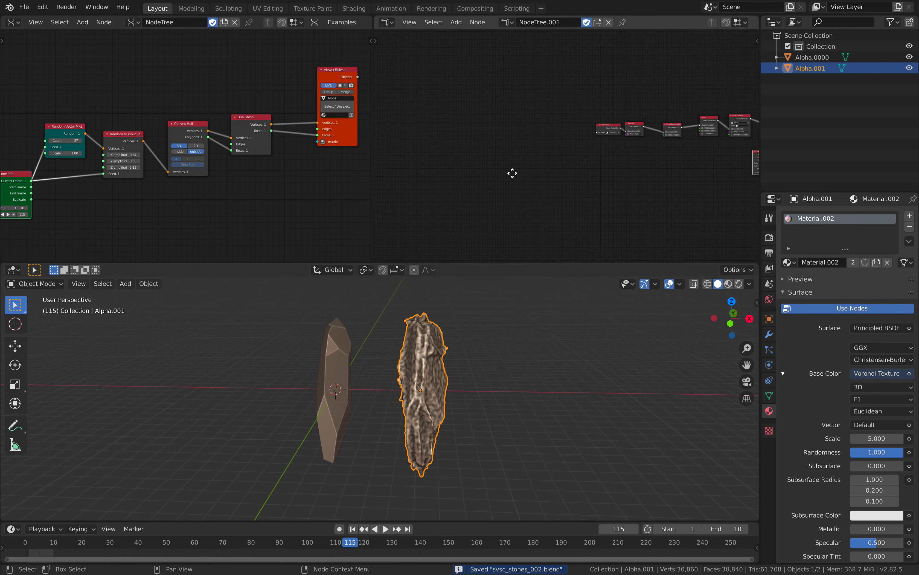
scroll(532, 179, up, 8)
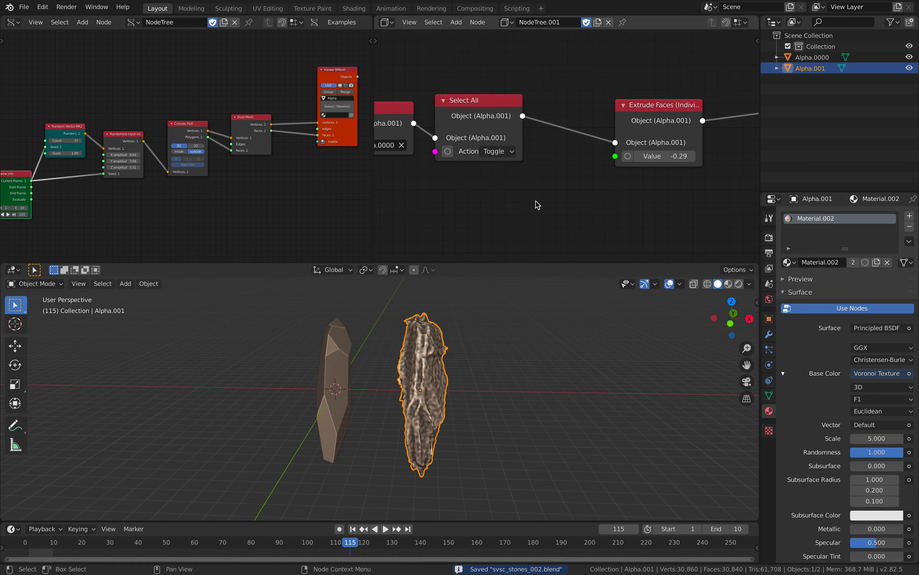
middle_drag(663, 198, 478, 193)
scroll(478, 193, down, 3)
middle_drag(618, 189, 523, 189)
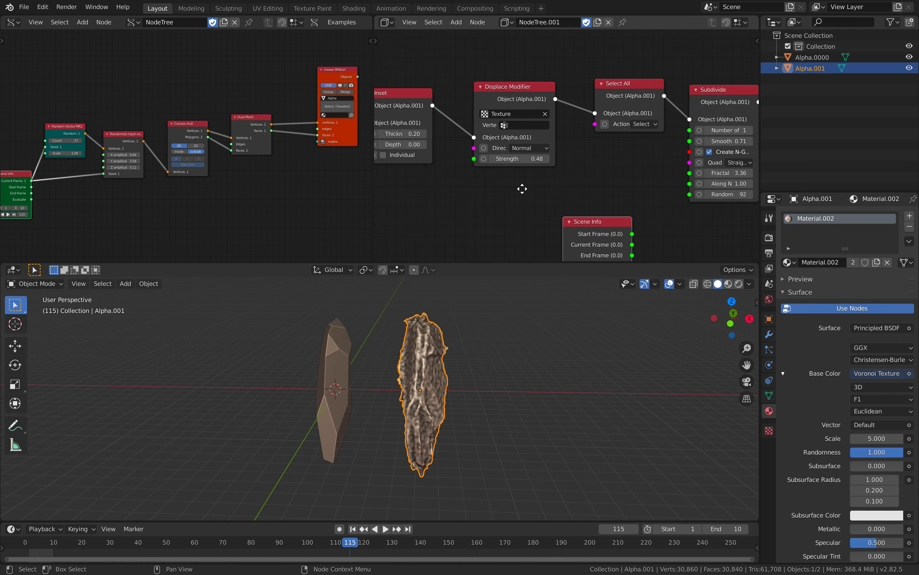
middle_drag(669, 180, 559, 186)
middle_drag(652, 158, 527, 154)
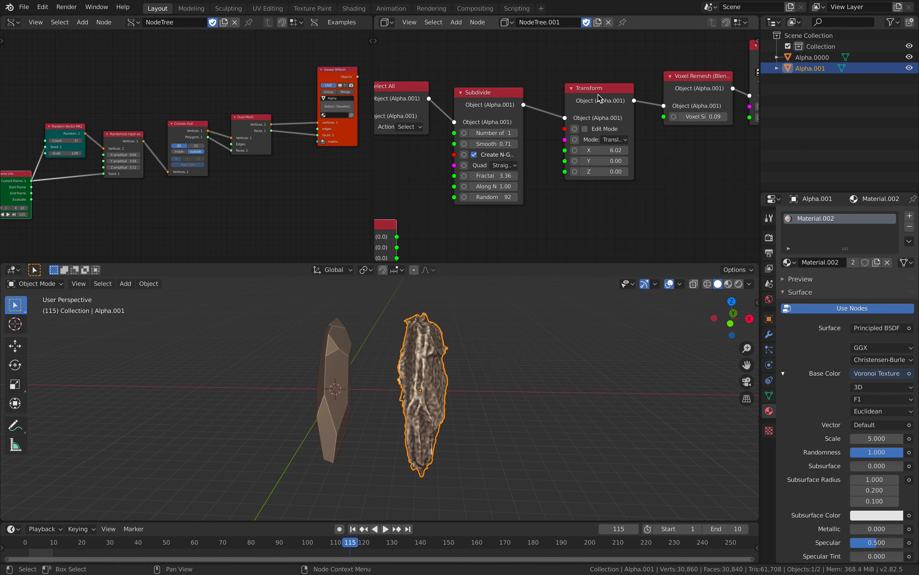
drag(607, 114, 604, 69)
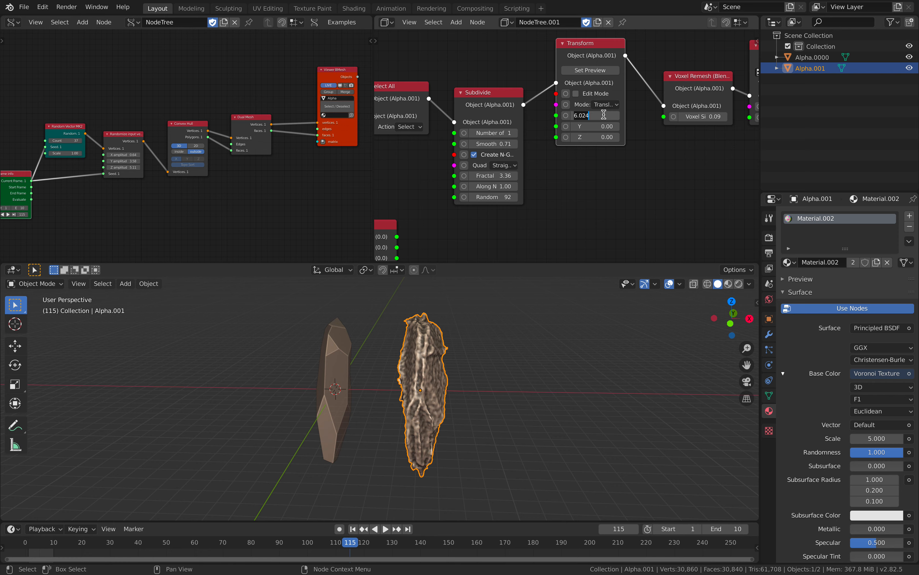
text(0)
key(Return)
middle_drag(390, 425, 427, 361)
key(ctrl+s)
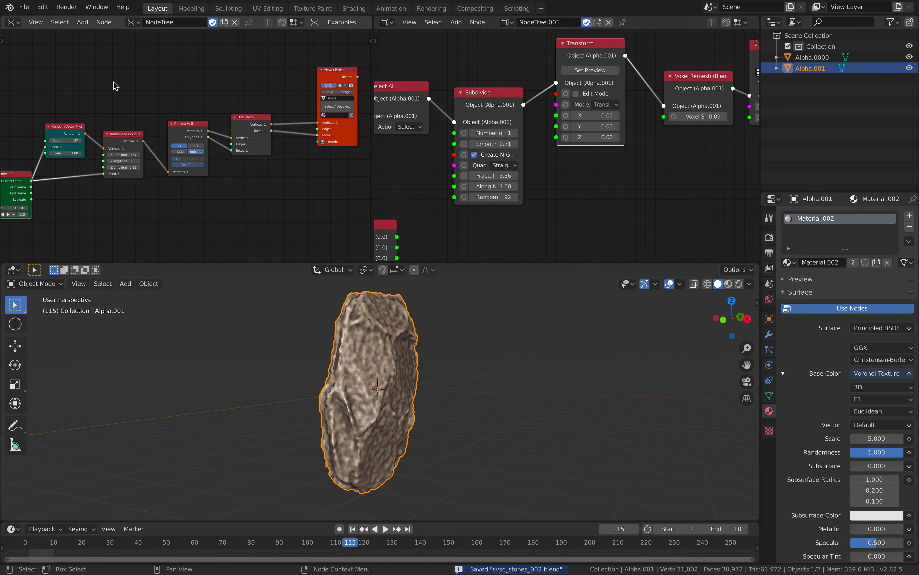
Export the selected stone as Wavefront OBJ named mystone.obj into a newly created New Folder on the Desktop.
click(33, 12)
mouse_move(66, 171)
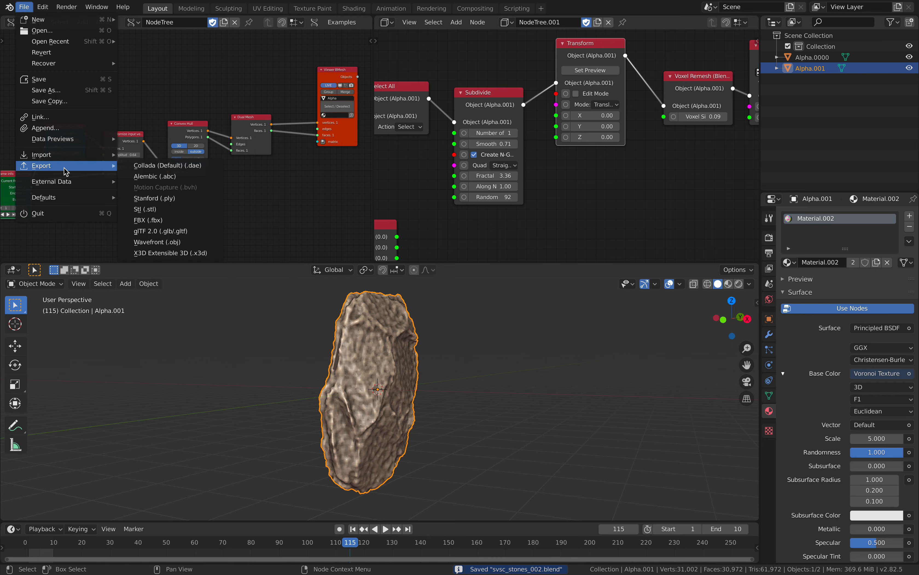
click(179, 242)
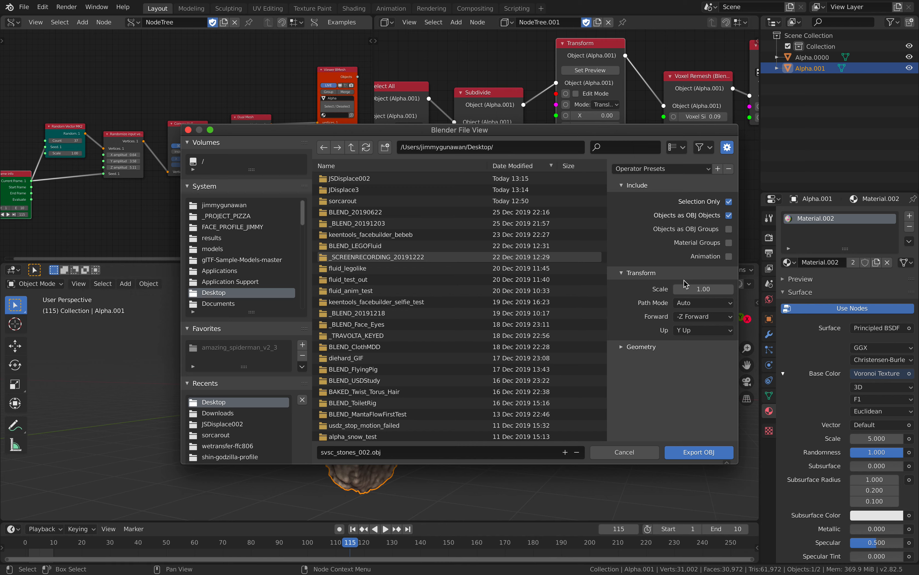
click(384, 147)
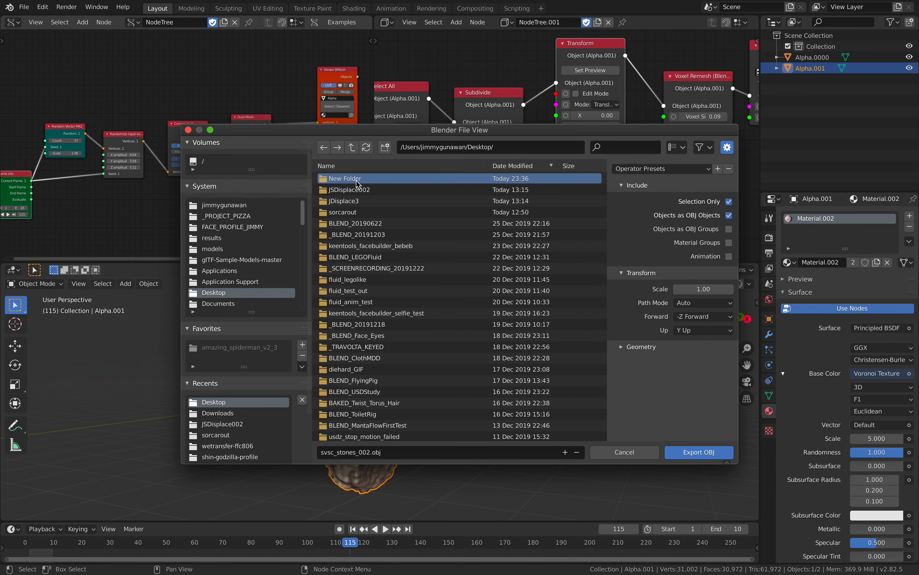
double_click(356, 179)
click(370, 451)
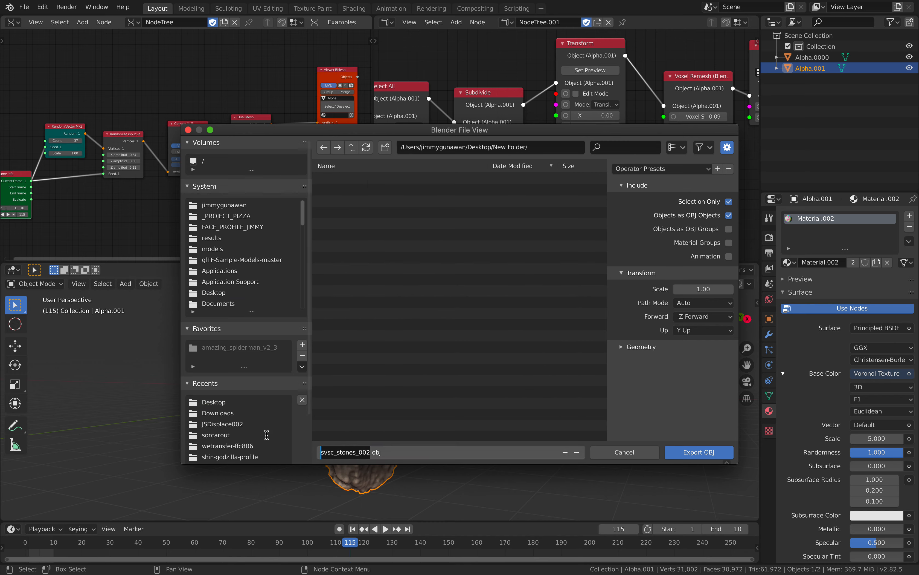
text(myst)
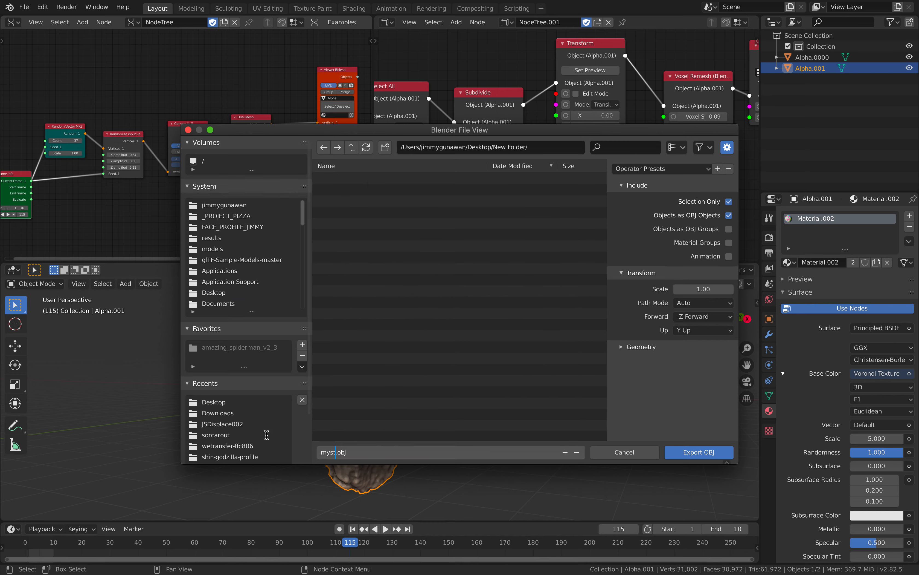
text(one)
key(Return)
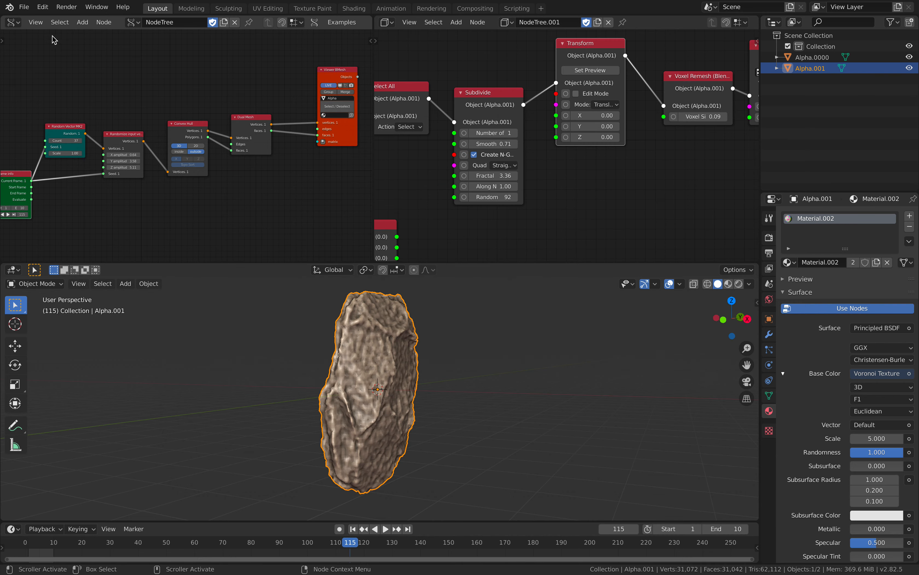
Start a new General file and delete its default camera, cube and light.
click(24, 7)
click(144, 20)
key(a)
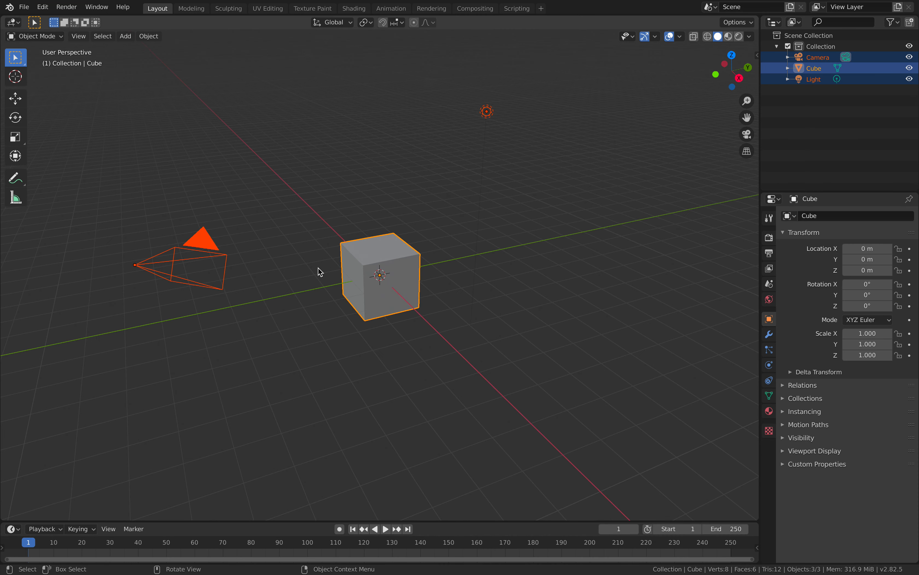
key(Delete)
Open the multiple-OBJ import dialog and browse to New Folder on the Desktop to check for mystone.obj.
click(25, 8)
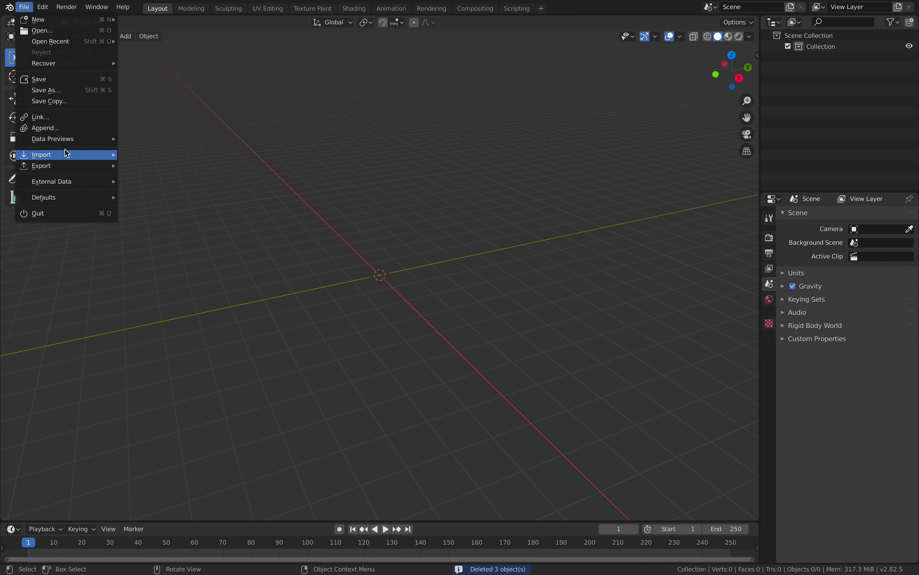
mouse_move(66, 155)
click(188, 265)
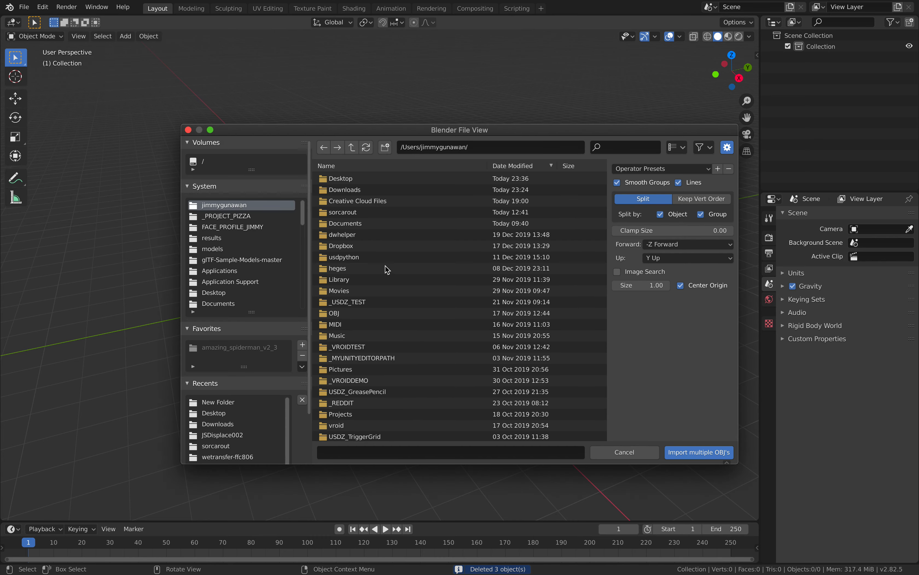
double_click(373, 181)
click(372, 182)
double_click(372, 181)
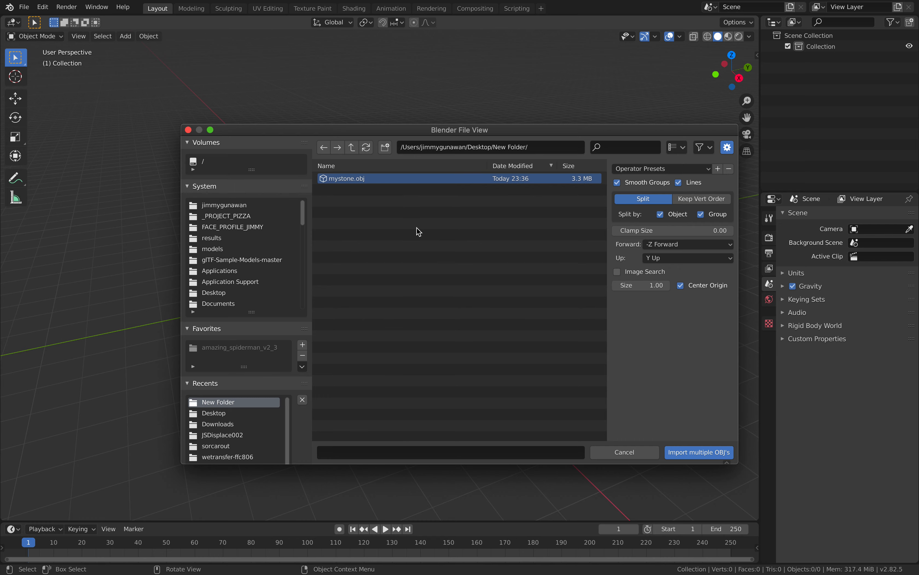
Reopen the recent stone scene, discarding the changes to the untitled file.
click(25, 7)
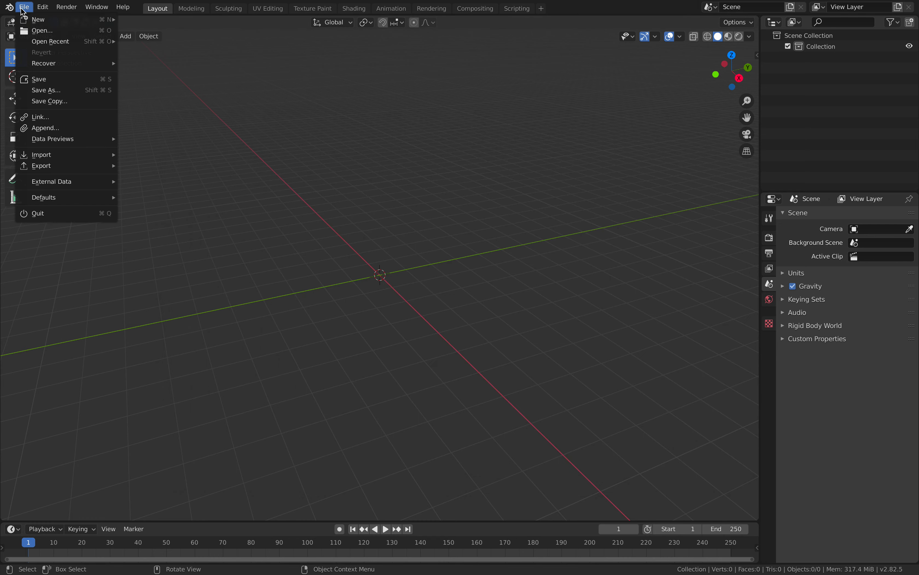
mouse_move(53, 39)
click(146, 39)
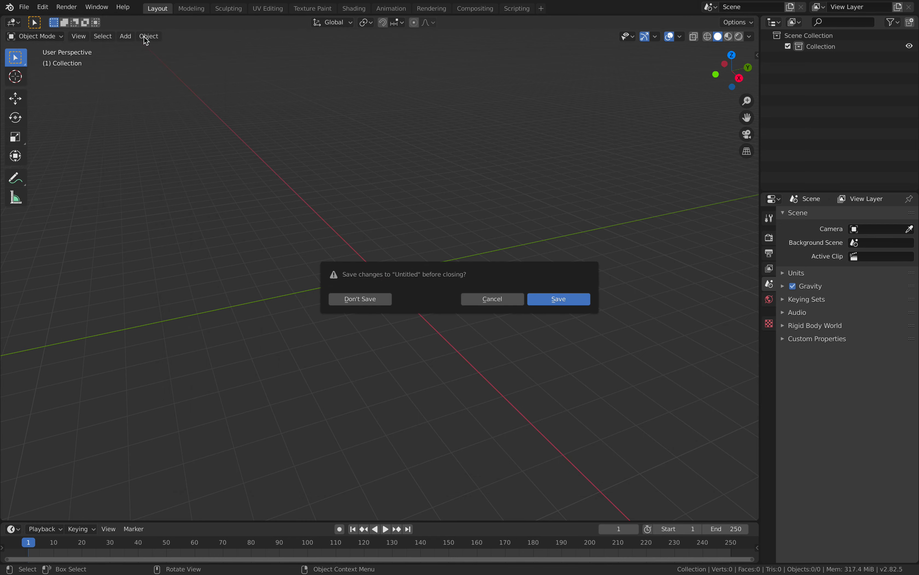
click(362, 299)
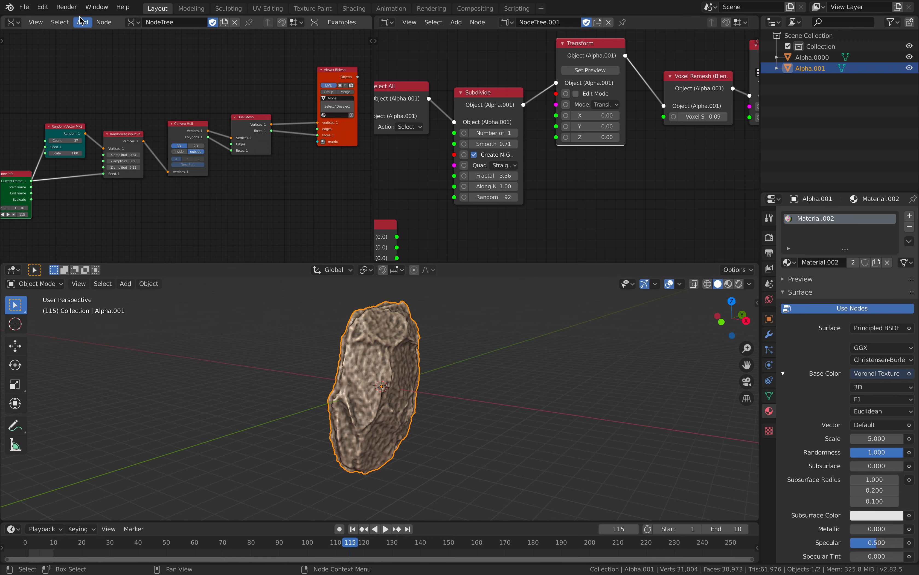
Export the selected stone to the Desktop as svsc_stones_002.obj in Wavefront format with Animation enabled.
click(24, 7)
mouse_move(57, 166)
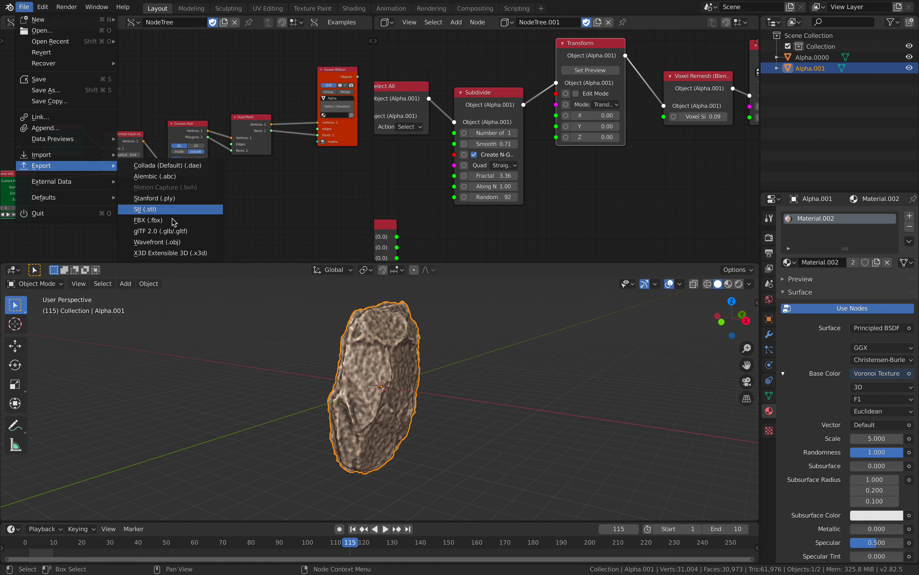
click(167, 241)
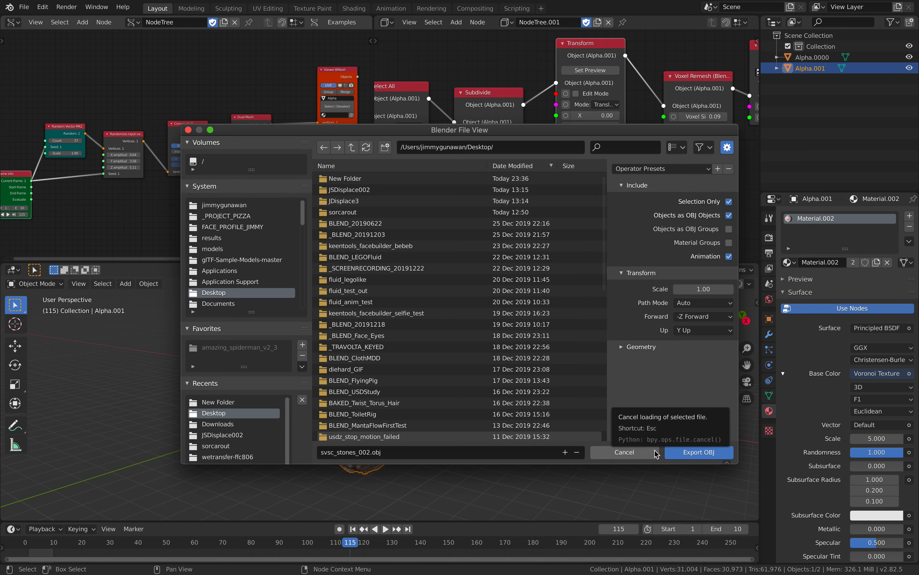
click(658, 348)
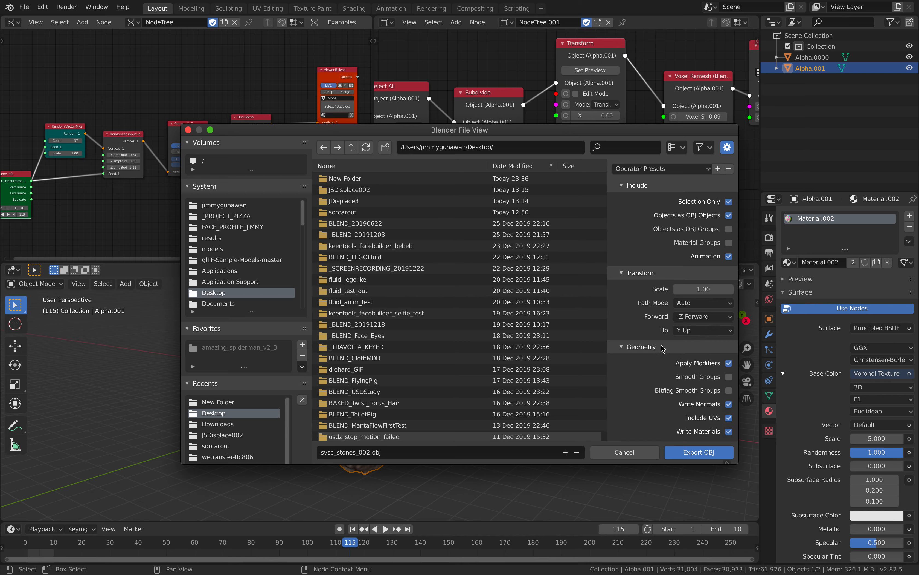
click(690, 451)
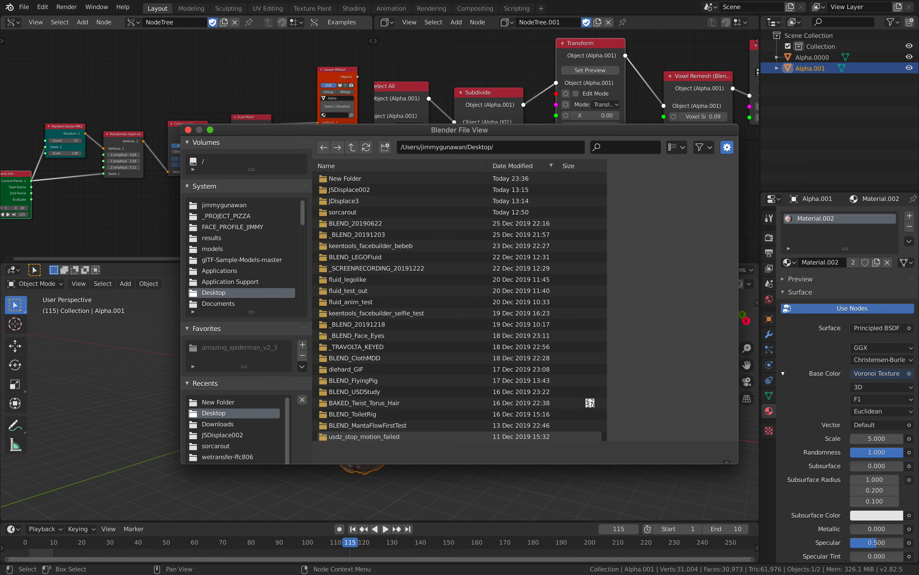
Switch to the Finder desktop, look into the JSDisplace002 folder and return to Blender.
key(ctrl+Left)
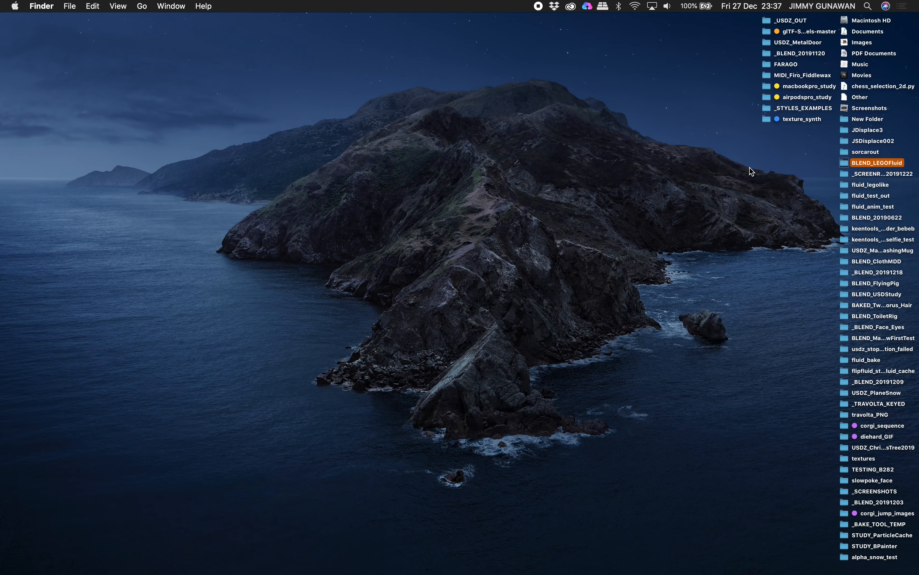
double_click(844, 141)
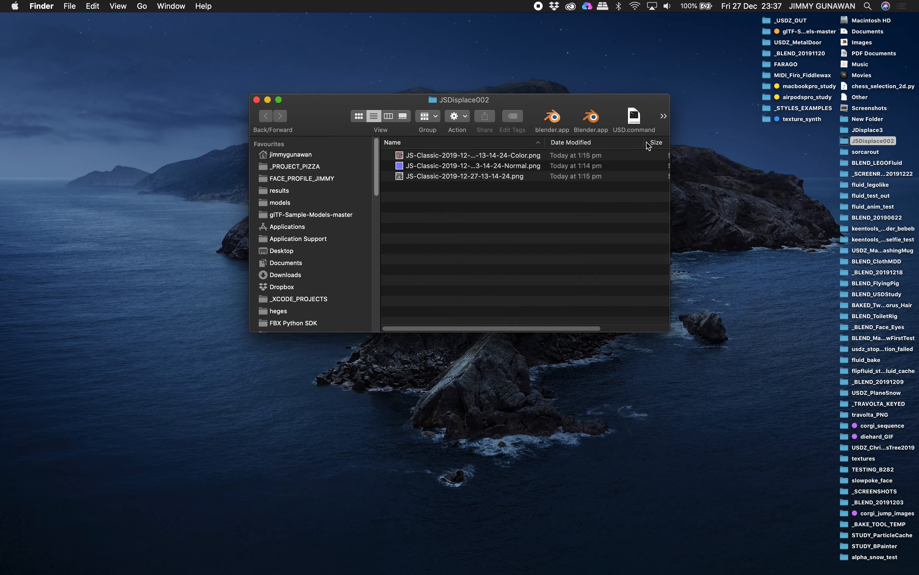
key(ctrl+Right)
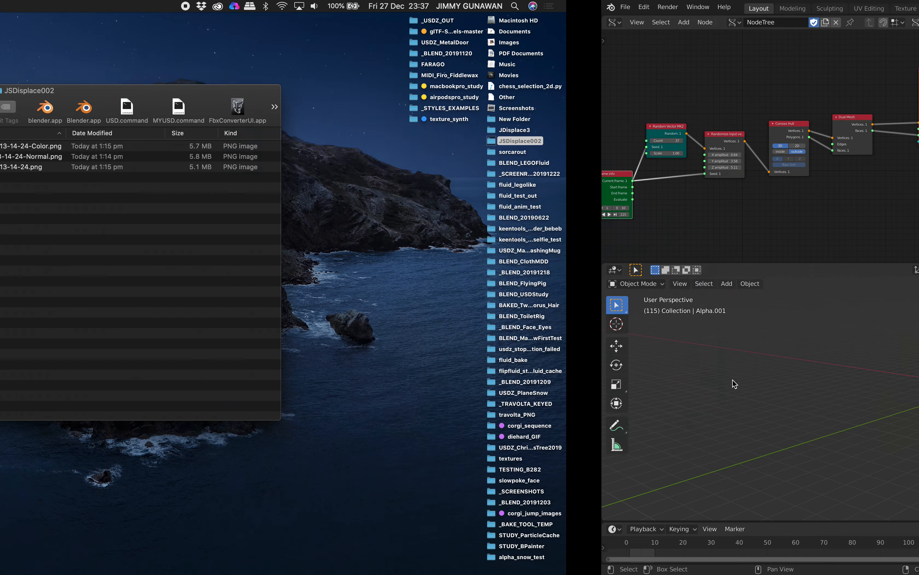
Create a new General file and delete all its default objects to leave an empty scene.
click(24, 7)
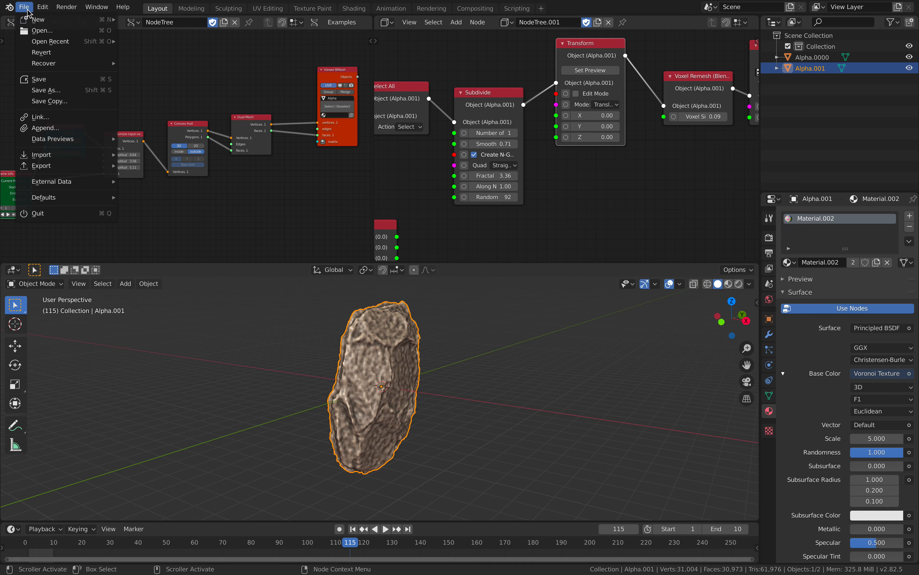
mouse_move(57, 18)
click(135, 22)
key(a)
key(x)
click(292, 180)
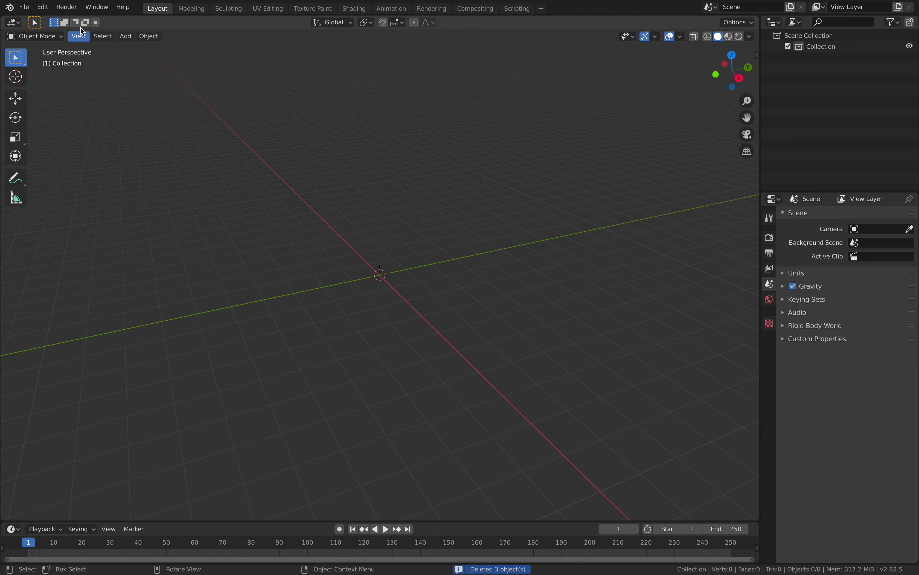
Browse New Folder and Documents for OBJ files with the multiple OBJ importer, sort by date, and leave without importing.
click(24, 7)
mouse_move(67, 160)
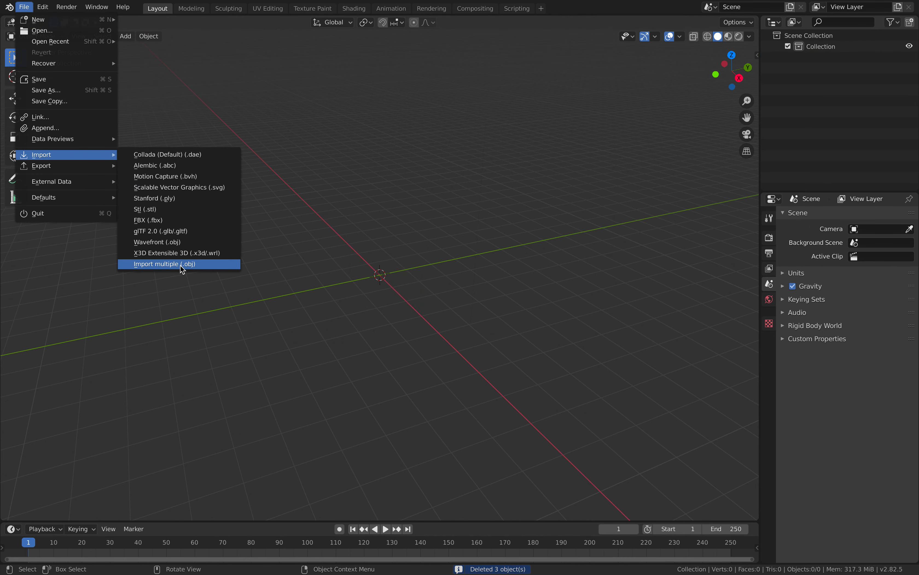
click(181, 263)
double_click(341, 178)
double_click(356, 179)
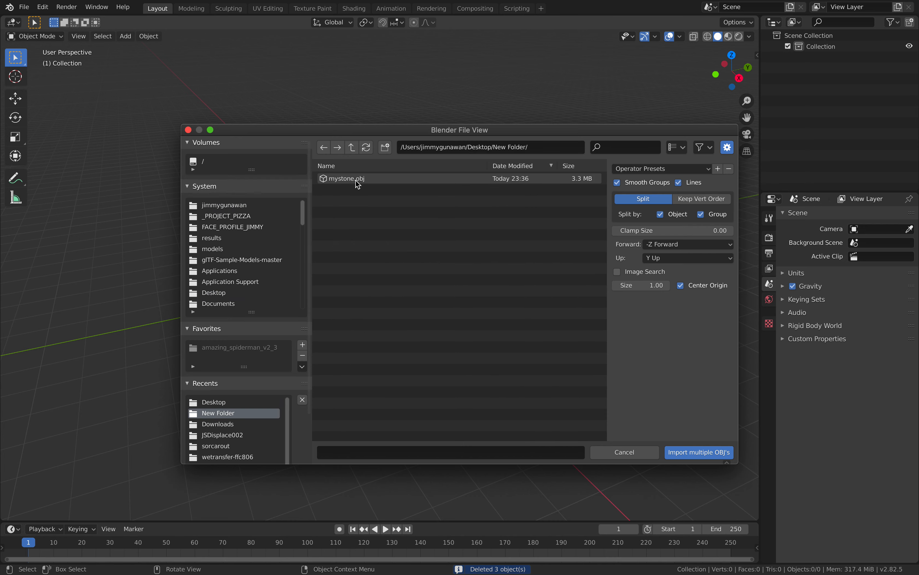
click(356, 181)
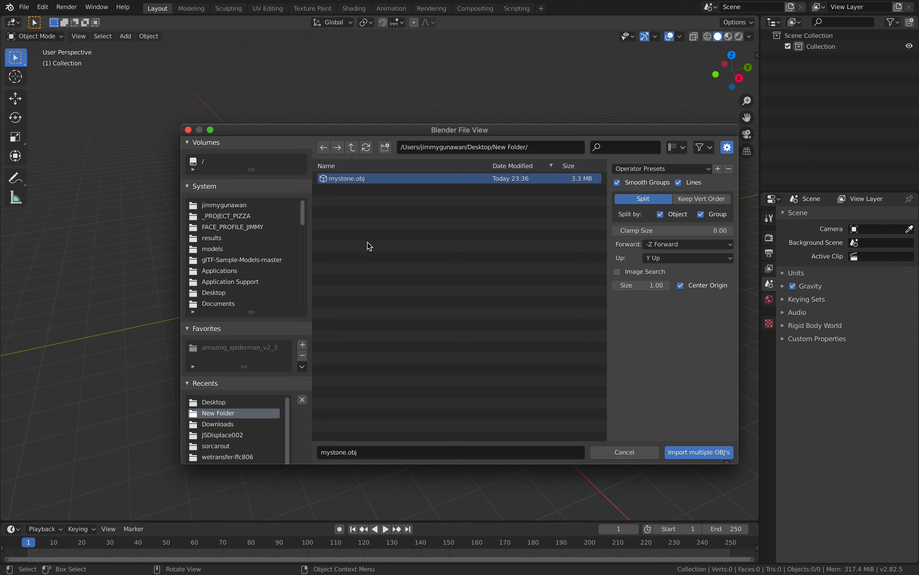
click(246, 303)
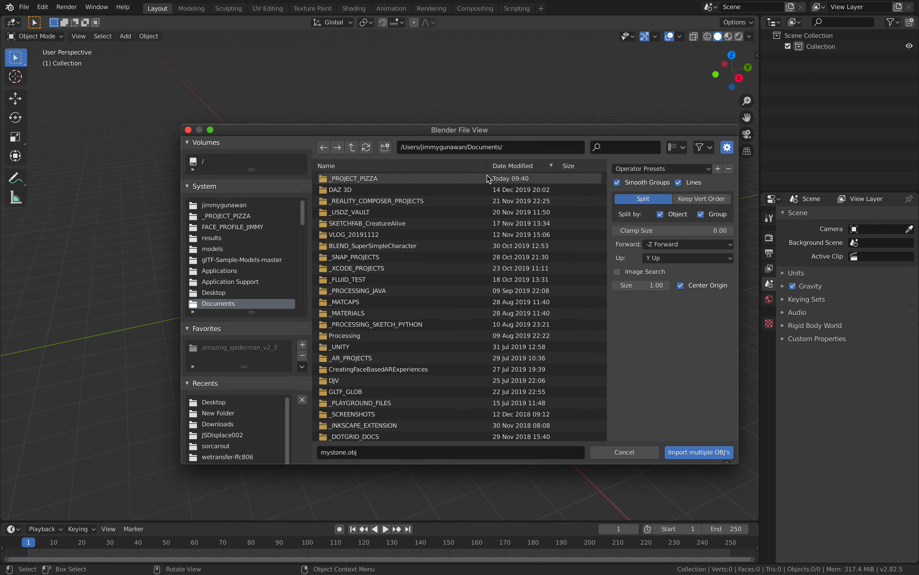
click(512, 166)
drag(608, 189, 602, 408)
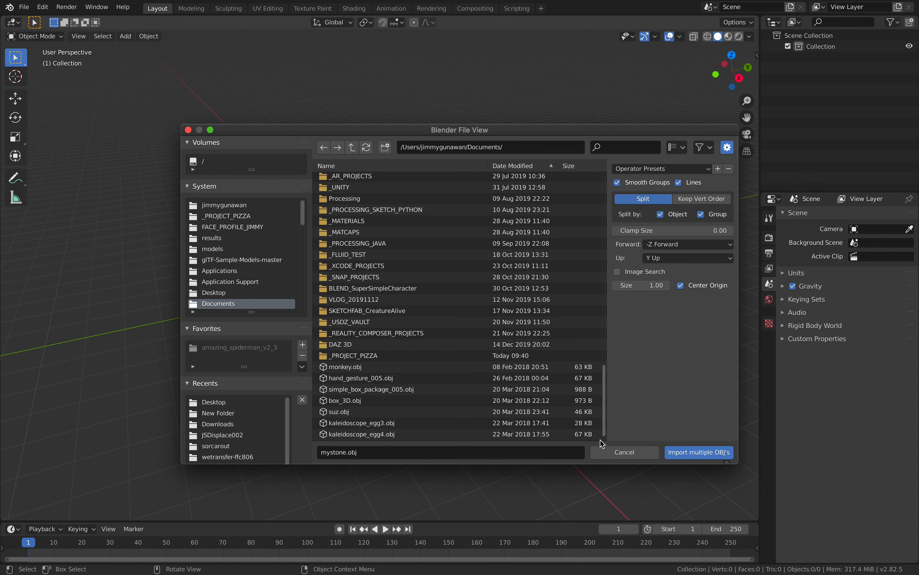
click(607, 452)
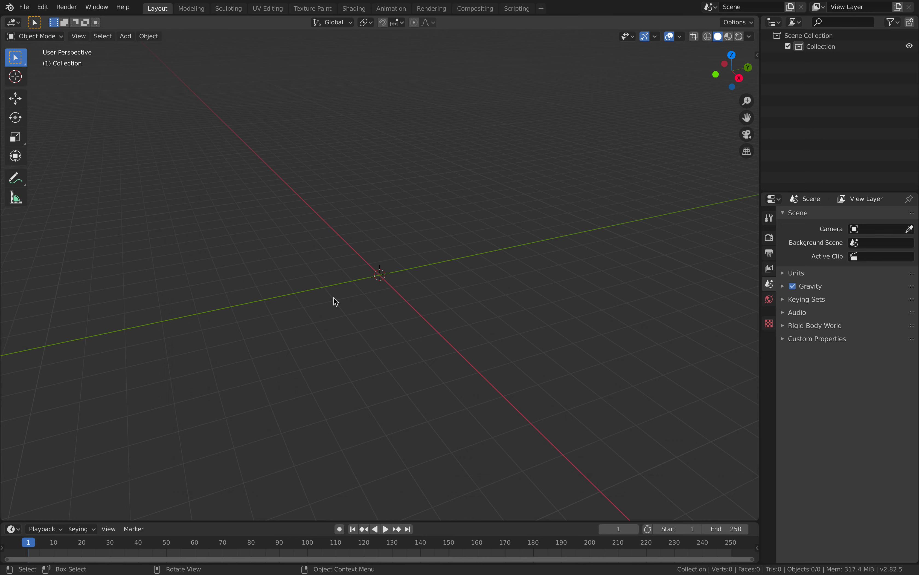
Reopen the recent file svsc_stones_002.blend without saving the empty scene.
click(24, 6)
mouse_move(61, 41)
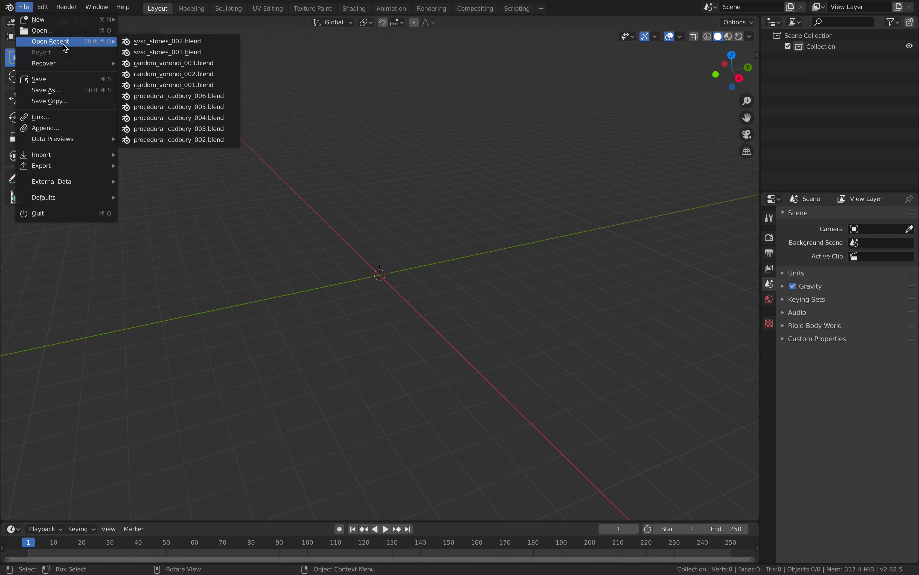
click(161, 40)
click(378, 298)
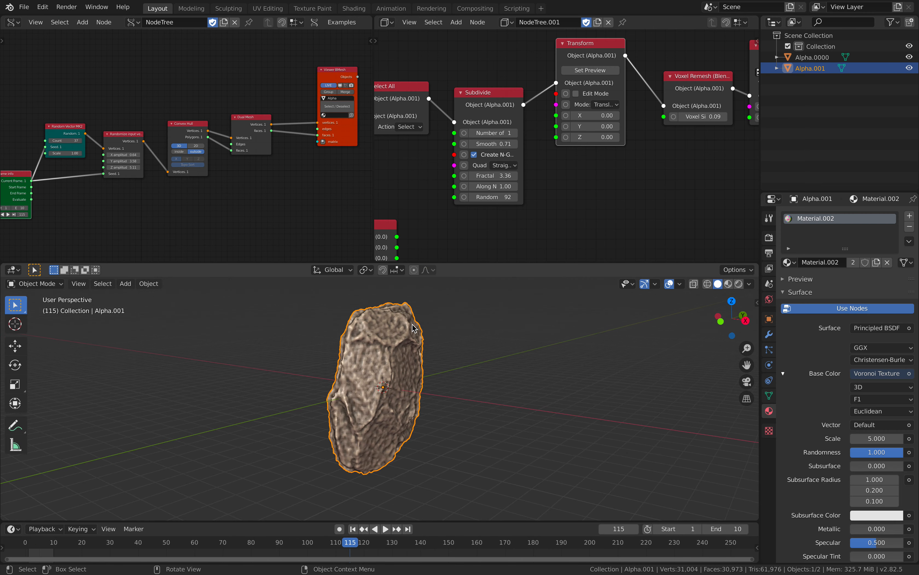
Scrub the timeline back to frame 79 to check how the stone responds.
middle_drag(421, 328, 537, 328)
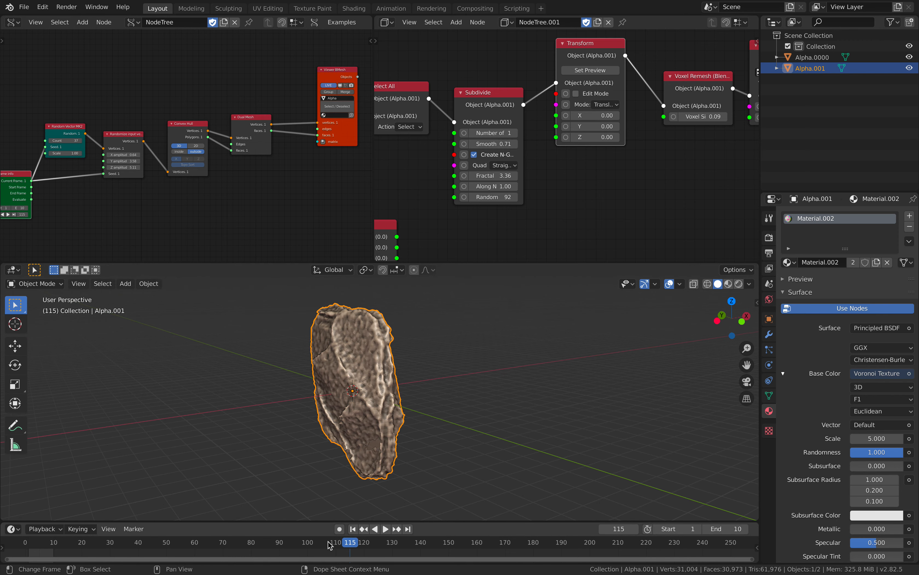
click(303, 546)
drag(301, 542, 249, 537)
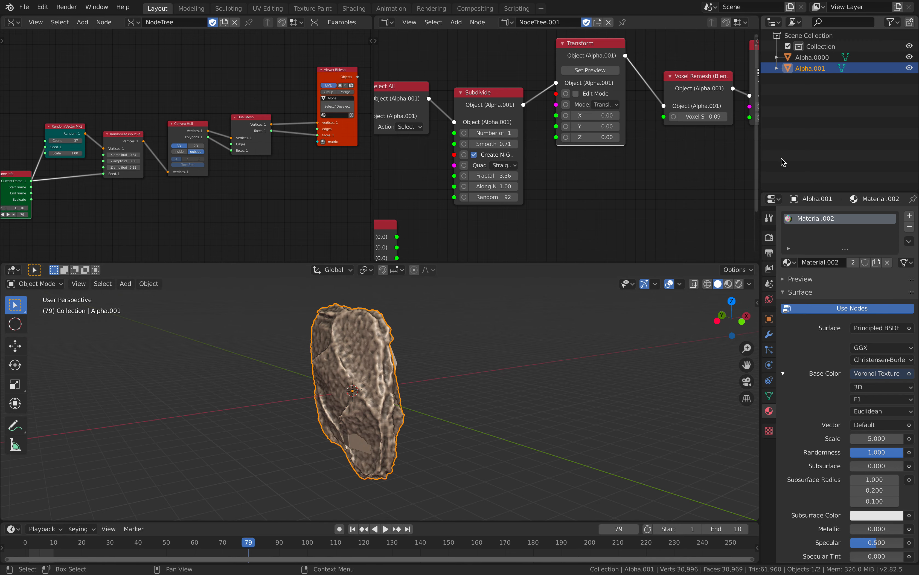
middle_drag(405, 373, 401, 373)
Set the Shading node at the end of the chain as the preview and scrub the timeline to frame 102.
middle_drag(692, 187, 601, 193)
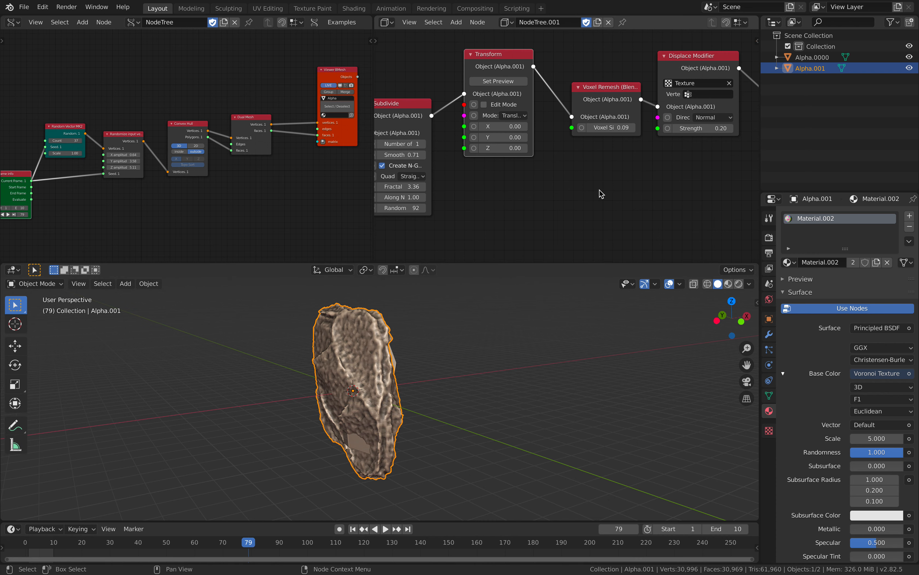
middle_drag(741, 173, 523, 181)
middle_drag(653, 180, 496, 184)
click(562, 94)
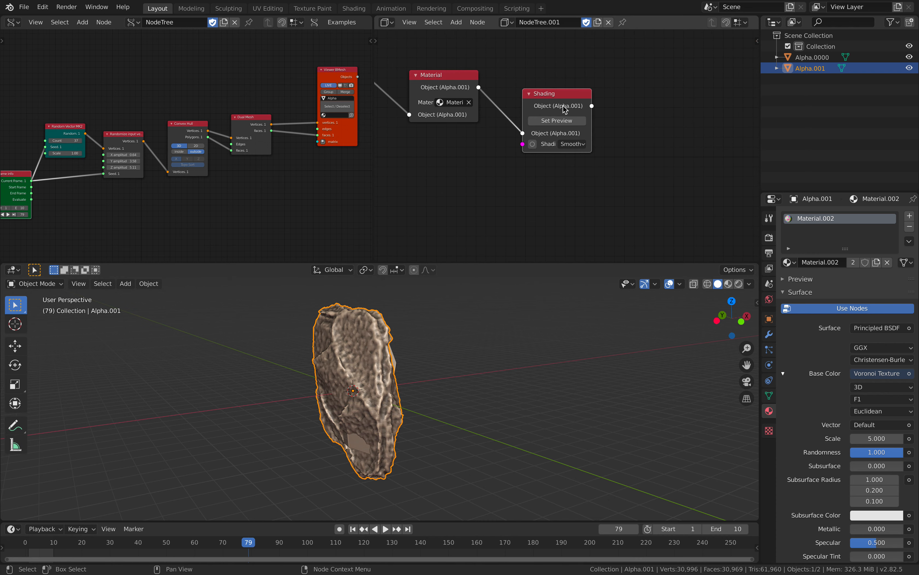
click(563, 120)
drag(288, 535, 318, 533)
Move the Scene Info node along the chain to sit beneath the Displace Modifier node before the Material node.
middle_drag(528, 180, 616, 142)
scroll(613, 179, down, 6)
middle_drag(520, 153, 607, 146)
drag(457, 159, 639, 142)
middle_drag(639, 143, 498, 146)
scroll(498, 146, down, 1)
drag(501, 145, 582, 134)
middle_drag(582, 134, 507, 147)
scroll(536, 156, up, 2)
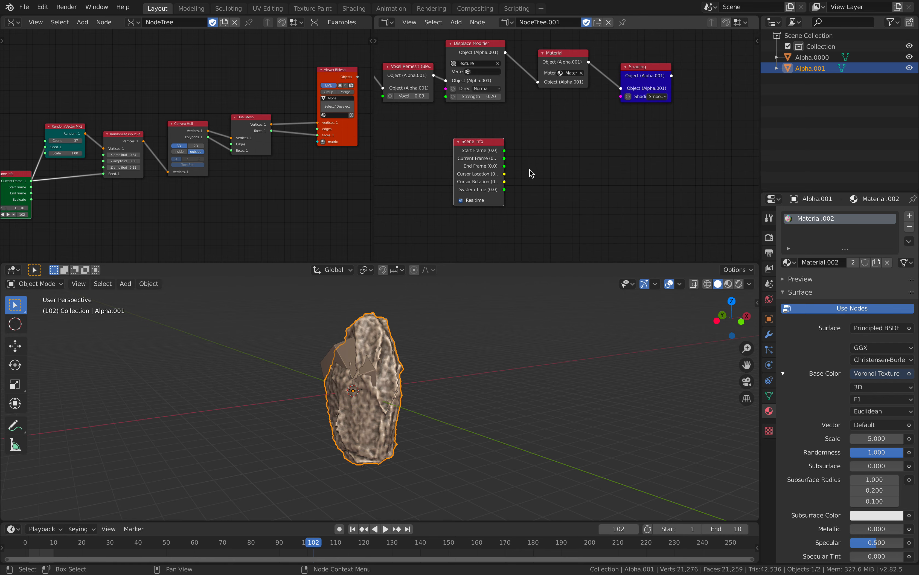
Advance the animation one frame at a time to frame 108 while watching the stone.
key(Right)
key(Right)
key(Right)
key(Right)
key(Right)
key(Right)
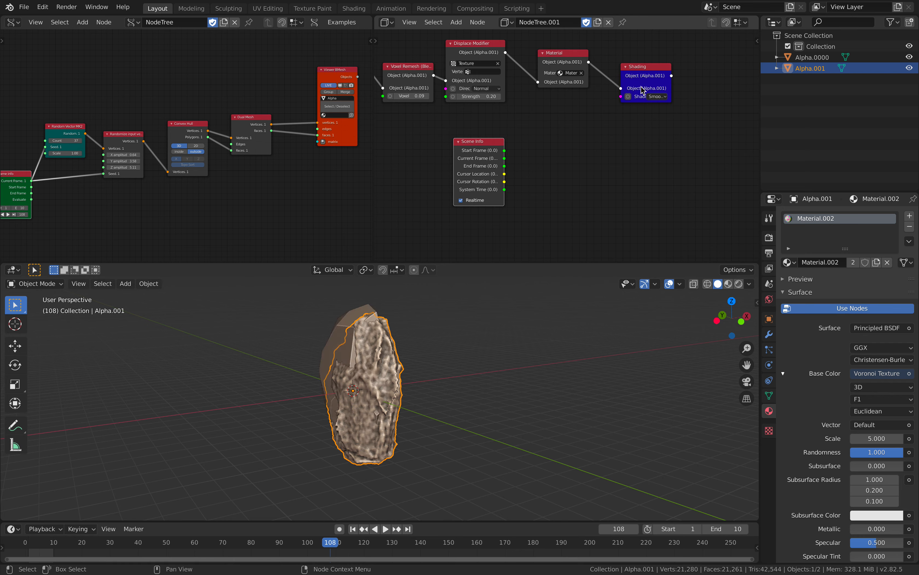
Switch the preview to the Material node and back to the Shading node to regenerate the stone.
click(650, 79)
click(569, 53)
click(569, 72)
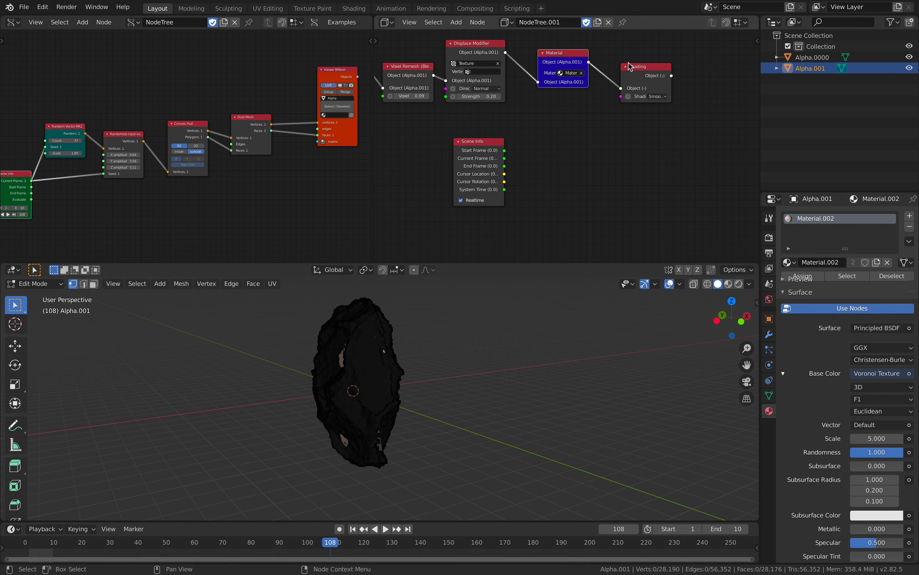
click(644, 69)
click(646, 86)
key(space)
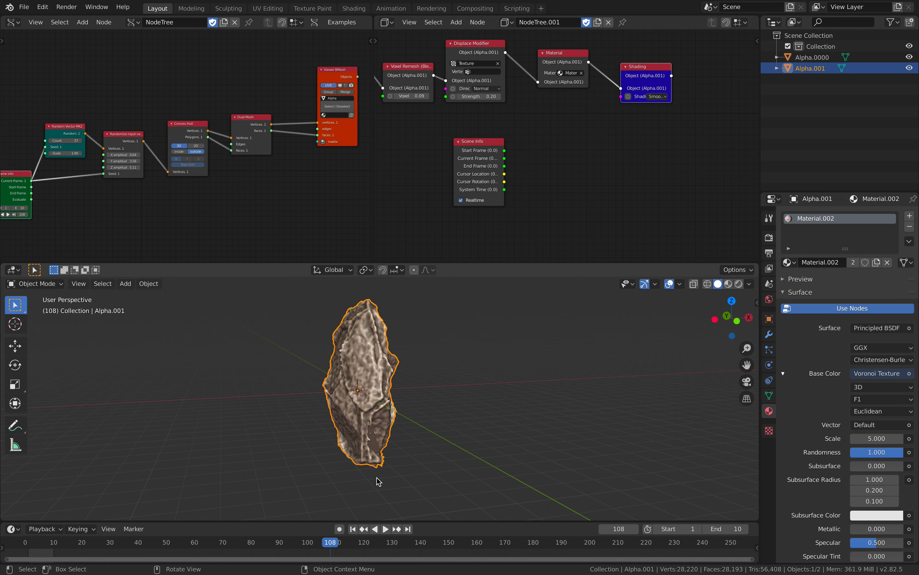
Scrub the timeline back to frame 99 and inspect the base shape against the textured stone.
drag(421, 540, 305, 525)
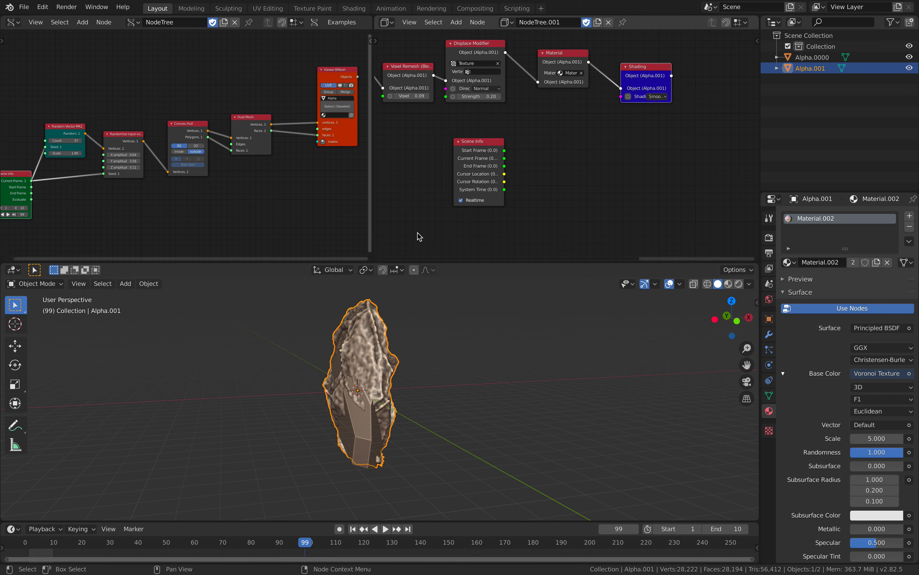
middle_drag(557, 217, 585, 211)
middle_drag(452, 392, 390, 373)
click(373, 427)
click(402, 370)
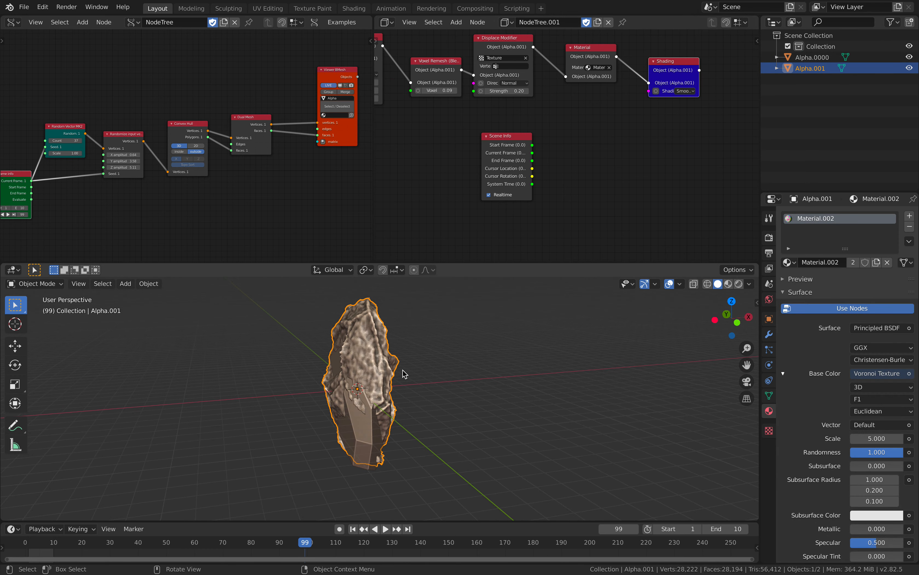
Review the Wavefront OBJ export options, including the Geometry settings, and leave without exporting.
click(23, 7)
mouse_move(110, 166)
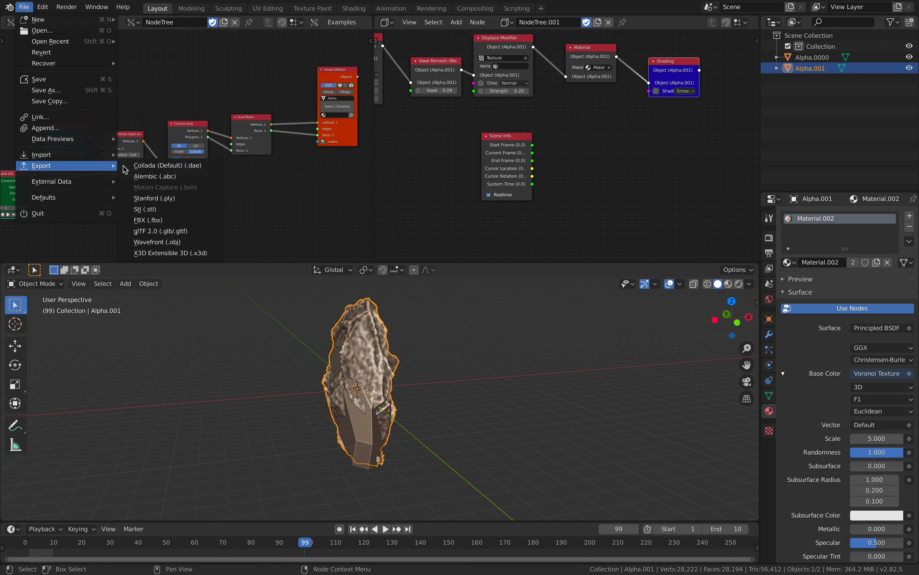
click(186, 242)
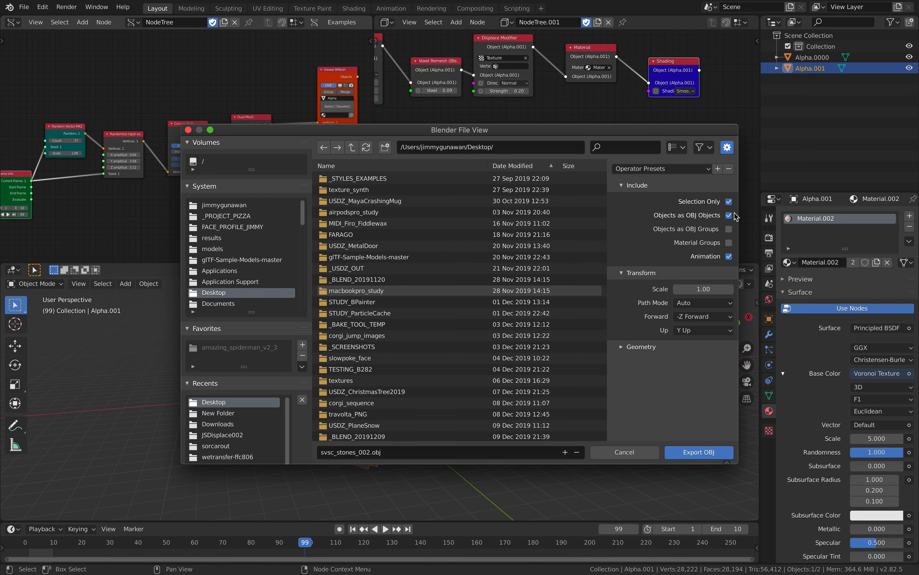
click(639, 346)
click(625, 454)
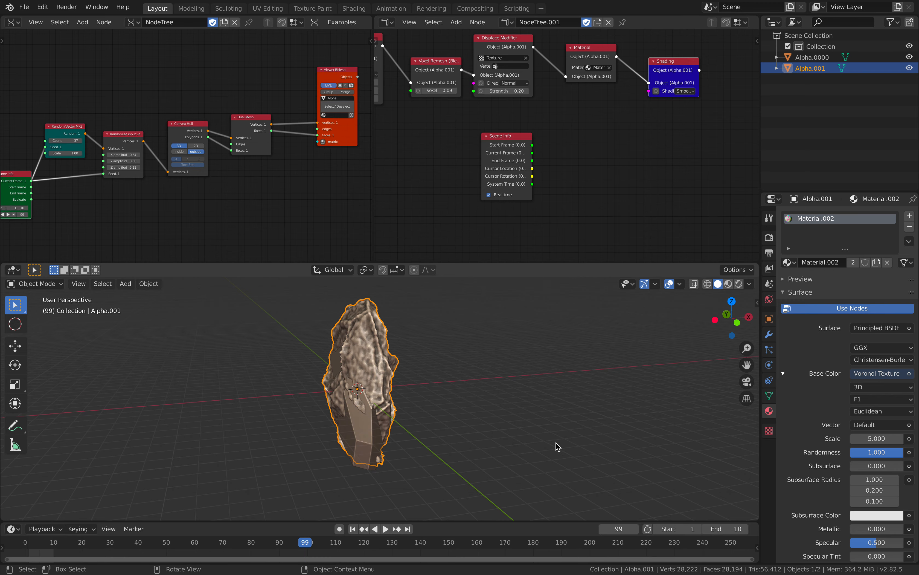
Clear the selection and select the textured stone again.
key(a)
key(a)
click(391, 374)
middle_drag(390, 374, 399, 375)
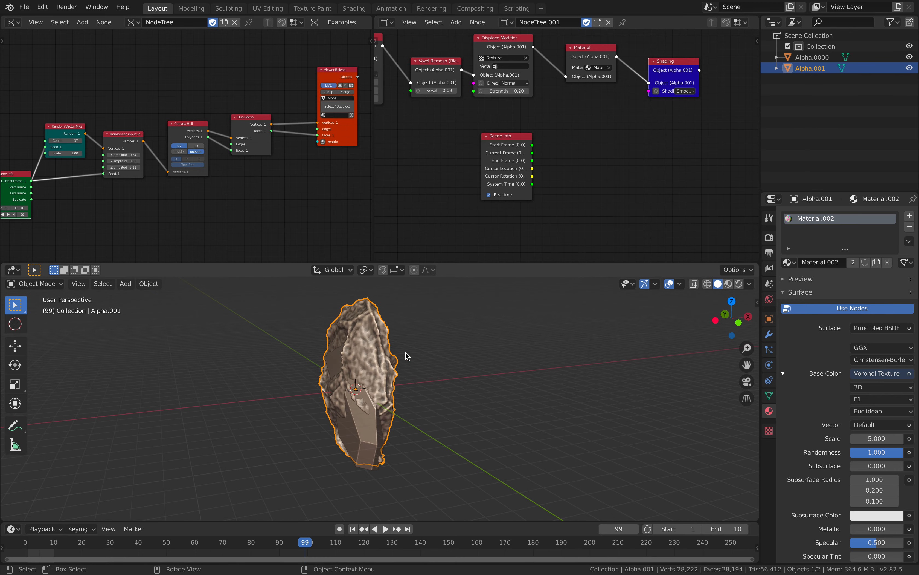
Look over the Sorcar node chain from the Custom Object node along to the Scene Info node.
middle_drag(449, 132, 637, 181)
middle_drag(492, 169, 597, 150)
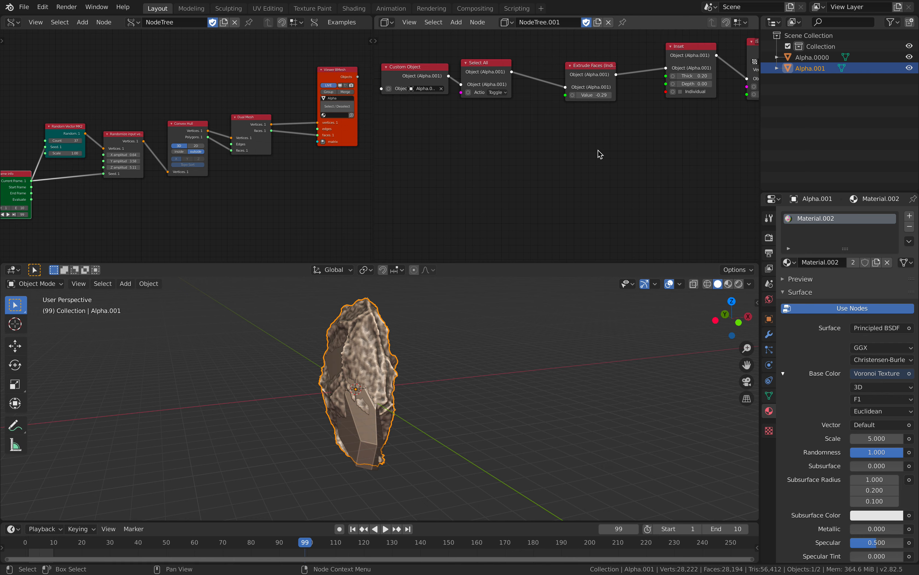
middle_drag(454, 141, 559, 161)
drag(534, 94, 509, 99)
middle_drag(468, 145, 530, 154)
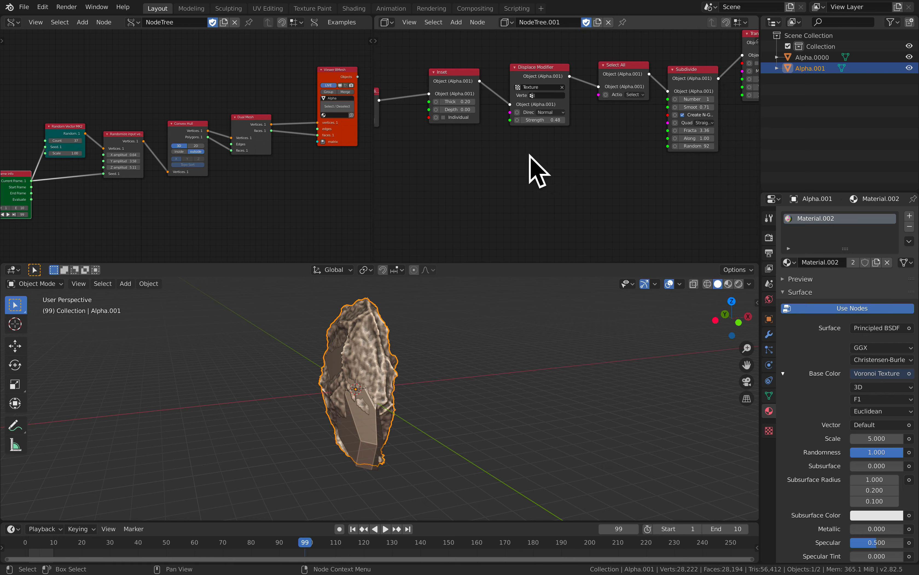
middle_drag(753, 185, 443, 164)
scroll(608, 116, up, 2)
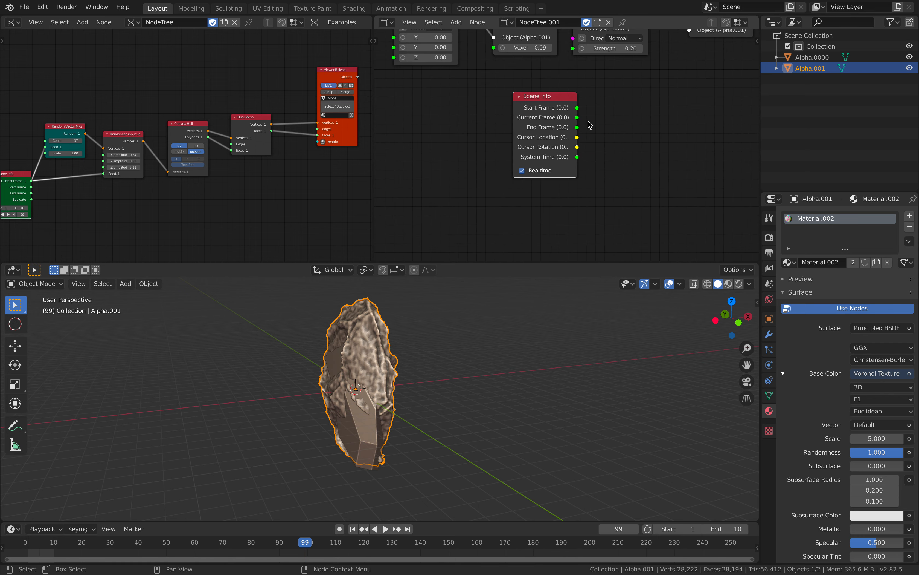
Move the Scene Info node beside the Subdivide node and show the Subdivide node's properties.
drag(577, 118, 623, 112)
middle_drag(623, 113, 724, 164)
scroll(526, 166, down, 1)
drag(657, 152, 565, 156)
middle_drag(572, 148, 636, 145)
drag(623, 150, 425, 144)
scroll(437, 146, up, 1)
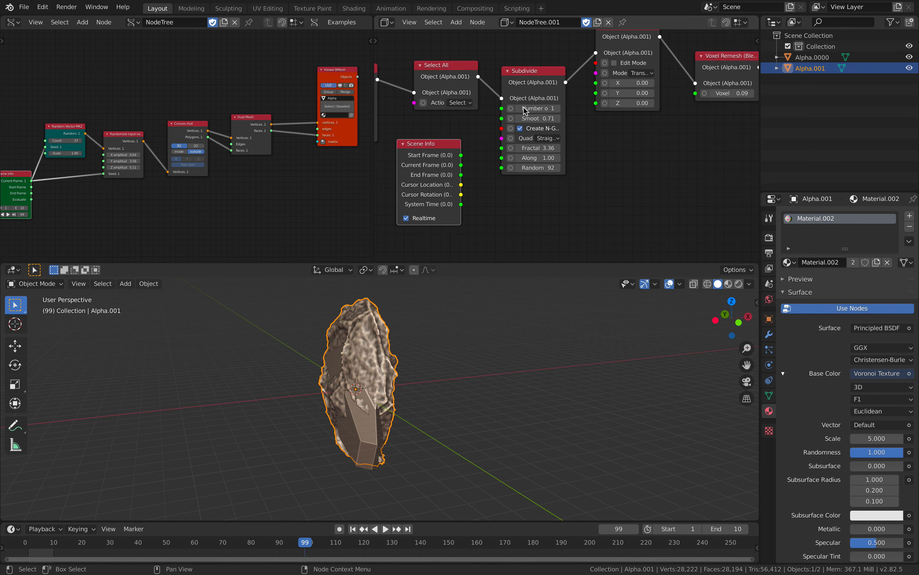
click(559, 73)
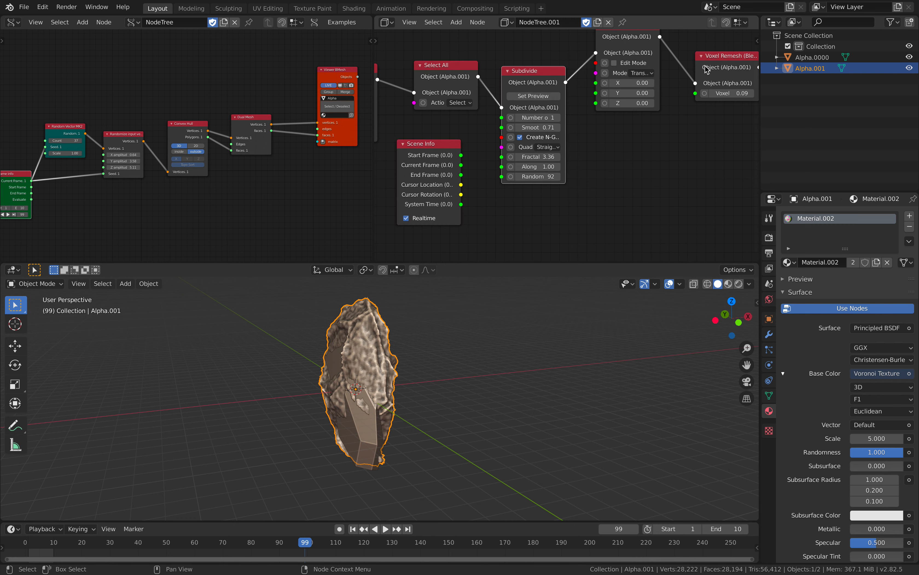
click(757, 41)
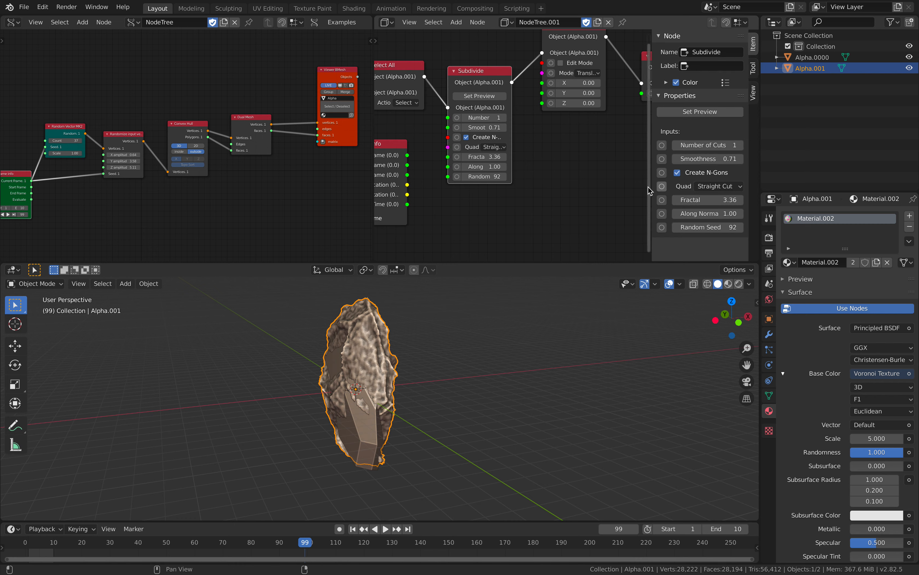
Move the Scene Info node to the start of the chain, beneath the Select All and Extrude Faces nodes.
scroll(509, 165, down, 3)
middle_drag(532, 154, 648, 153)
drag(508, 146, 450, 160)
middle_drag(427, 145, 553, 138)
drag(619, 148, 482, 151)
middle_drag(482, 151, 600, 153)
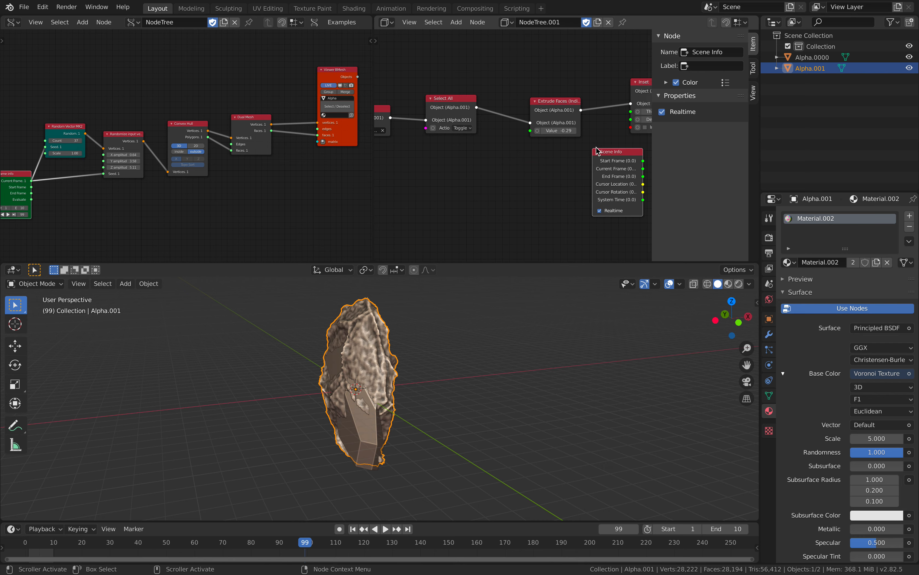
drag(601, 154, 479, 161)
scroll(507, 145, up, 1)
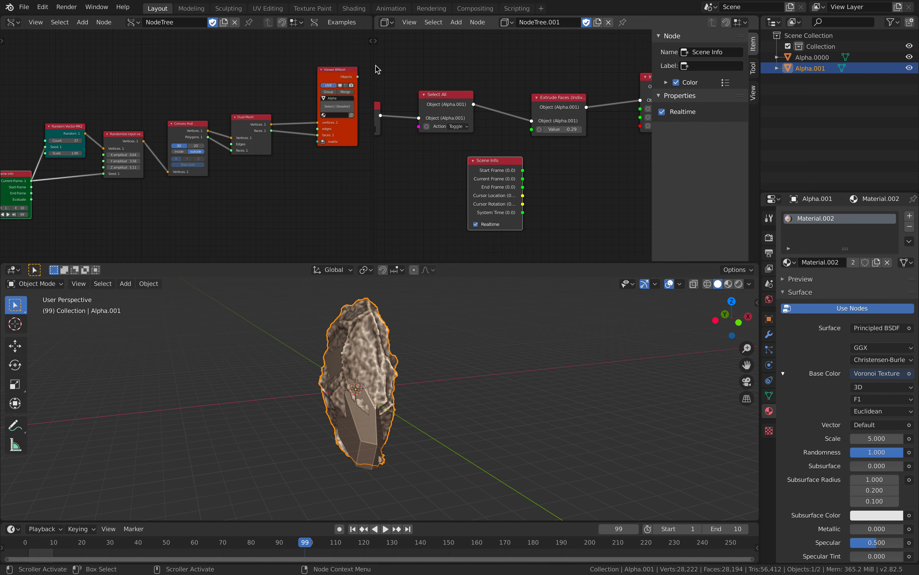
Widen the Sorcar node editor and add a Number node beside the Scene Info node.
drag(374, 68, 175, 72)
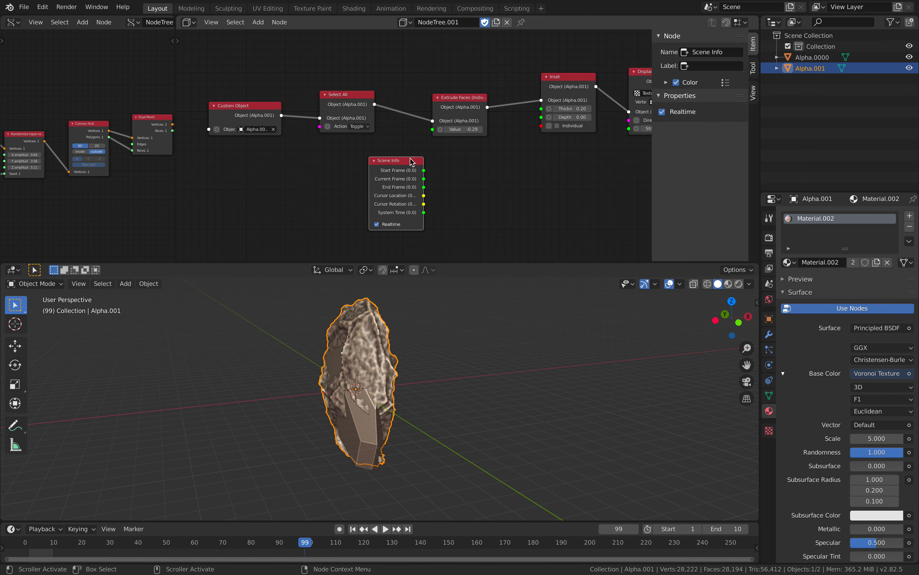
scroll(417, 164, up, 1)
key(ctrl+a)
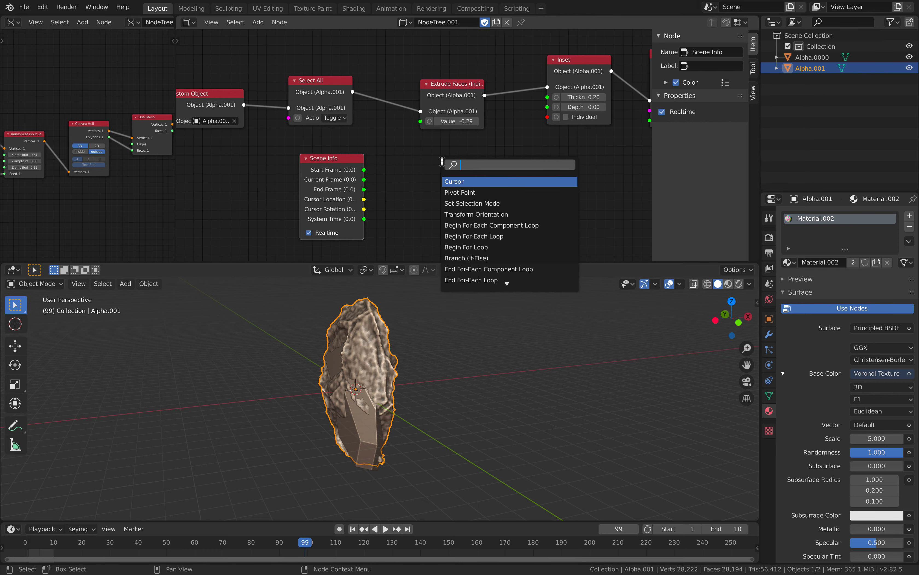
text(num)
key(Return)
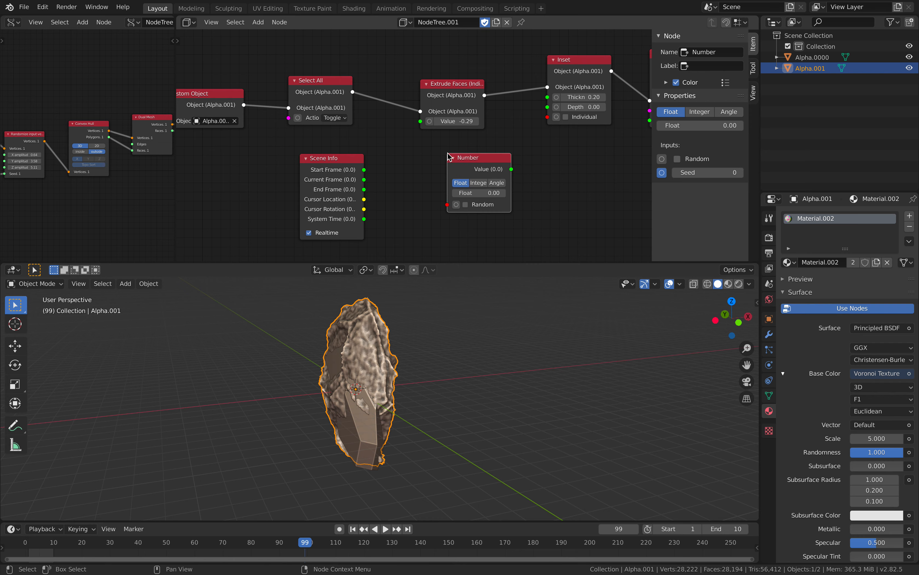
Set the Number node to float 0.03 with Random enabled and try to link Scene Info's Current Frame to it.
drag(471, 193, 471, 194)
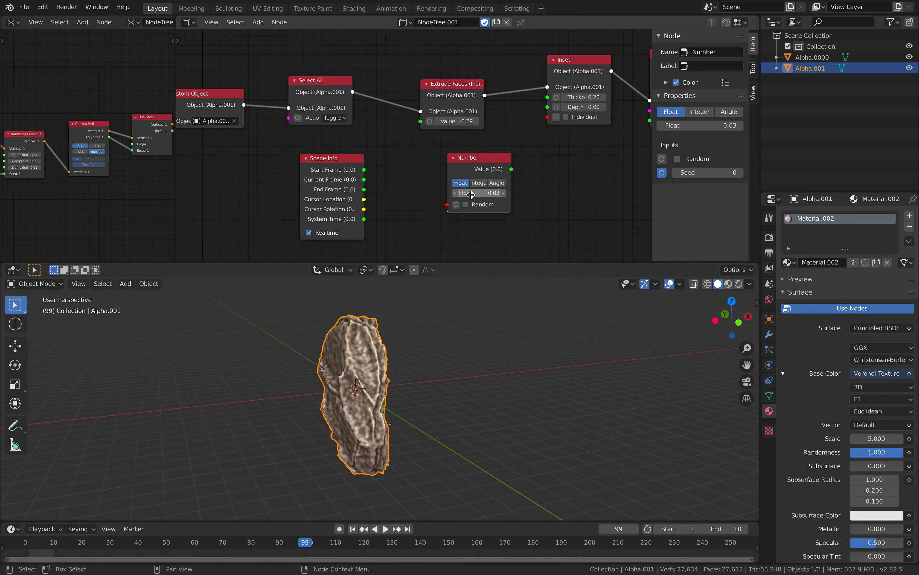
click(466, 205)
drag(364, 179, 452, 168)
click(452, 168)
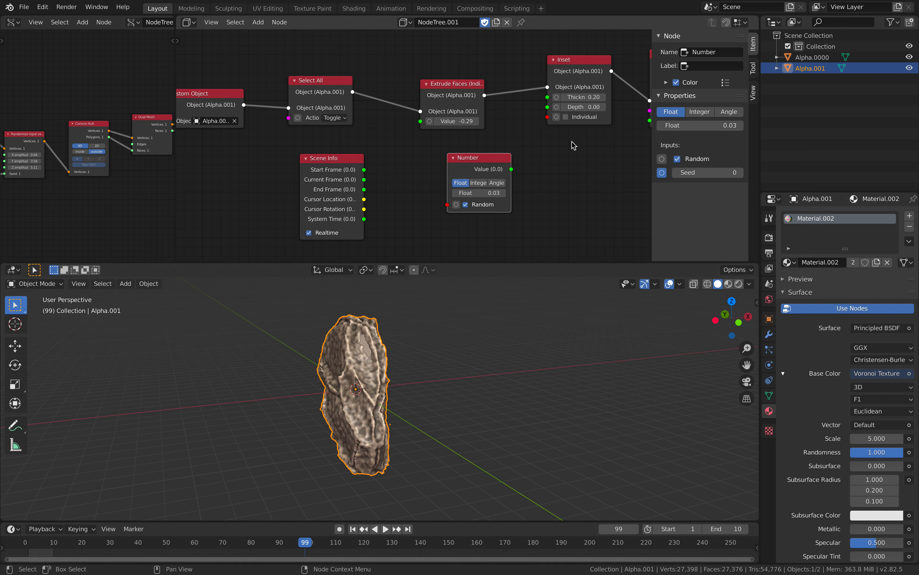
Drive the Inset node's Depth from the Number node, with its Seed input exposed and linked to Scene Info's Current Frame, and save the file.
click(662, 173)
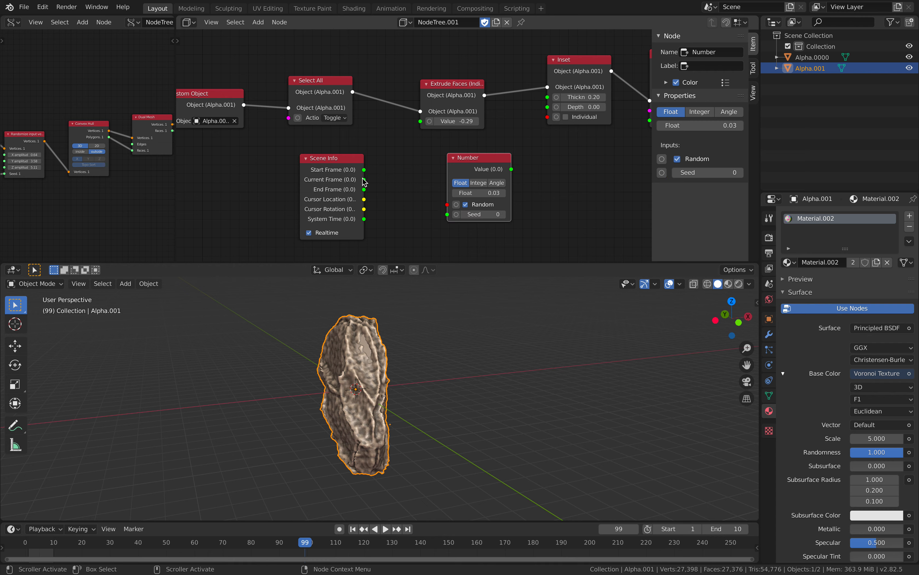
drag(366, 180, 440, 214)
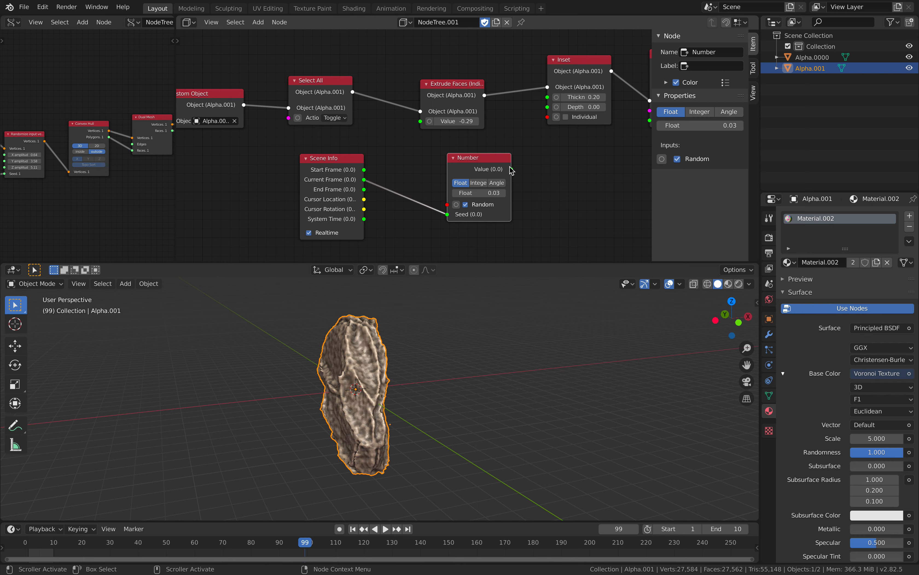
drag(512, 169, 521, 110)
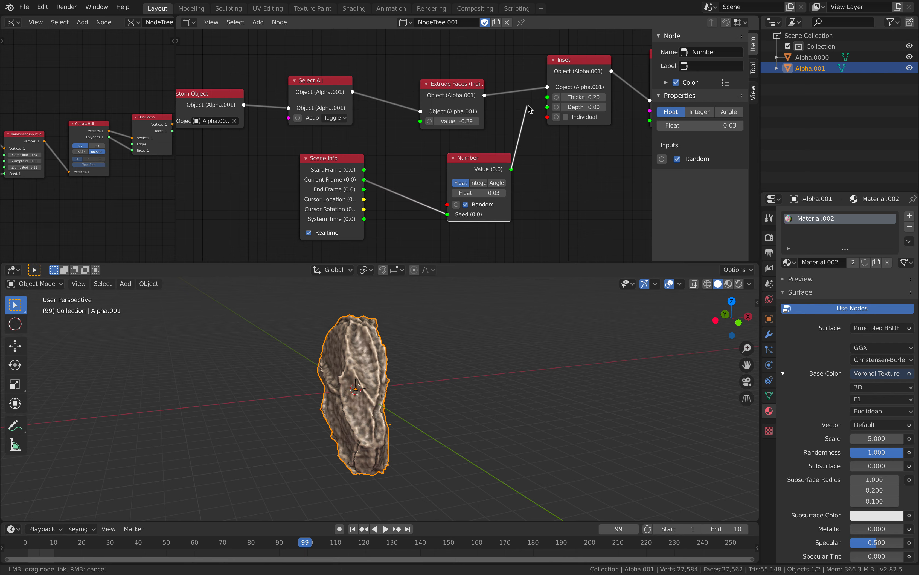
drag(544, 106, 547, 107)
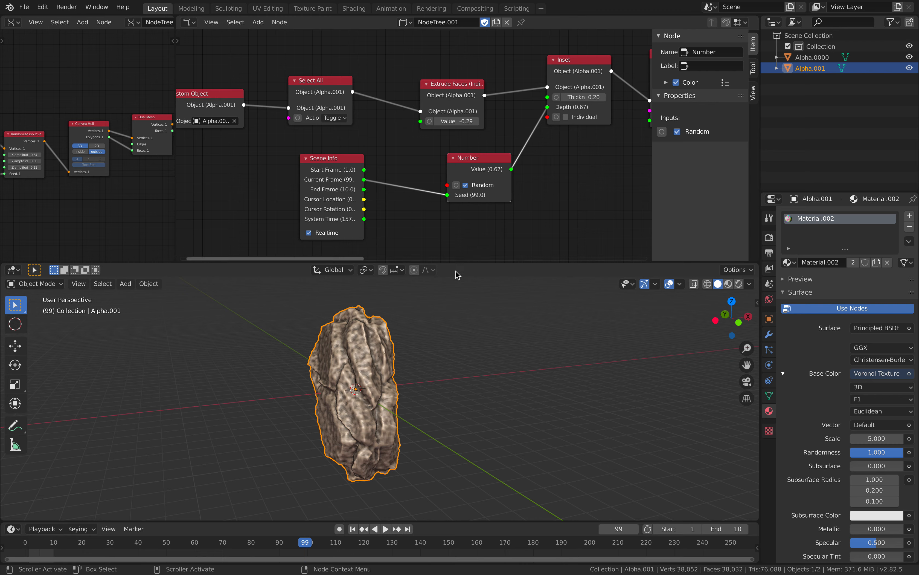
middle_drag(432, 317, 516, 321)
key(ctrl+s)
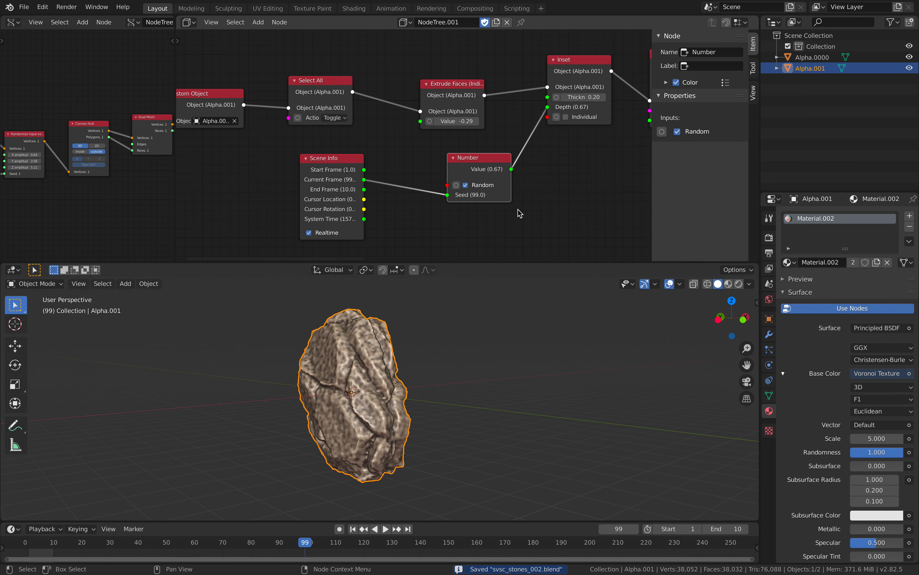
Advance the timeline to frame 106 and inspect the stone's shape.
key(Right)
key(Right)
key(Right)
key(Right)
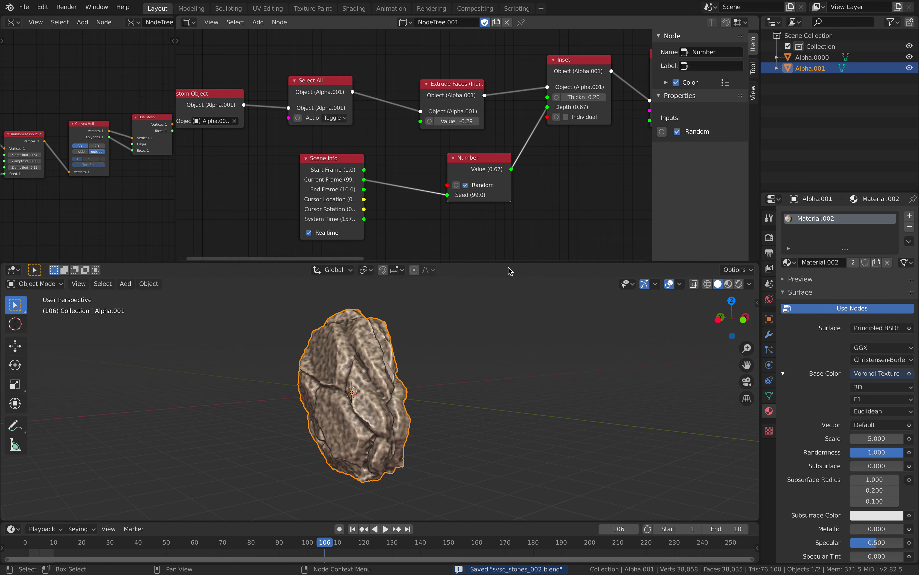
middle_drag(380, 349, 344, 350)
Offset the generated stone from its source mesh by setting the Transform node's X to 3.56.
middle_drag(560, 206, 645, 195)
middle_drag(486, 127, 511, 129)
ctrl+scroll(512, 129, right, 15)
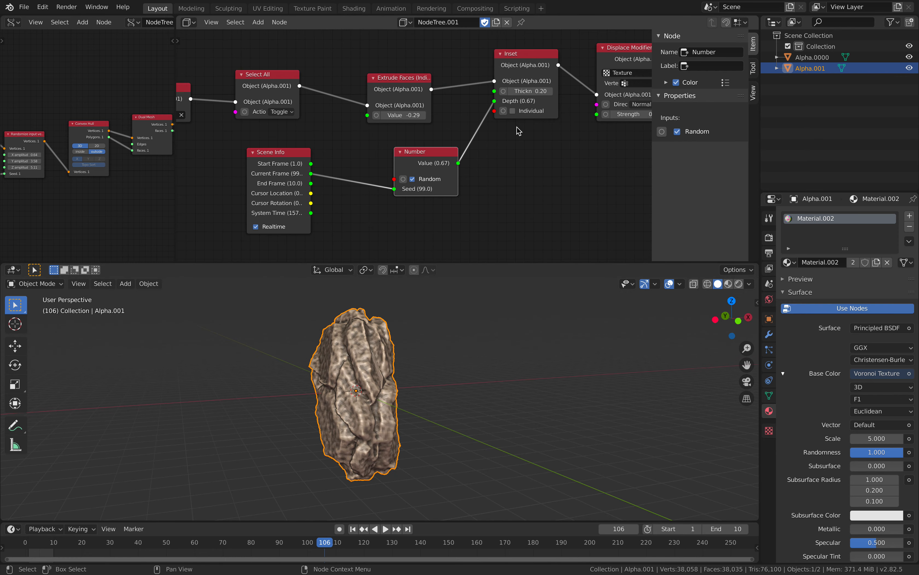
ctrl+scroll(438, 170, right, 4)
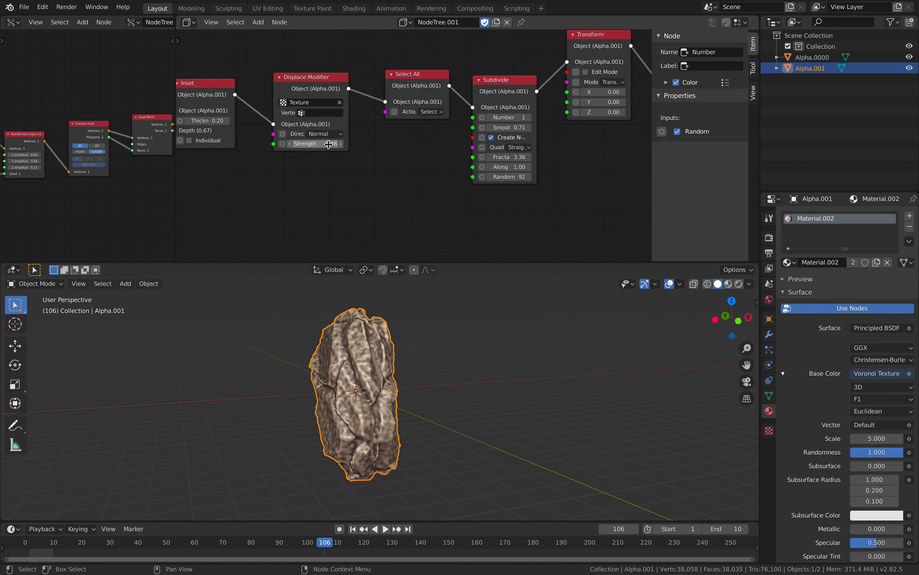
middle_drag(573, 149, 463, 156)
shift+drag(496, 100, 836, 110)
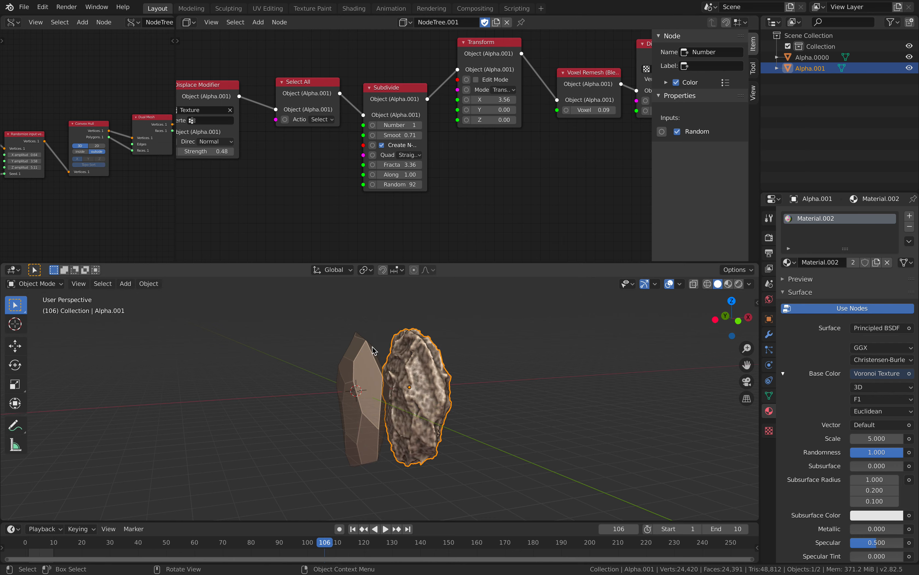
Compare the source mesh and the generated stone side by side while advancing to frame 117.
middle_drag(372, 349, 329, 353)
click(329, 353)
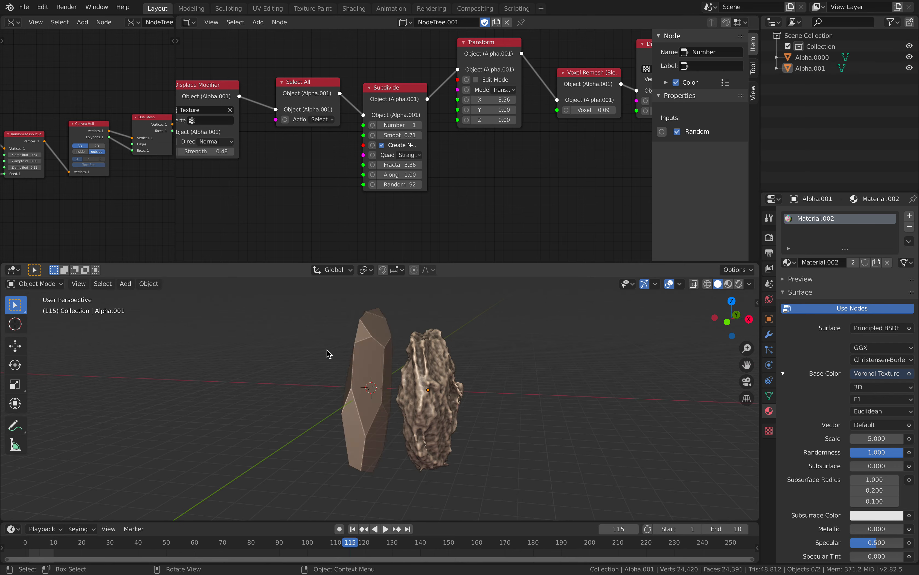
scroll(343, 177, down, 2)
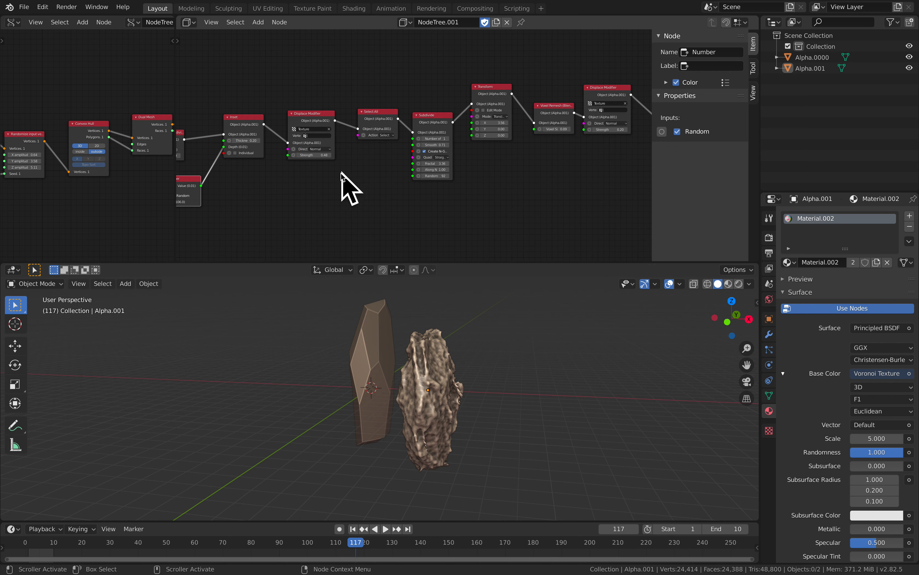
Shift the Custom Object node away from Select All and pick Alpha.0000 as its object again.
scroll(380, 152, up, 5)
drag(312, 81, 288, 80)
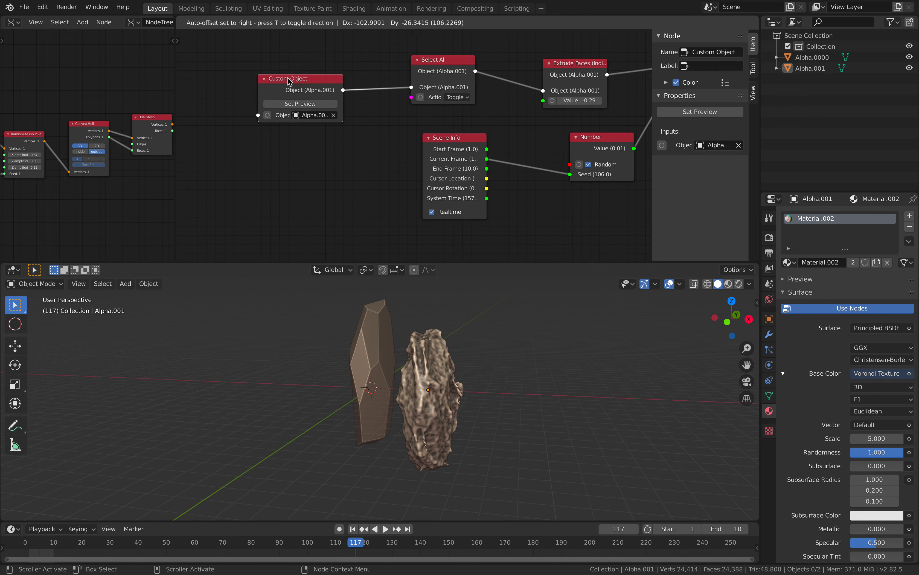
click(313, 115)
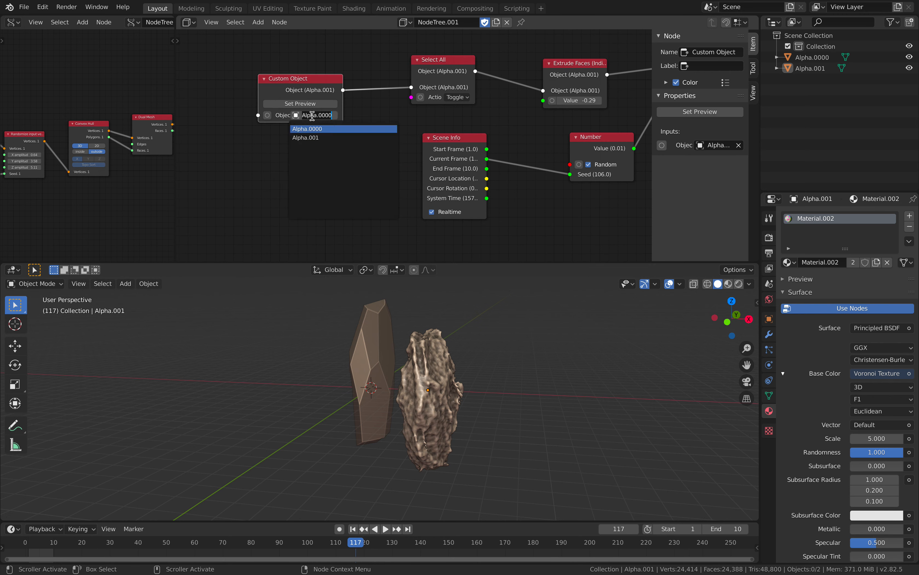
click(314, 134)
Advance the timeline to frame 176 to check the stone variations, and save the file.
key(space)
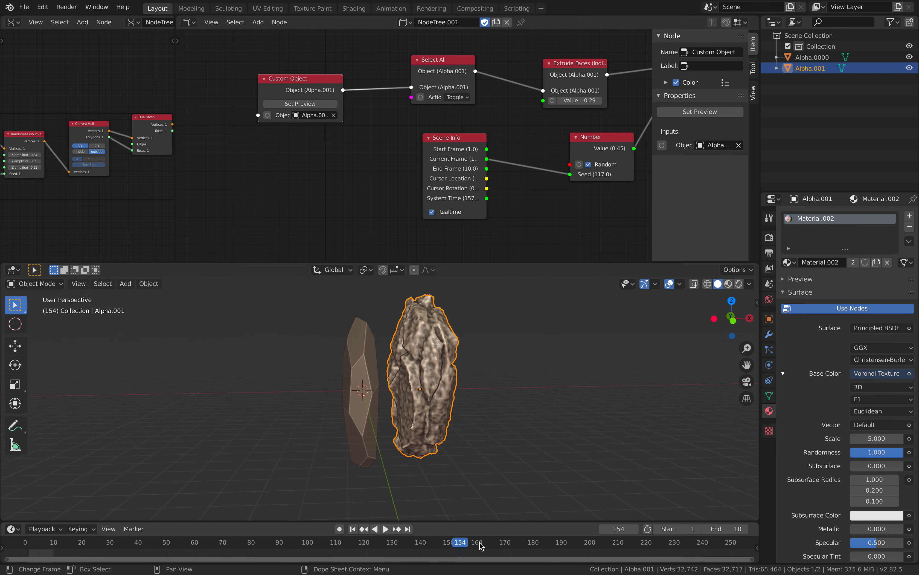
click(450, 212)
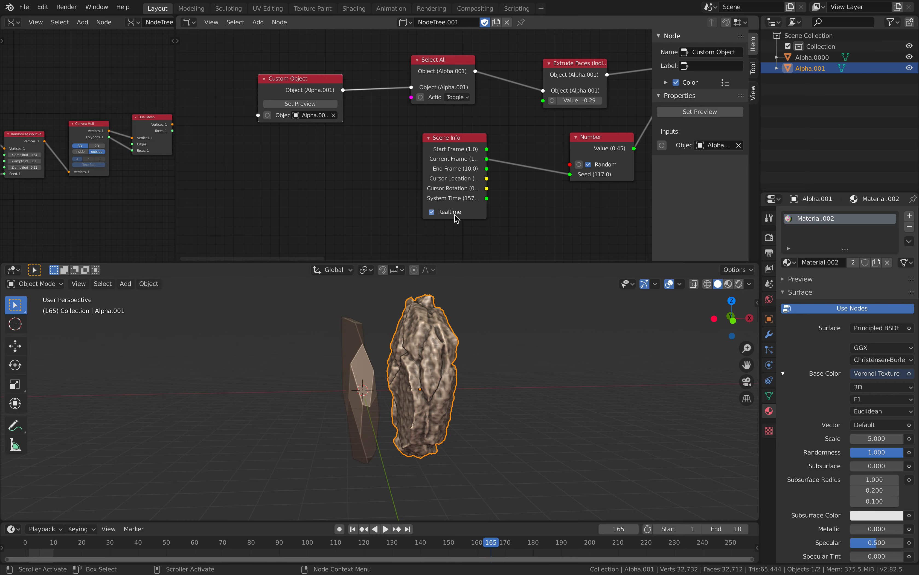
mouse_move(471, 210)
middle_down()
mouse_move(482, 190)
mouse_move(468, 199)
middle_up()
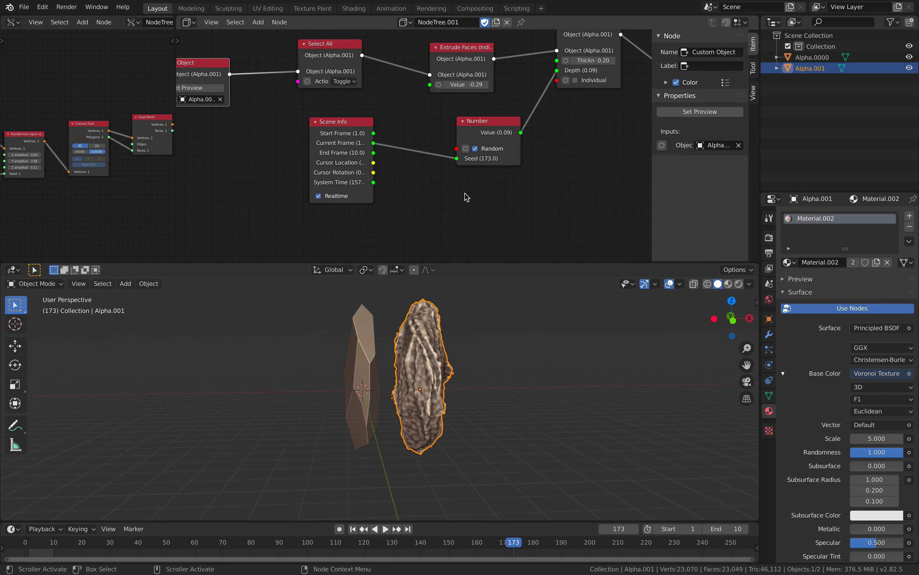
key(ctrl+s)
middle_drag(493, 376, 458, 376)
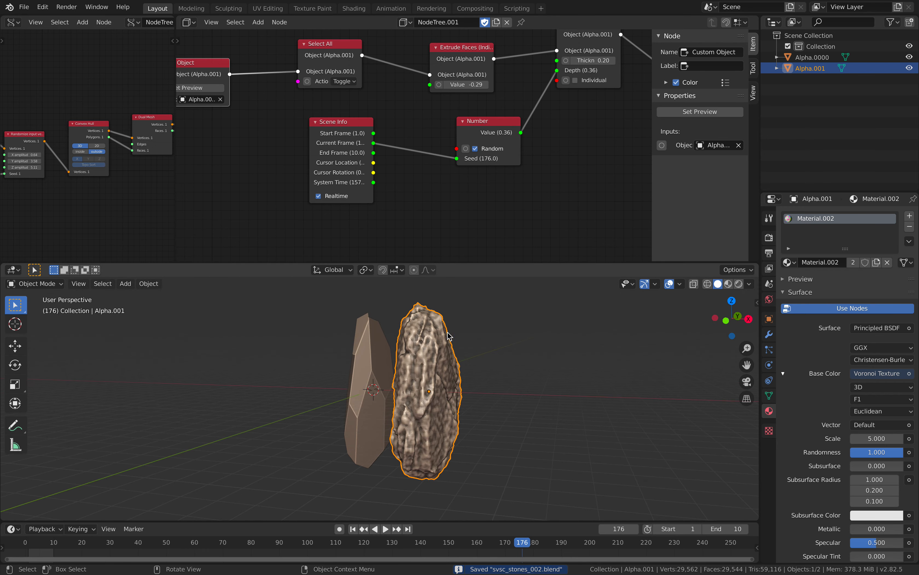
Export the selected stone as a Wavefront OBJ animation named svsc_stones_002.obj into the Desktop's New Folder, with Selection Only and Animation enabled.
click(24, 7)
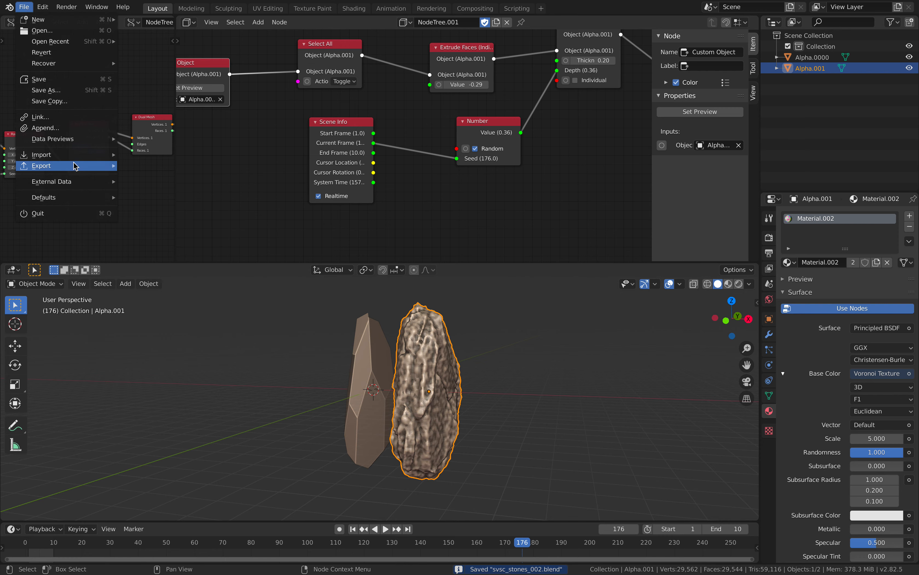
mouse_move(75, 166)
click(182, 241)
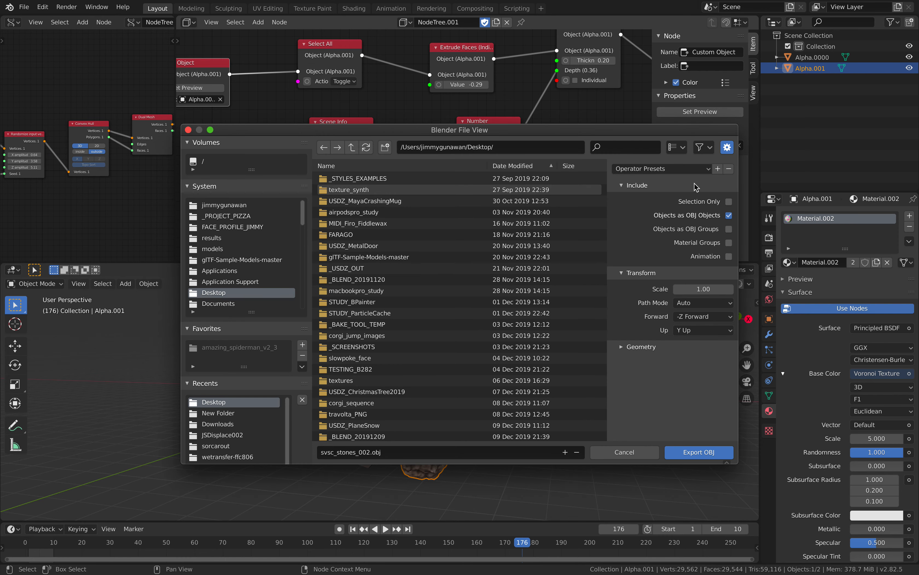
click(672, 348)
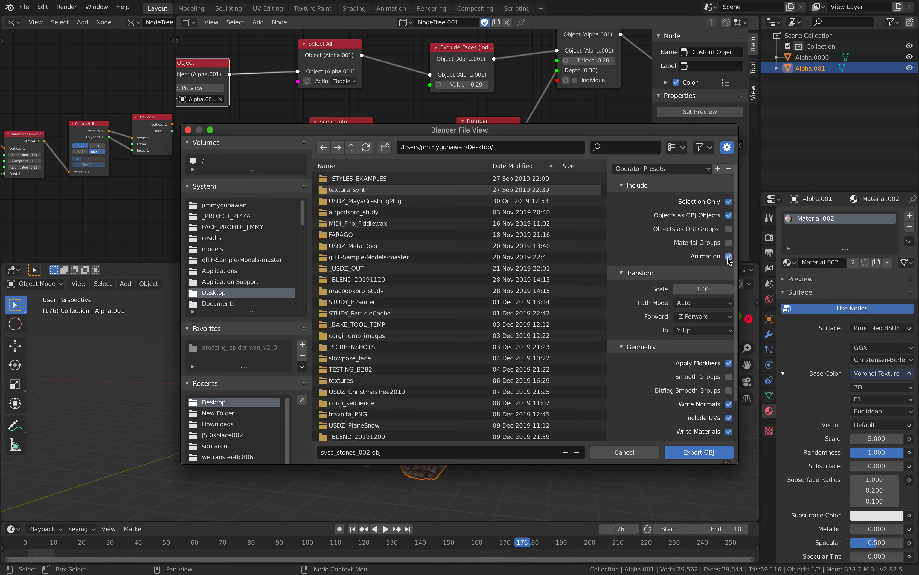
click(519, 169)
click(409, 179)
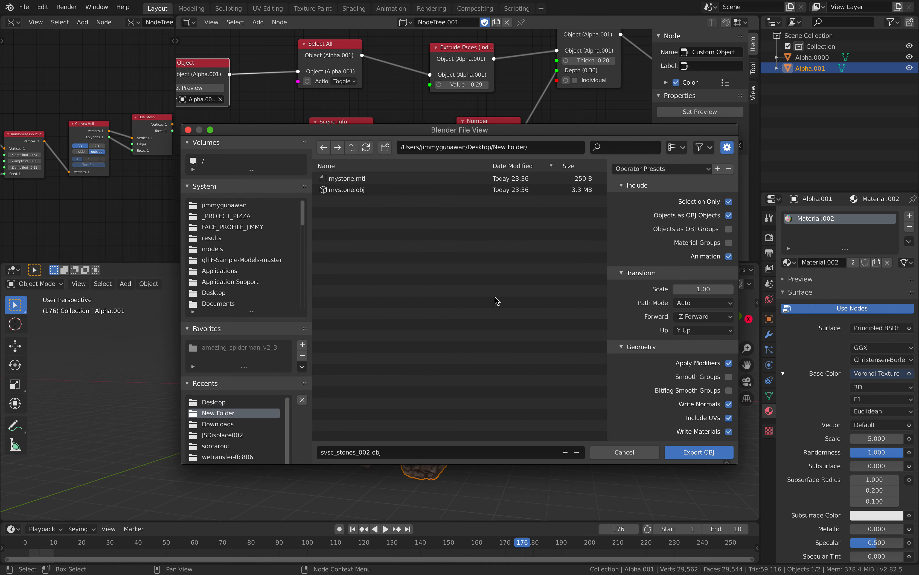
click(687, 451)
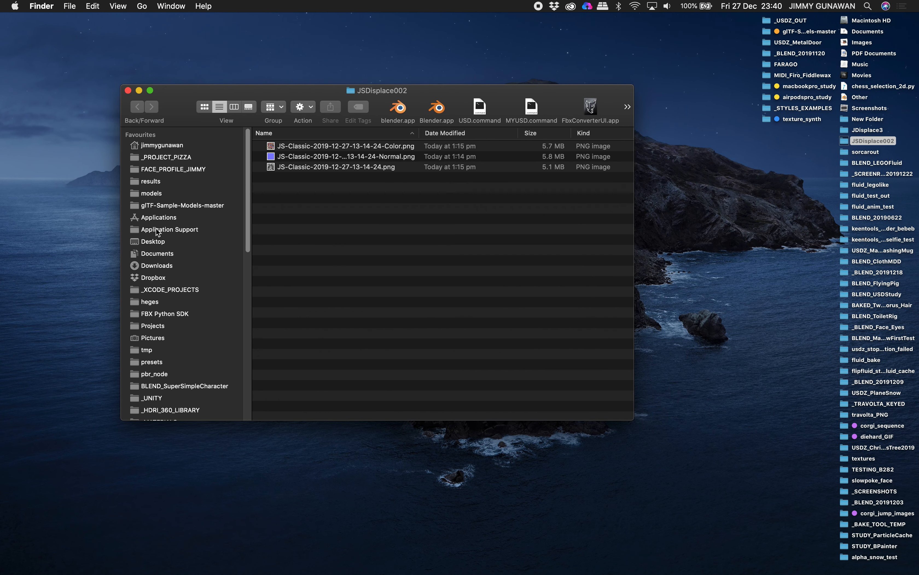
In Finder, open New Folder on the Desktop and delete mystone.mtl and mystone.obj.
click(160, 242)
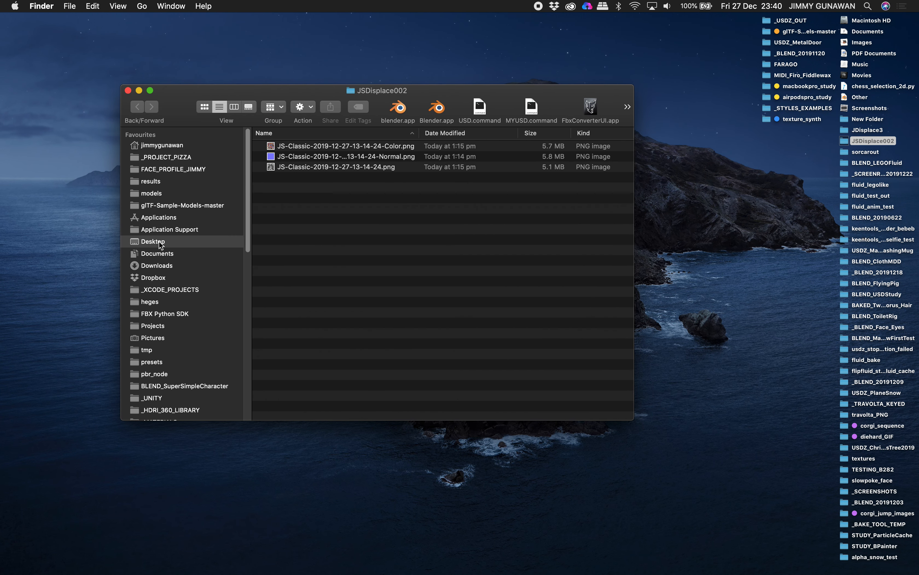
click(303, 148)
double_click(305, 145)
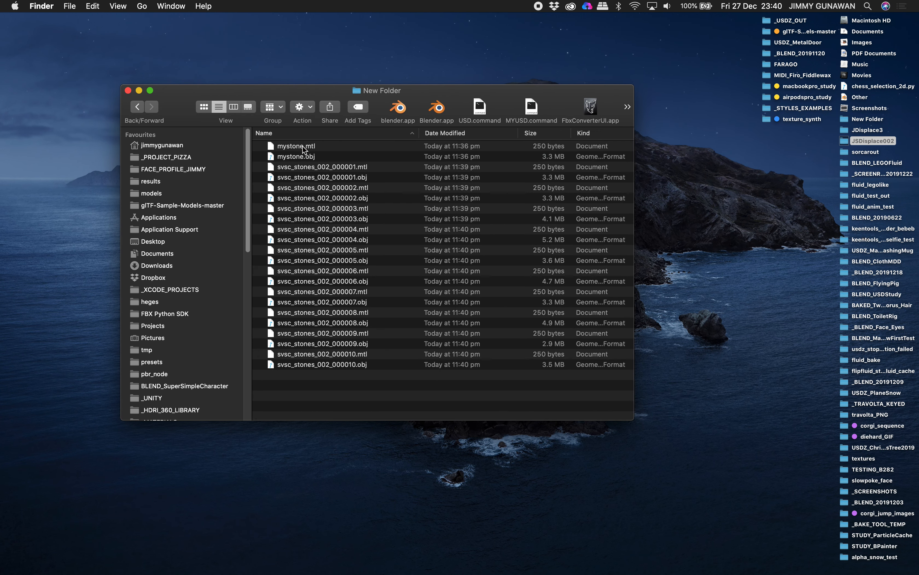
click(306, 156)
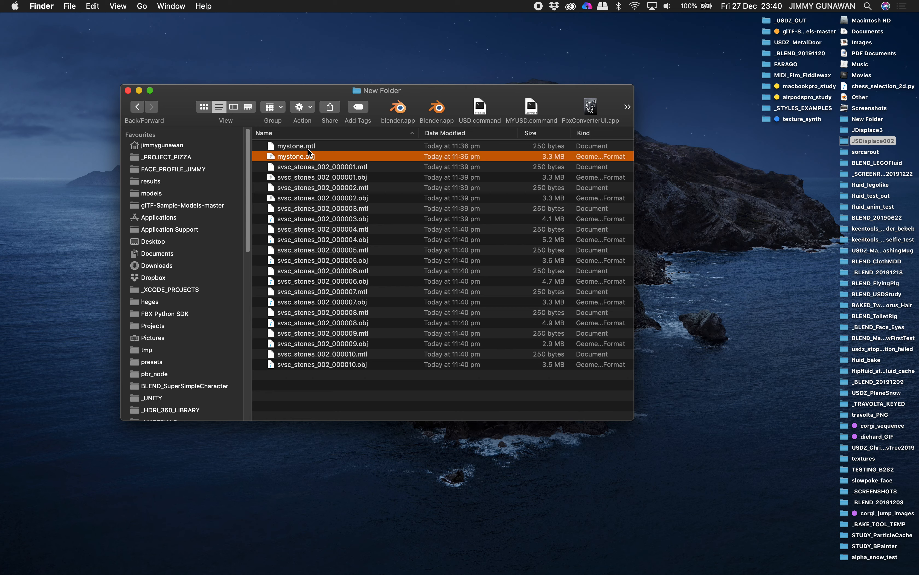
shift+click(306, 146)
right_click(306, 146)
click(336, 194)
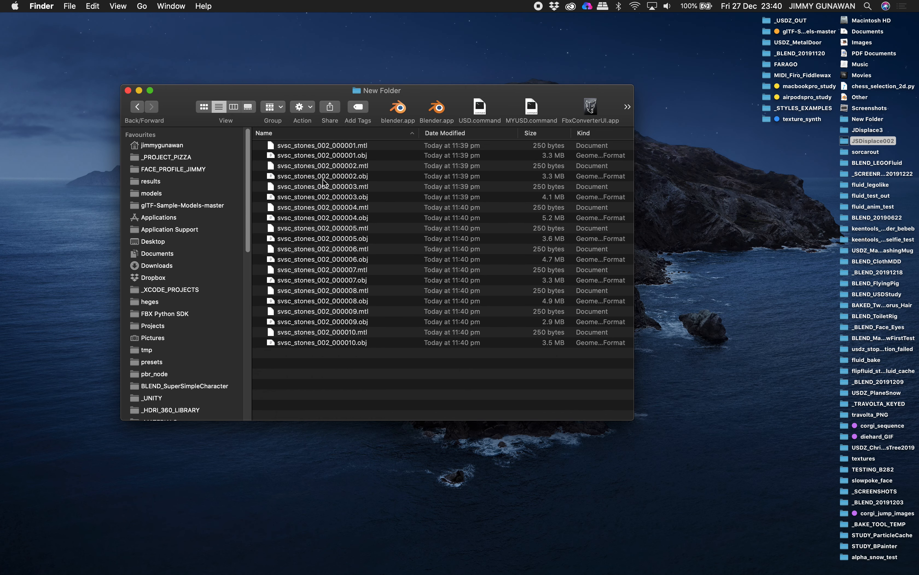
Switch back to Blender, start a new file and delete all its default objects.
key(ctrl+Right)
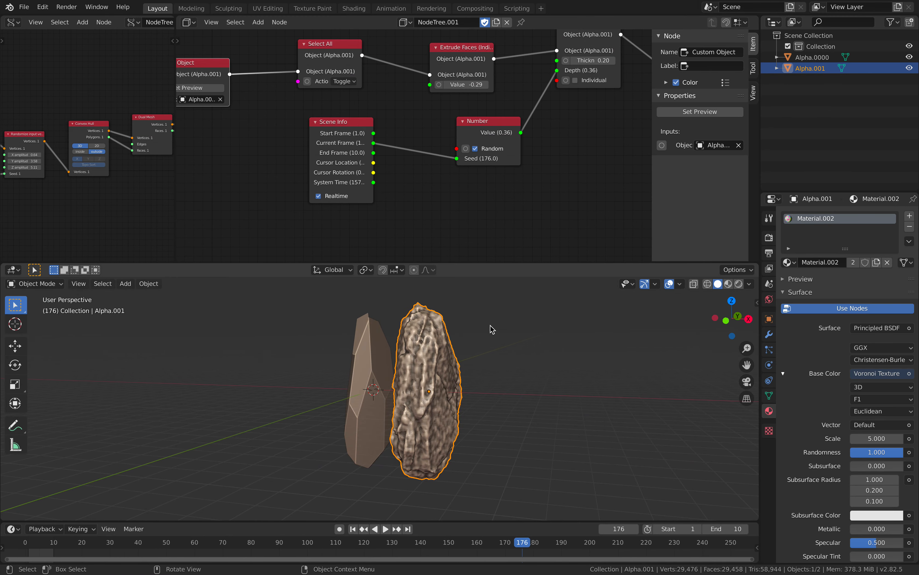
middle_drag(491, 327, 469, 347)
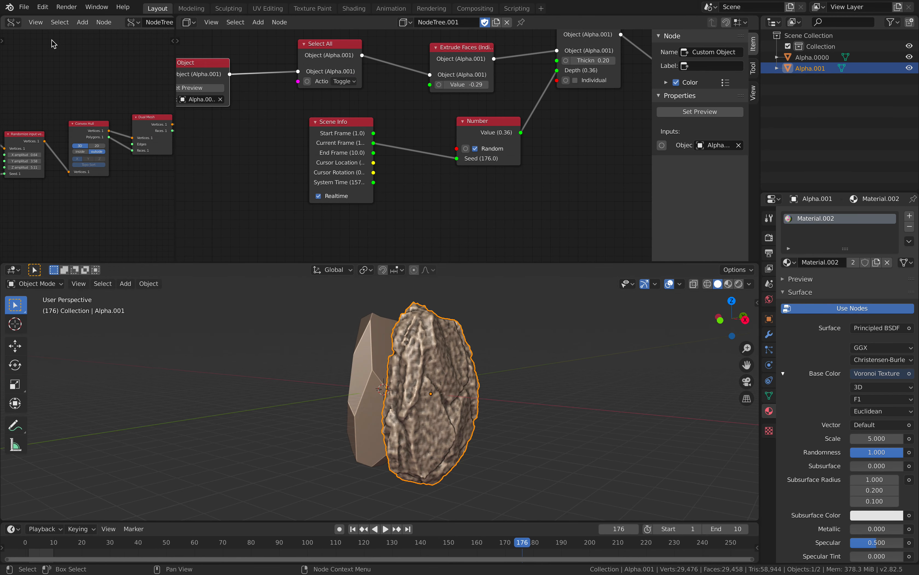
click(25, 8)
mouse_move(38, 20)
click(137, 22)
key(a)
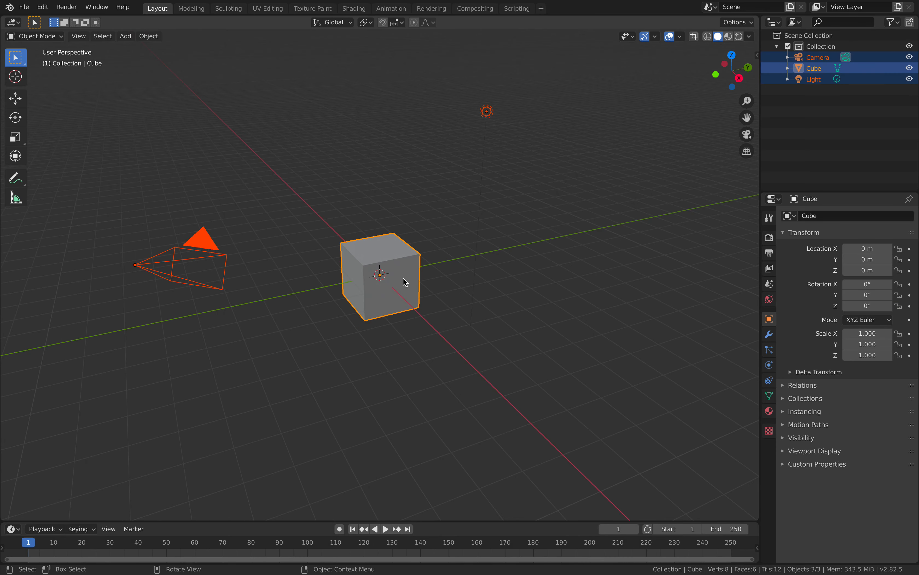
key(Delete)
click(25, 7)
mouse_move(76, 155)
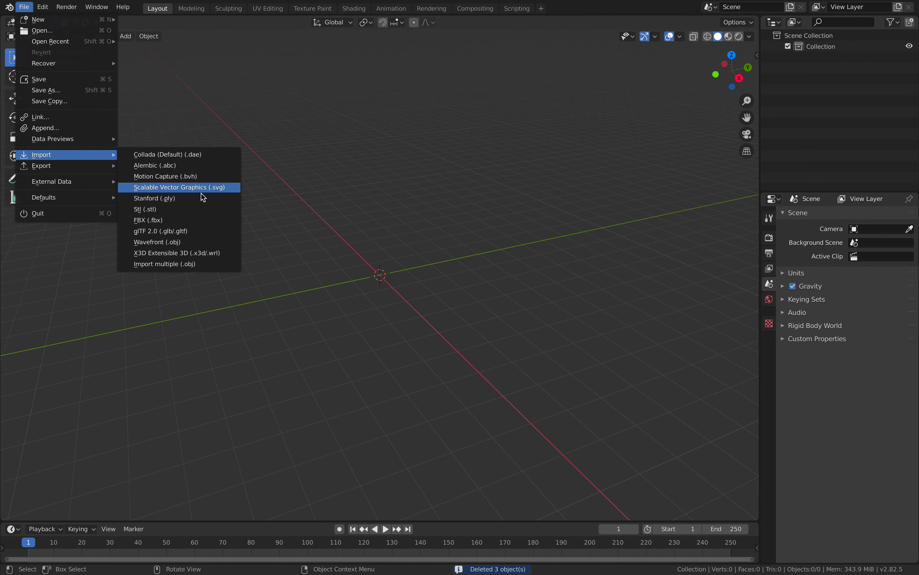
click(209, 243)
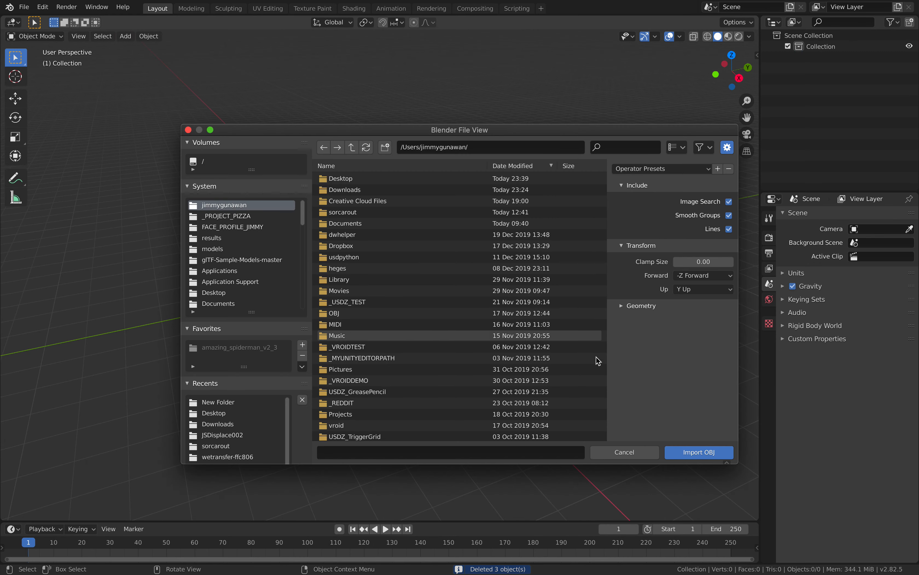
click(637, 457)
Import all the svsc_stones_002 OBJ files from the Desktop's New Folder together with the Import multiple (.obj) command.
click(25, 7)
mouse_move(66, 154)
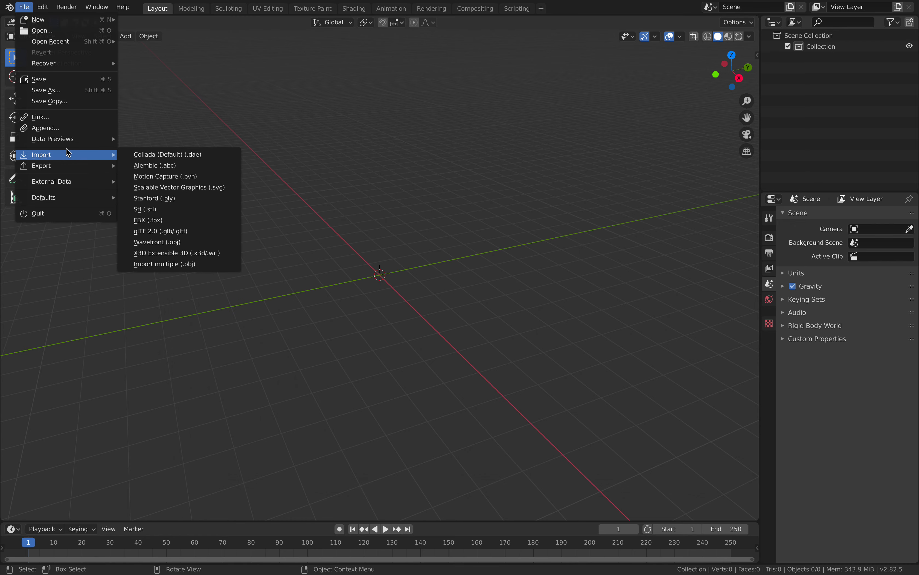
click(175, 264)
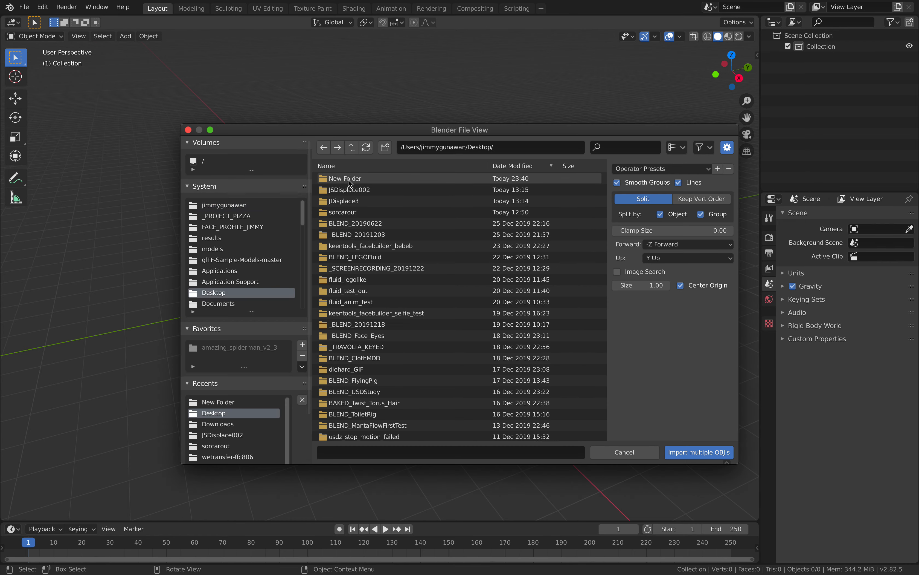
double_click(357, 183)
key(a)
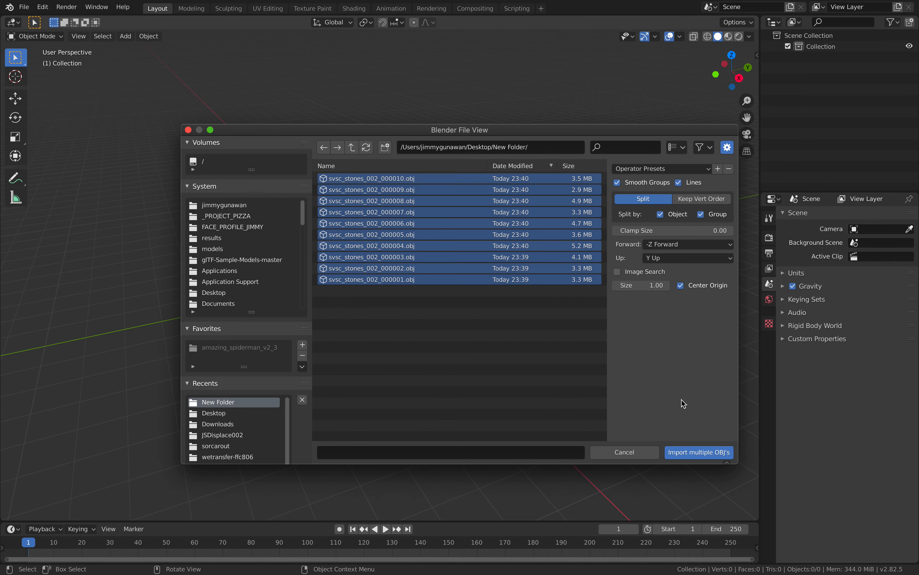
click(690, 455)
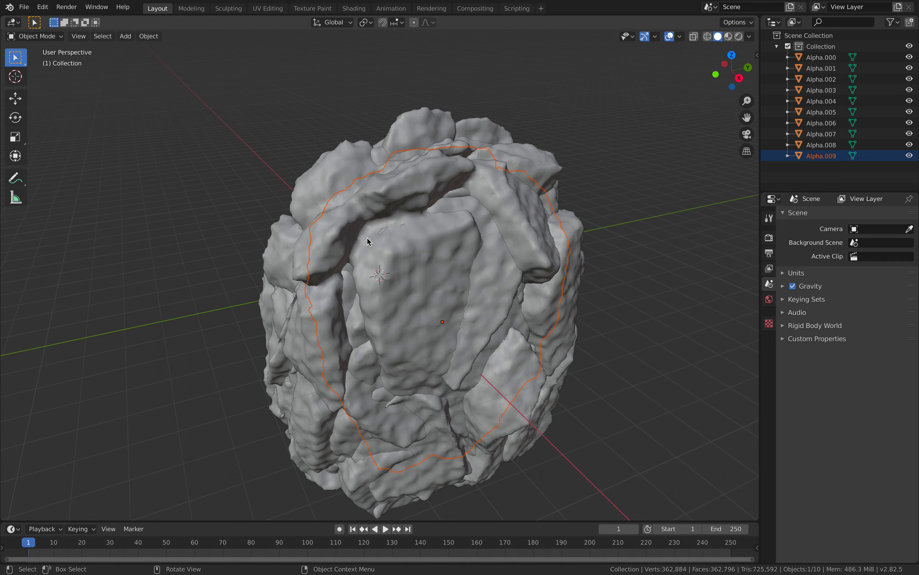
Move Alpha.009 out of the overlapping pile toward negative X and place a second stone between it and the pile.
middle_drag(367, 237, 509, 273)
scroll(508, 274, down, 4)
key(g)
click(323, 266)
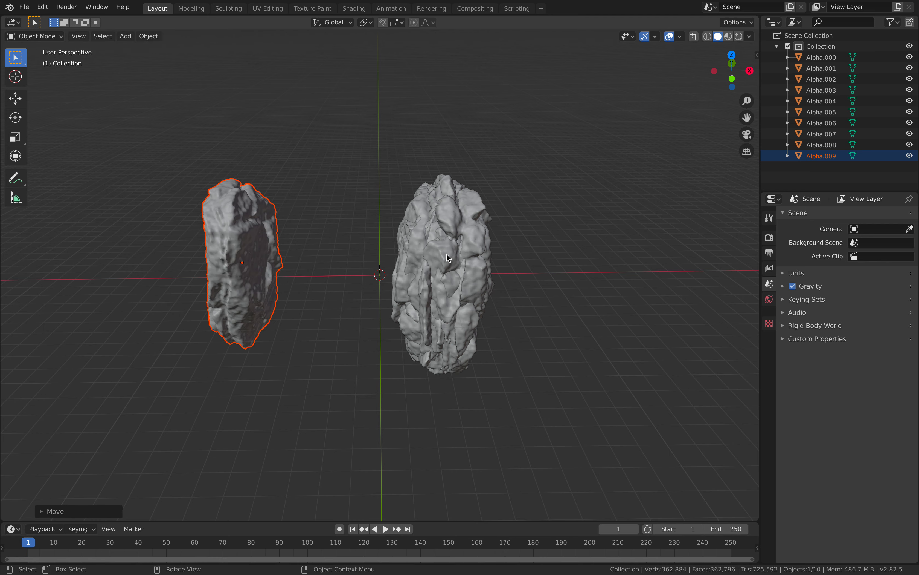
click(447, 258)
key(g)
click(354, 218)
Separate two more stones from the pile, one toward positive X and Alpha.006 to about X -14.6 m, beyond Alpha.009.
click(441, 253)
key(g)
click(562, 243)
click(441, 251)
click(243, 251)
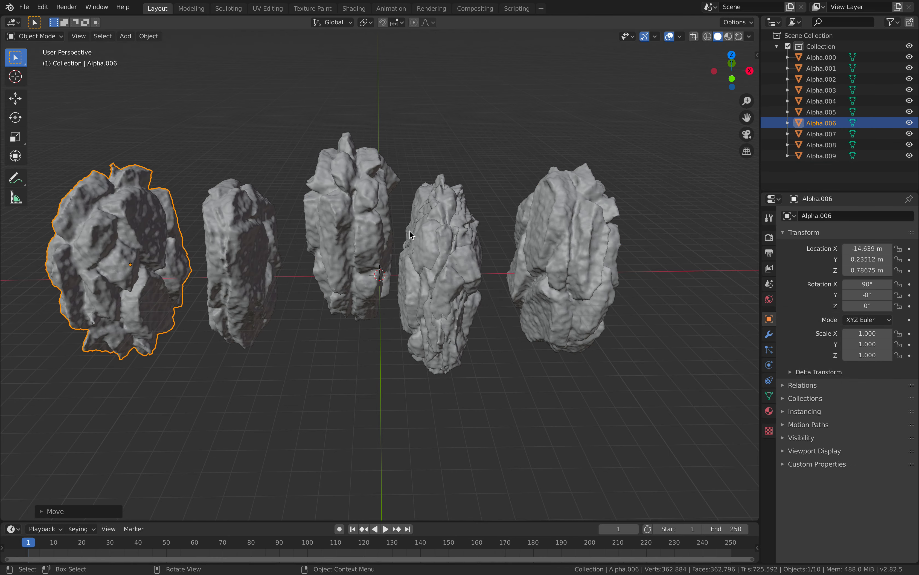
Move another piled stone to the positive X end of the row and Alpha.003 to the negative X end.
click(433, 241)
key(g)
click(472, 247)
click(471, 247)
scroll(472, 247, down, 3)
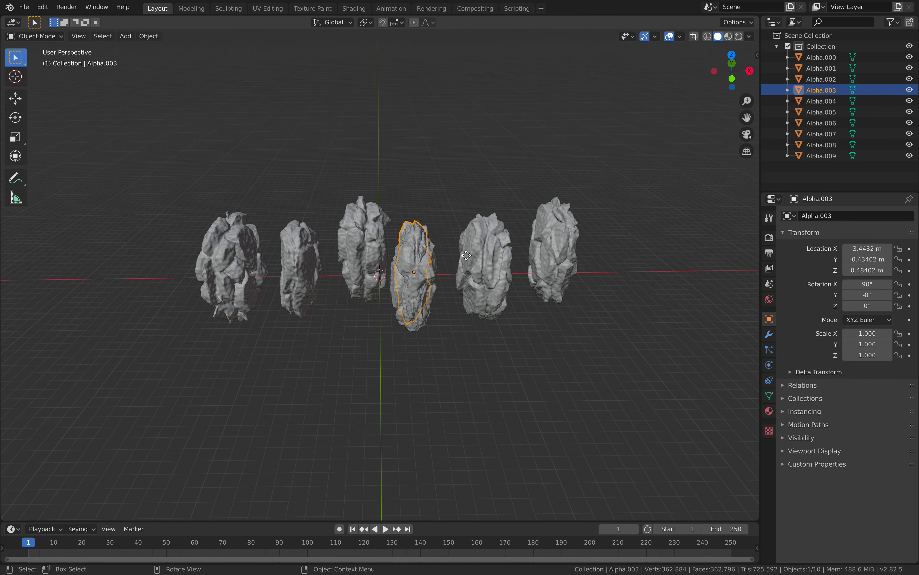
key(g)
click(159, 262)
Move Alpha.001 to the positive X end of the row and Alpha.005 to about X -26.2 m at the opposite end.
click(321, 262)
click(421, 263)
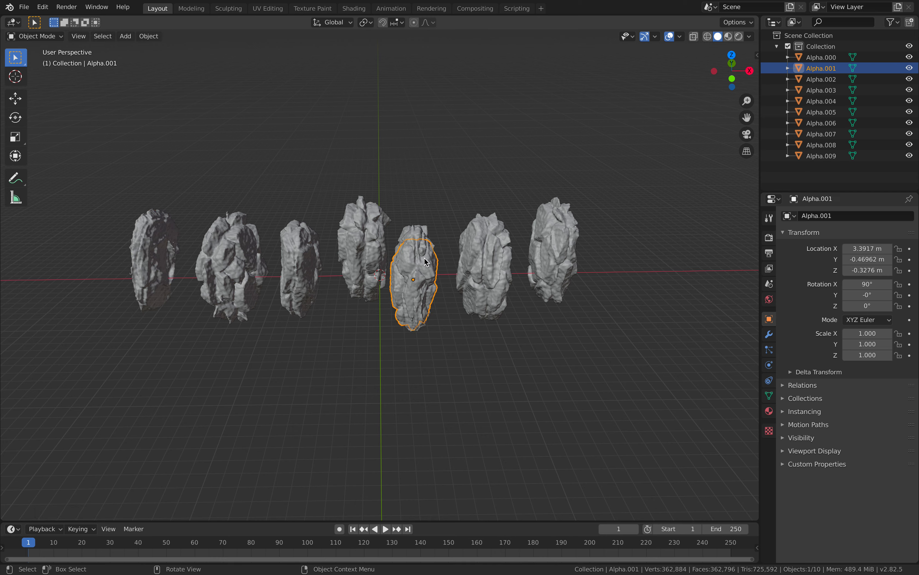
key(g)
click(656, 222)
click(428, 261)
key(g)
click(143, 243)
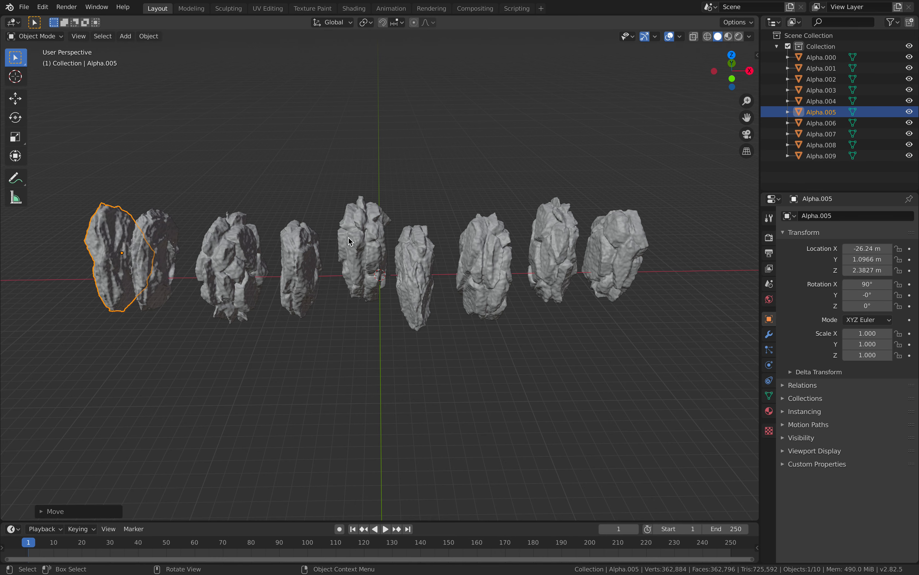
Move the stone still overlapping Alpha.000 to the positive X end, so all ten stones stand separately in a row.
click(416, 274)
key(g)
click(627, 239)
click(422, 269)
middle_drag(422, 269, 470, 338)
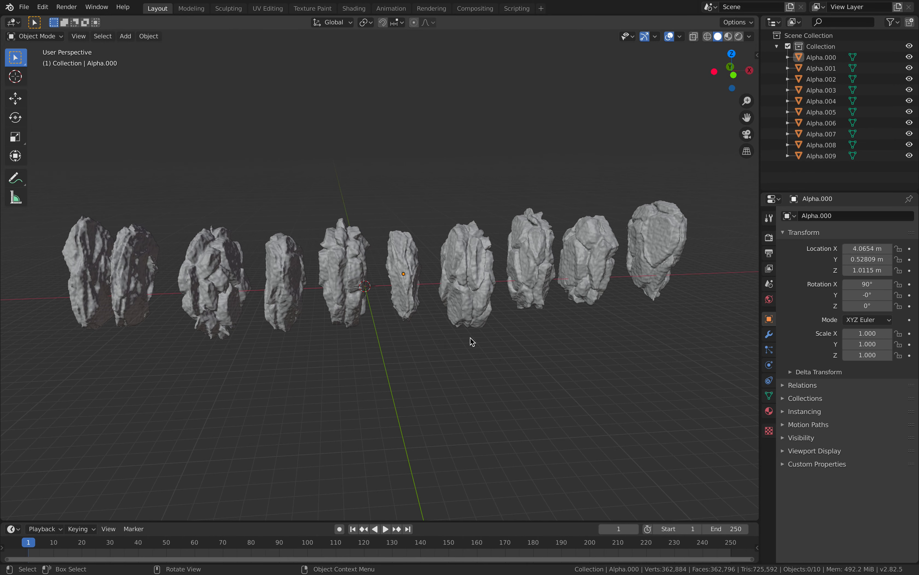